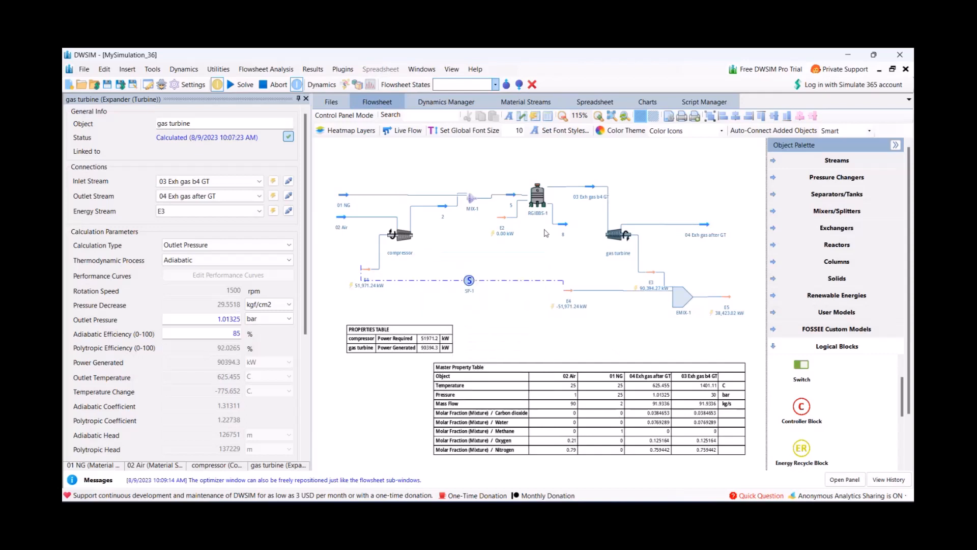
mouse_move(542, 189)
mouse_move(629, 228)
mouse_move(650, 270)
scroll(813, 382, down, 3)
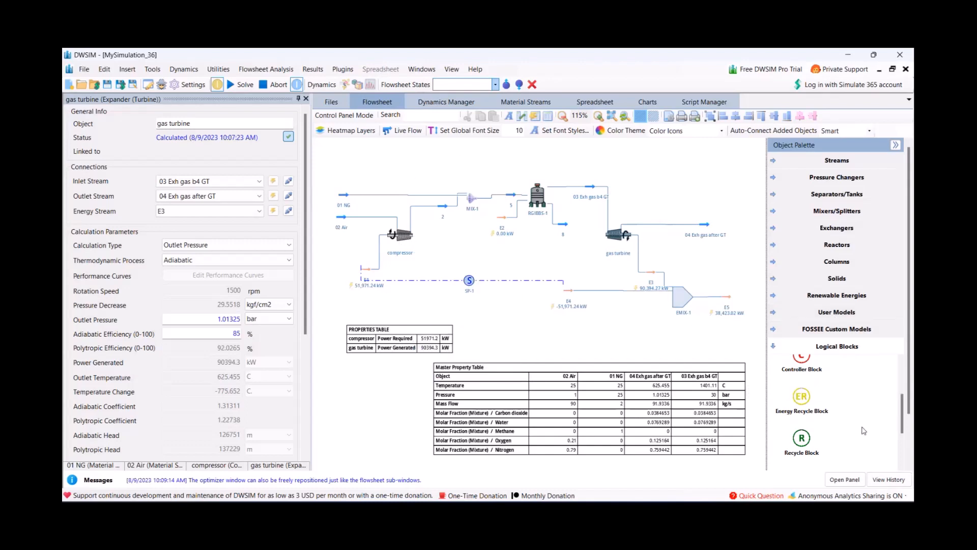
click(774, 351)
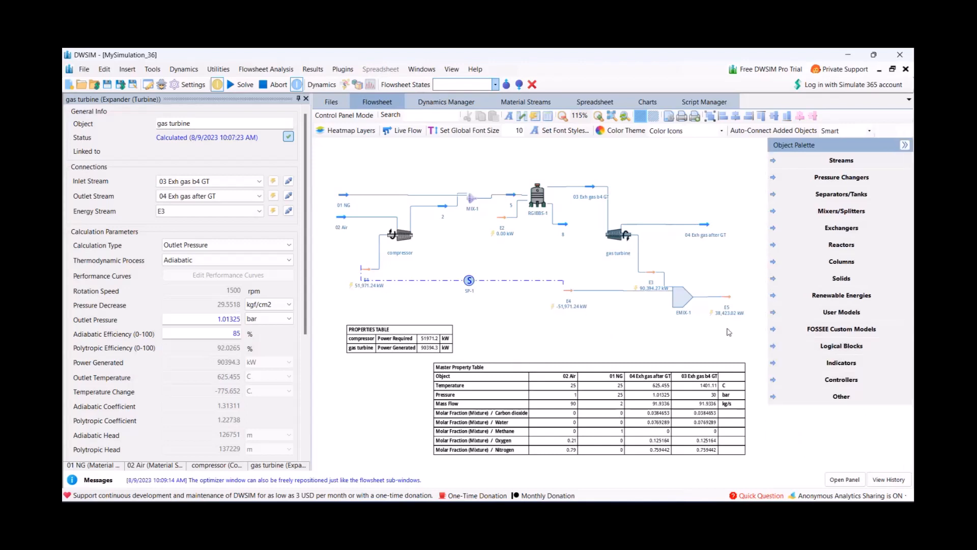
Create a new chemical process model and add Methane to its compounds
click(80, 72)
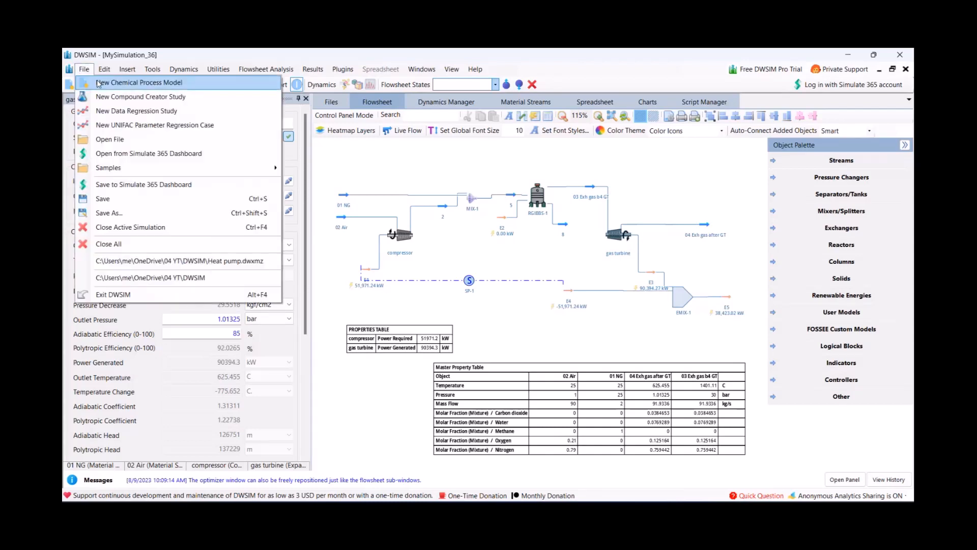
click(98, 84)
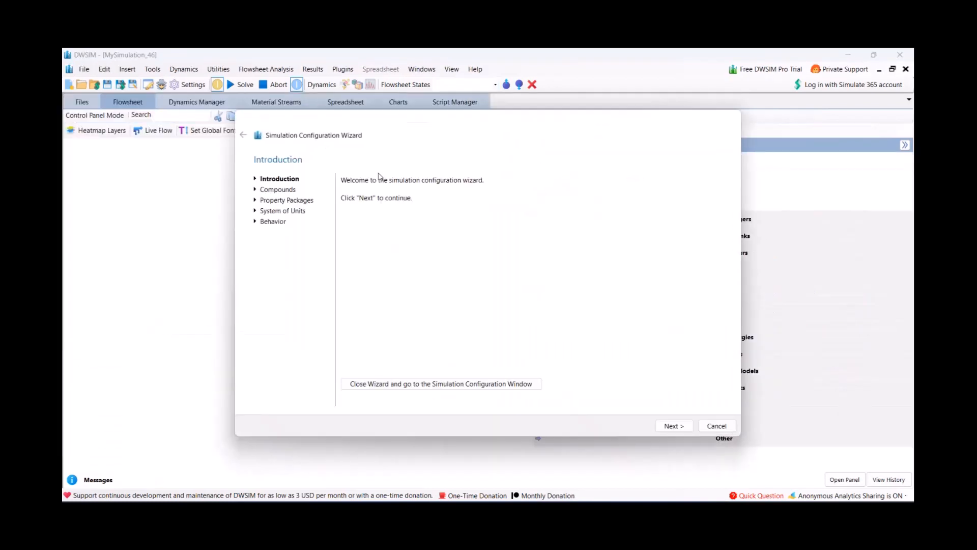
click(682, 426)
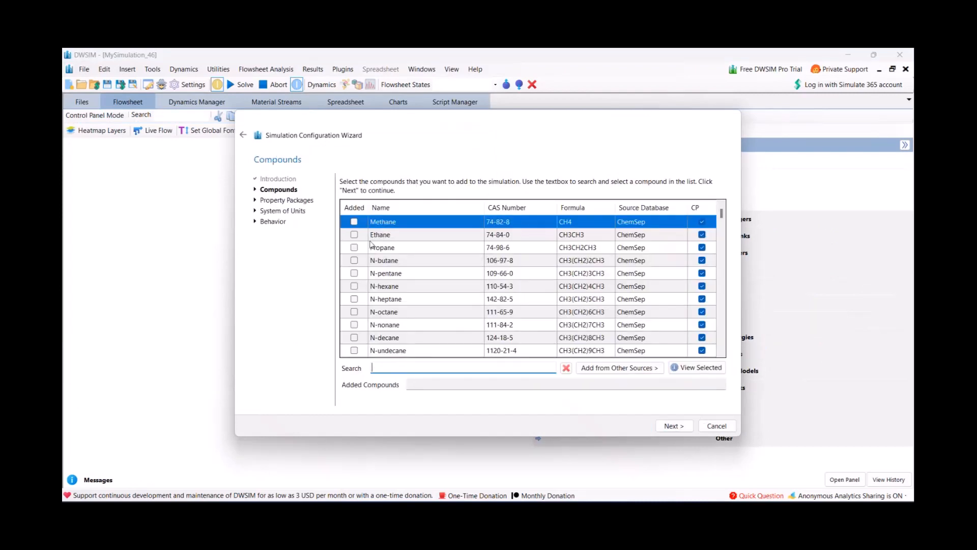
click(354, 221)
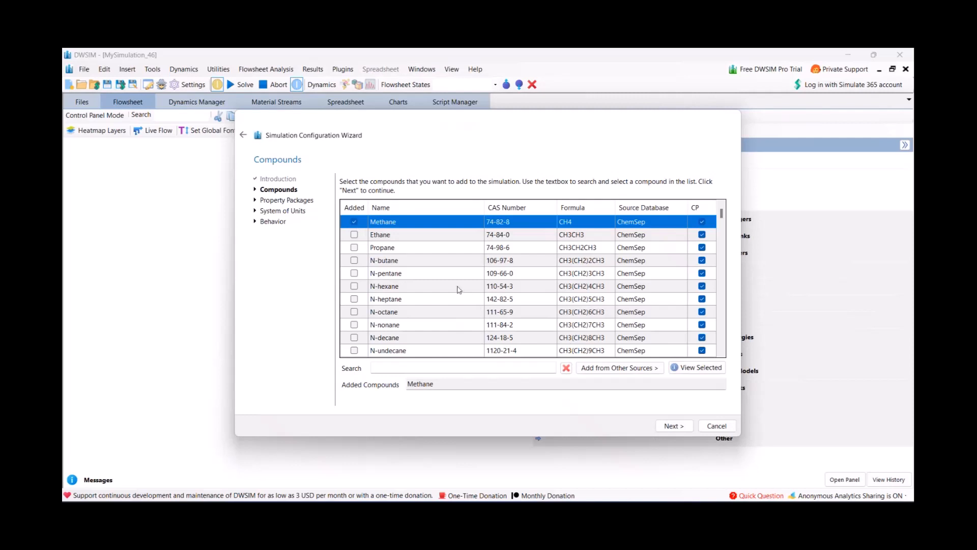
Search the compound list for oxygen and add Oxygen to the simulation
scroll(460, 290, down, 2)
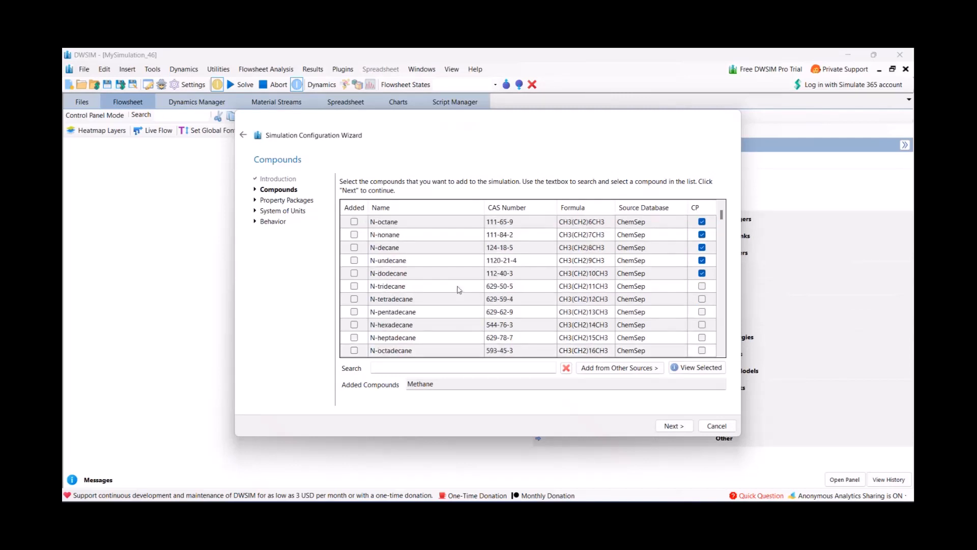
scroll(460, 290, down, 3)
scroll(460, 289, down, 3)
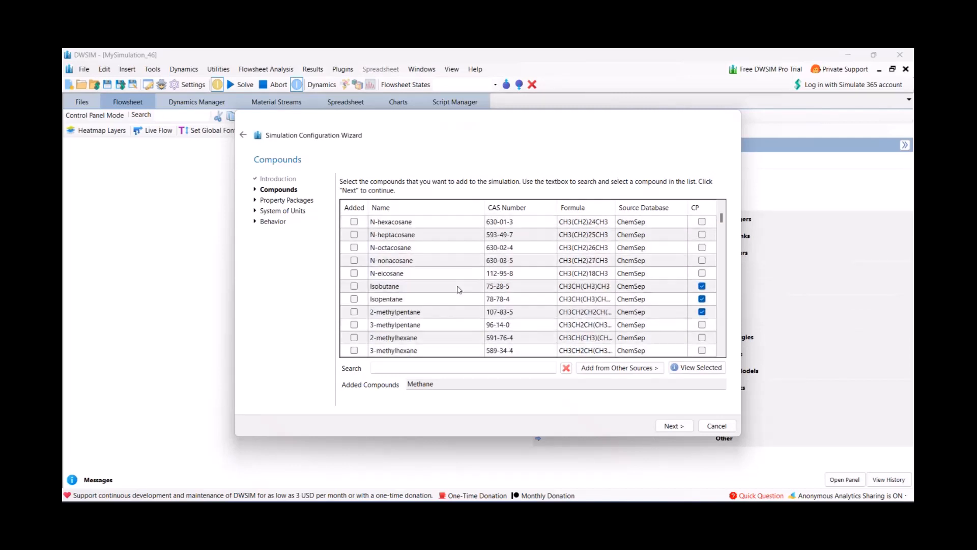
click(422, 366)
text(ox)
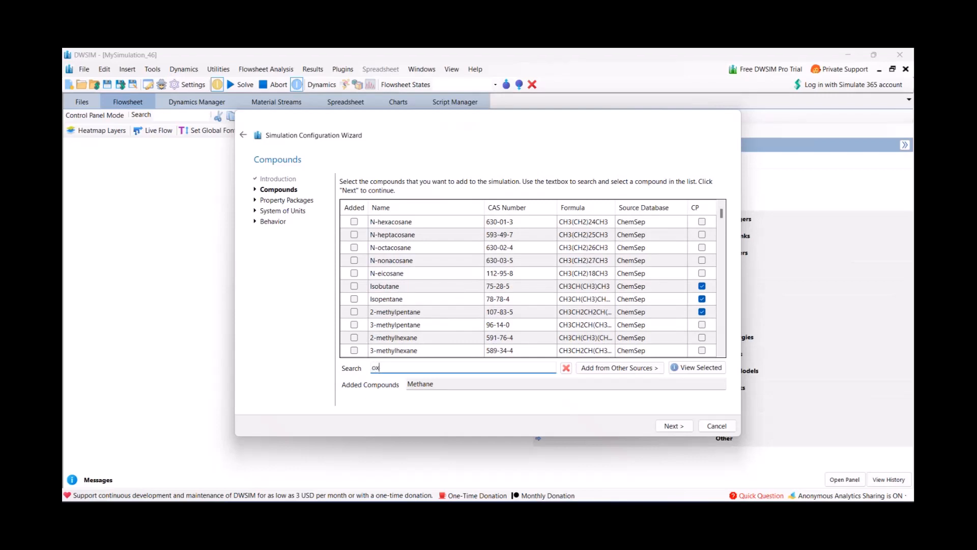
text(ygen)
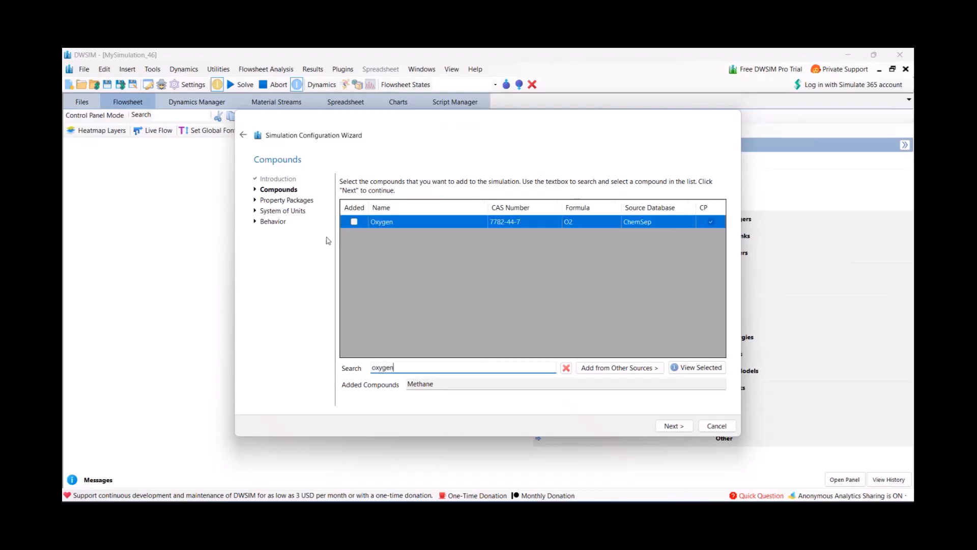
click(354, 221)
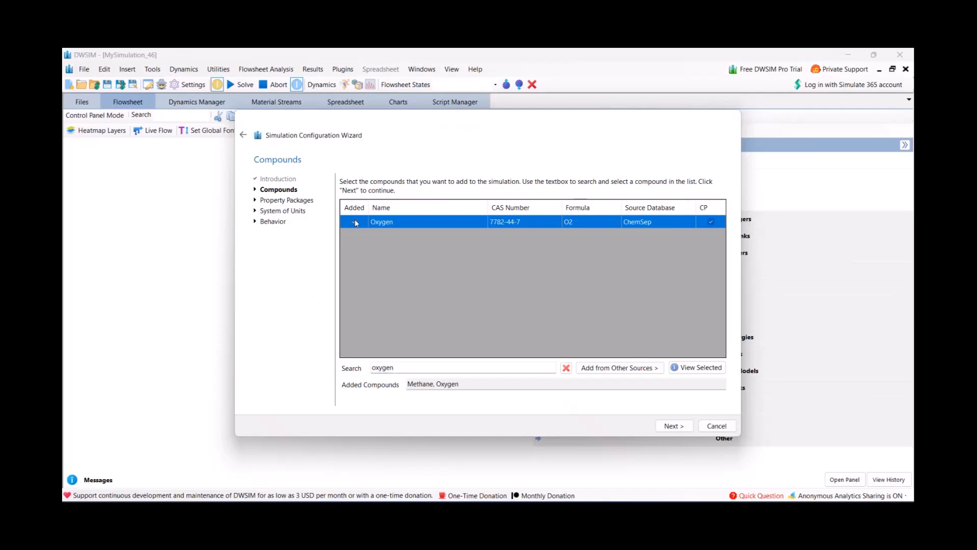
Find Nitrogen and Carbon dioxide in the compound list and add both to the simulation
double_click(396, 368)
text(n)
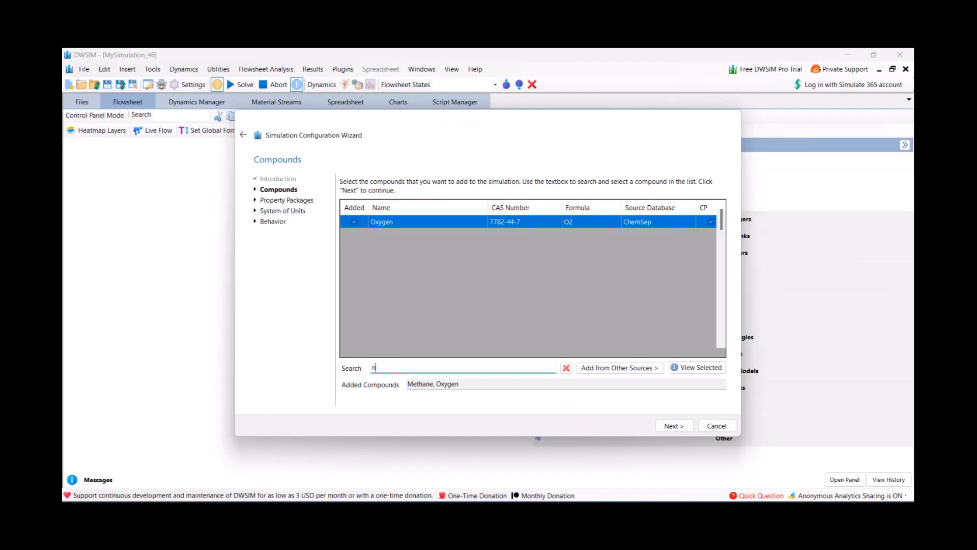
text(itrogen)
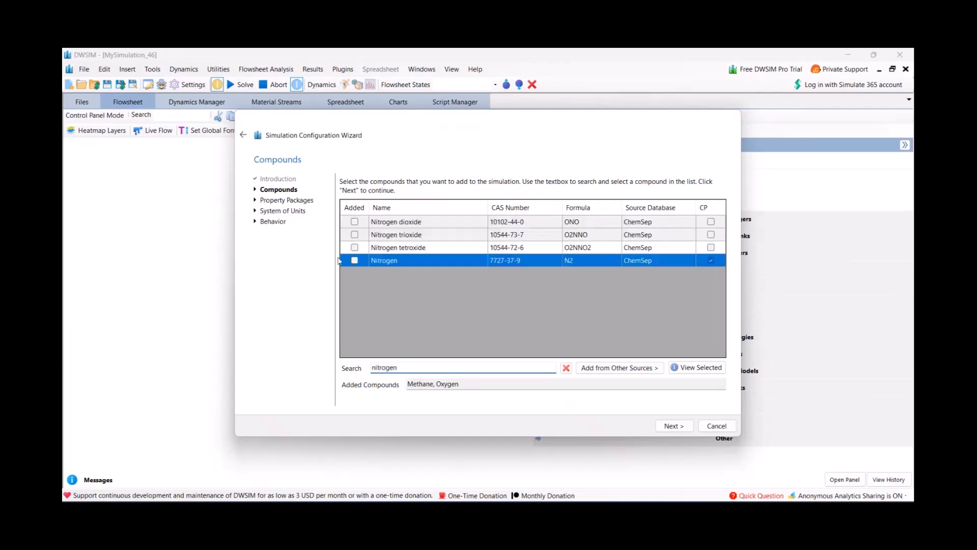
click(355, 261)
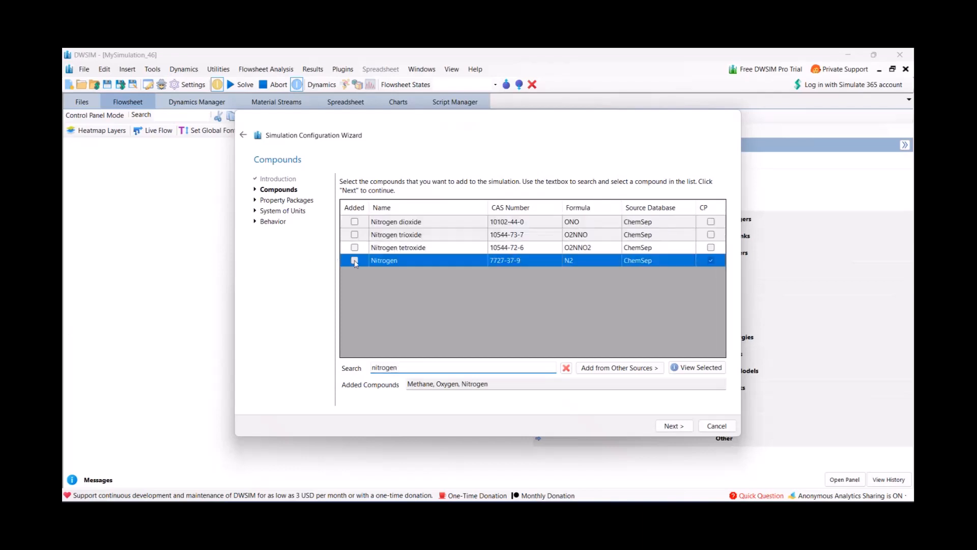
double_click(397, 367)
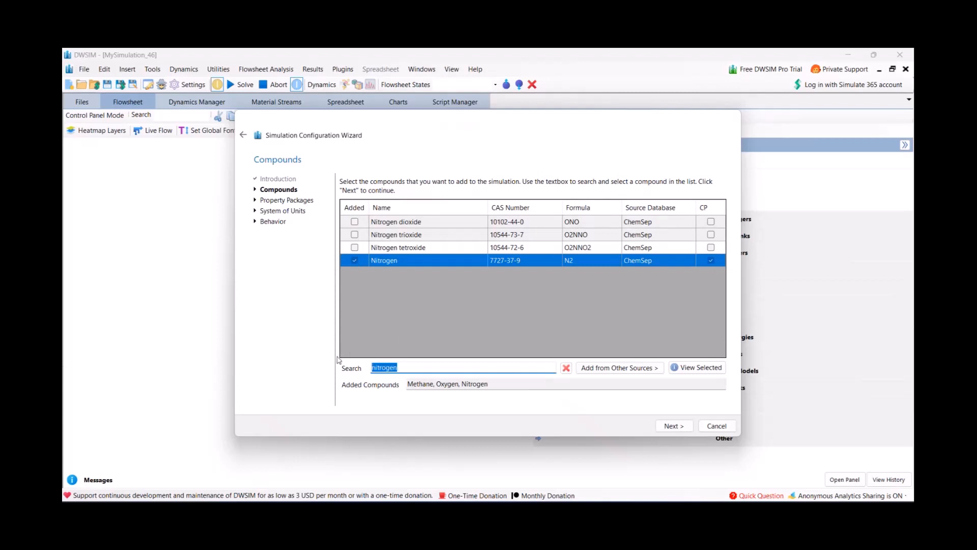
text(ca)
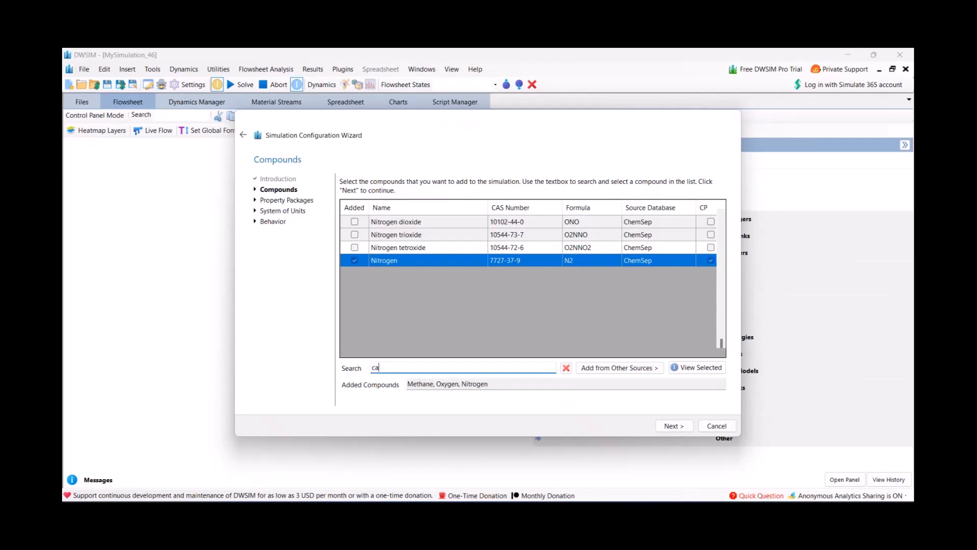
text(rbon)
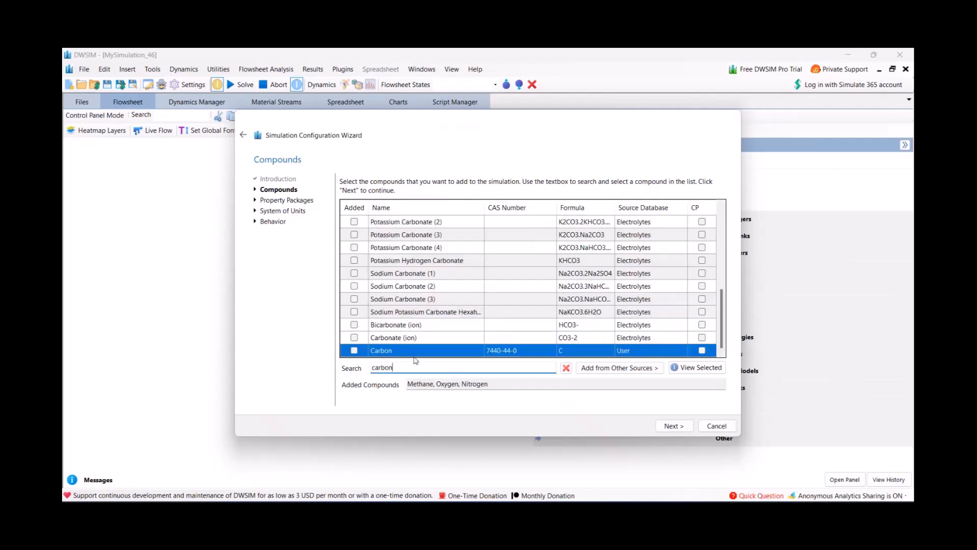
text( di)
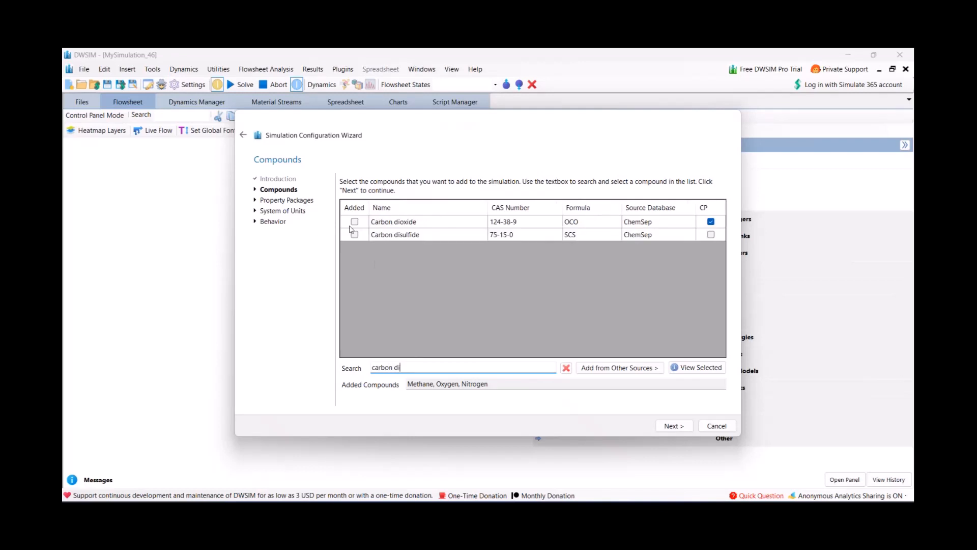
click(356, 222)
Add Water to the simulation compounds and proceed to the property package selection
drag(405, 367, 353, 372)
text(water)
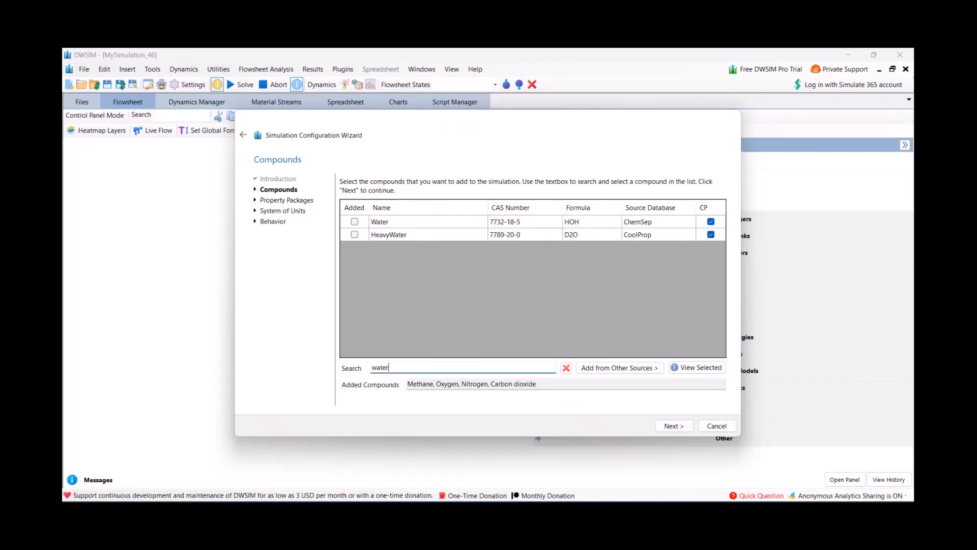
click(355, 223)
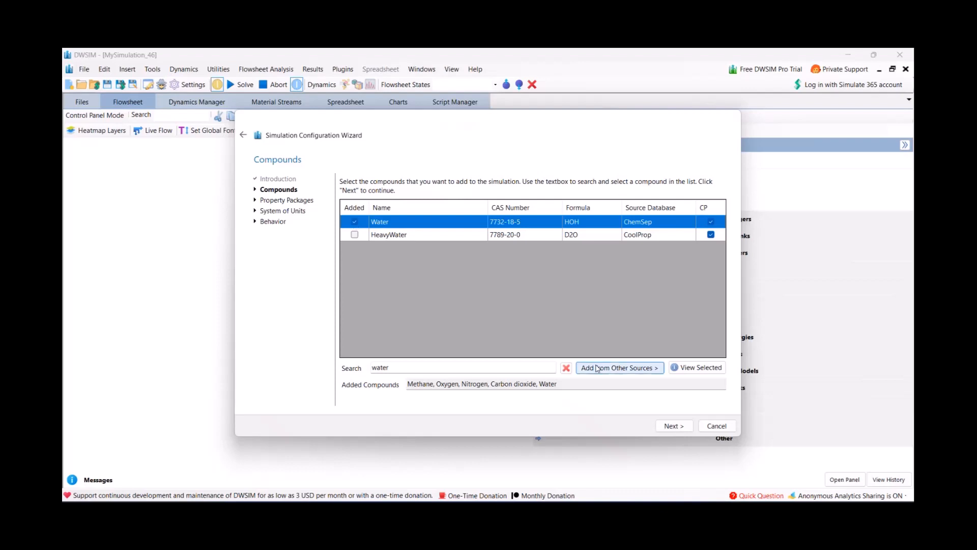
click(674, 427)
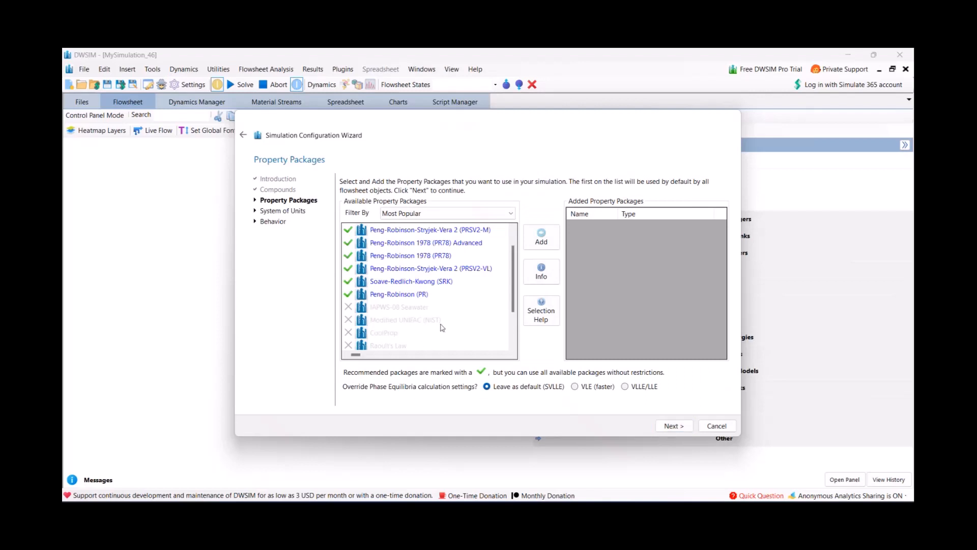
Add the Peng-Robinson (PR) property package and proceed to the system of units
click(414, 298)
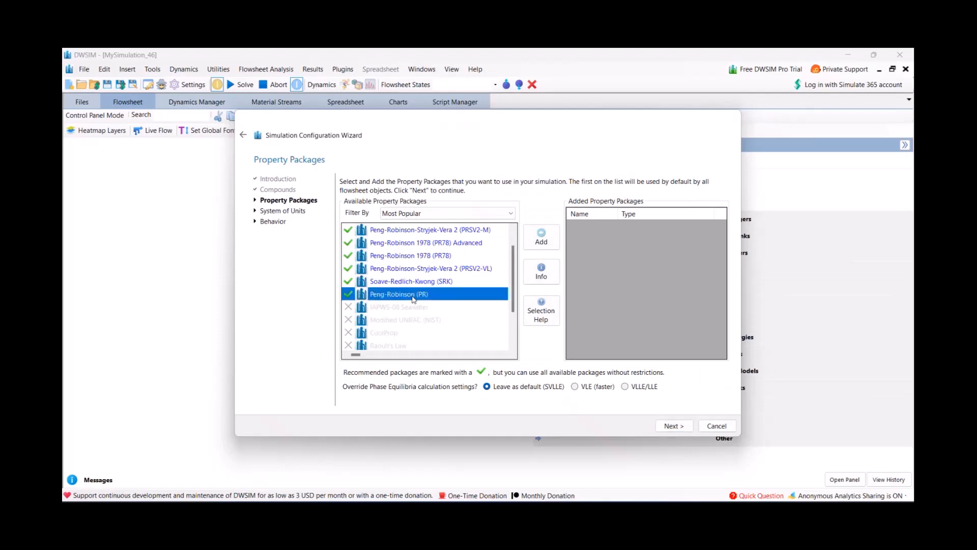
click(541, 237)
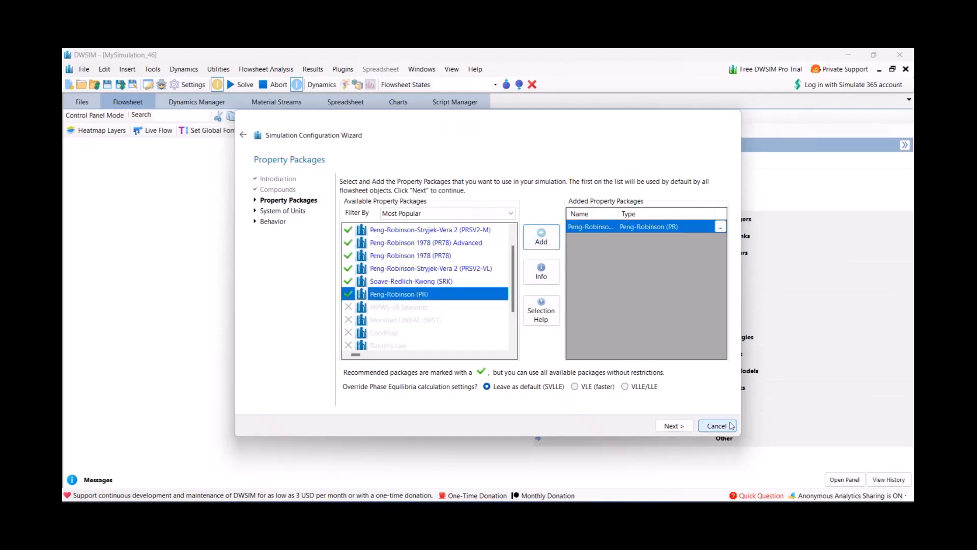
click(679, 427)
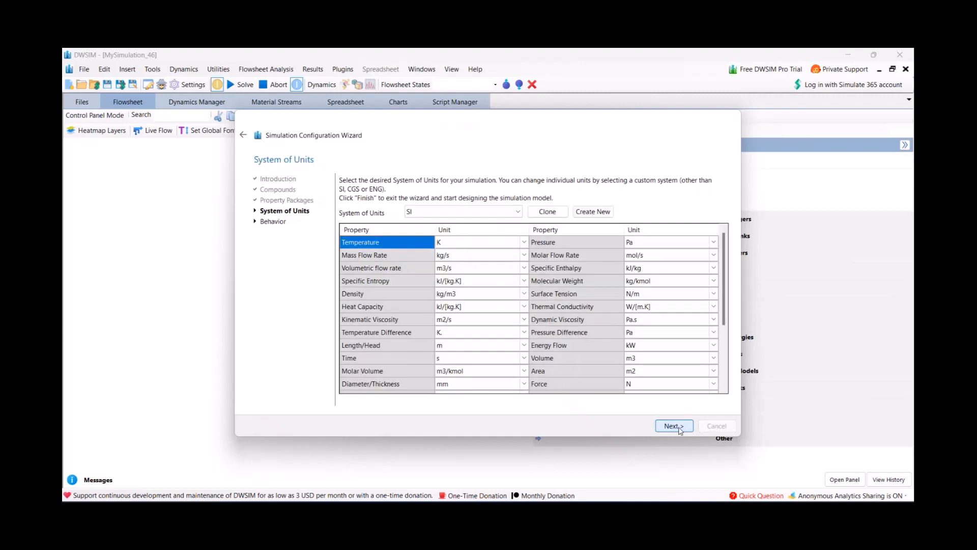
Choose the C1 system of units, set the energy flow unit to MW and finish the simulation configuration
click(461, 212)
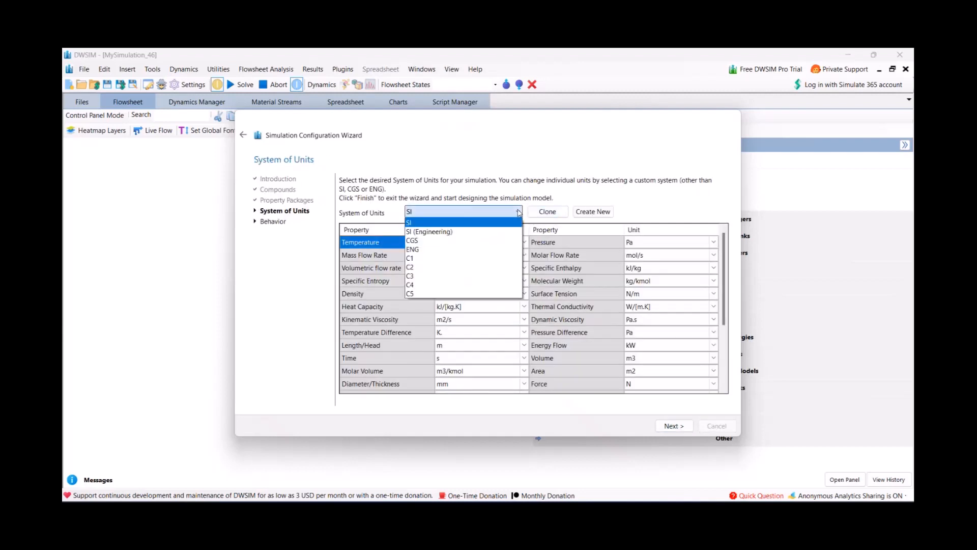
click(459, 258)
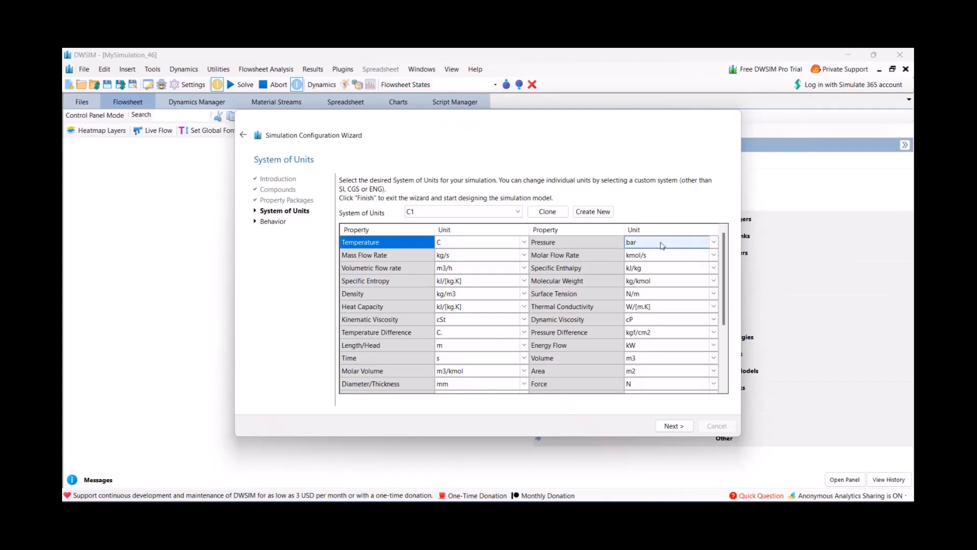
scroll(506, 345, down, 3)
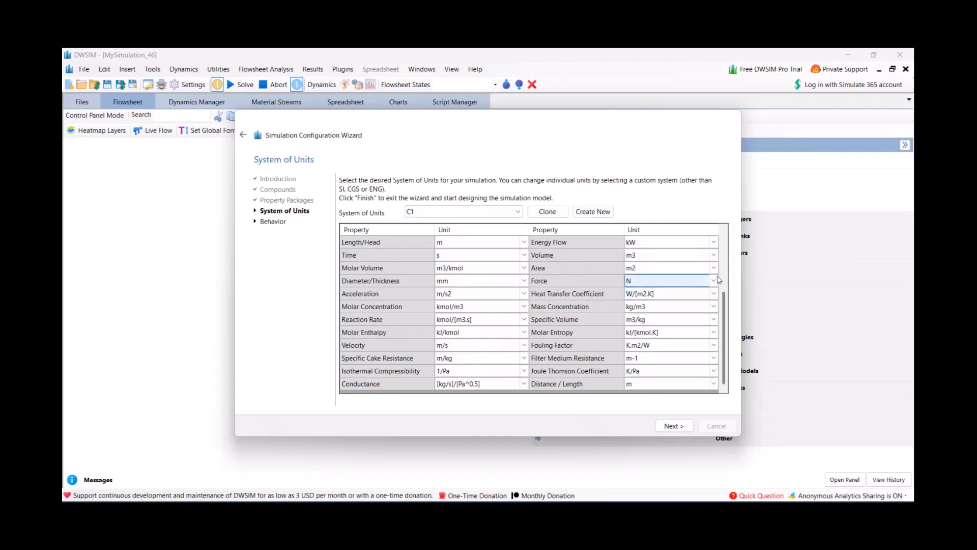
click(714, 243)
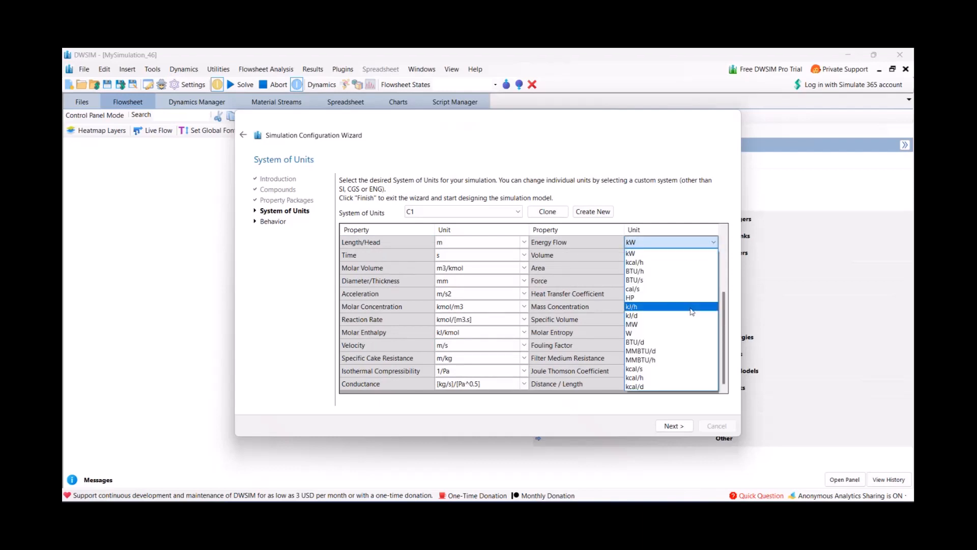
click(688, 324)
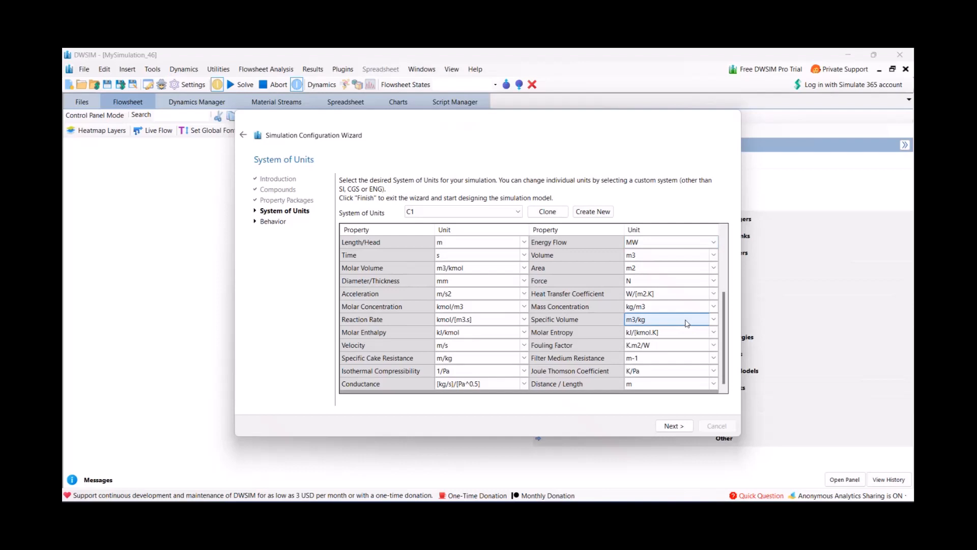
scroll(687, 323, up, 1)
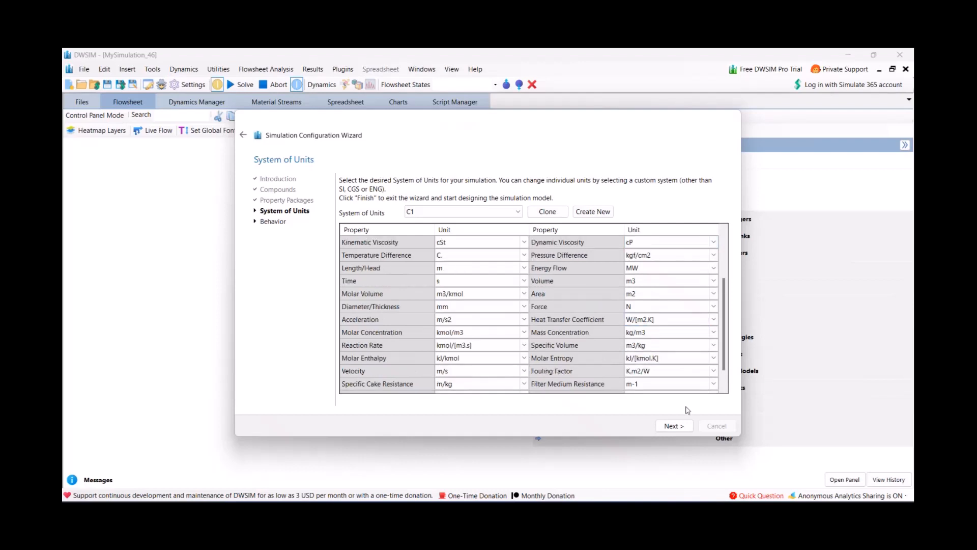
click(684, 425)
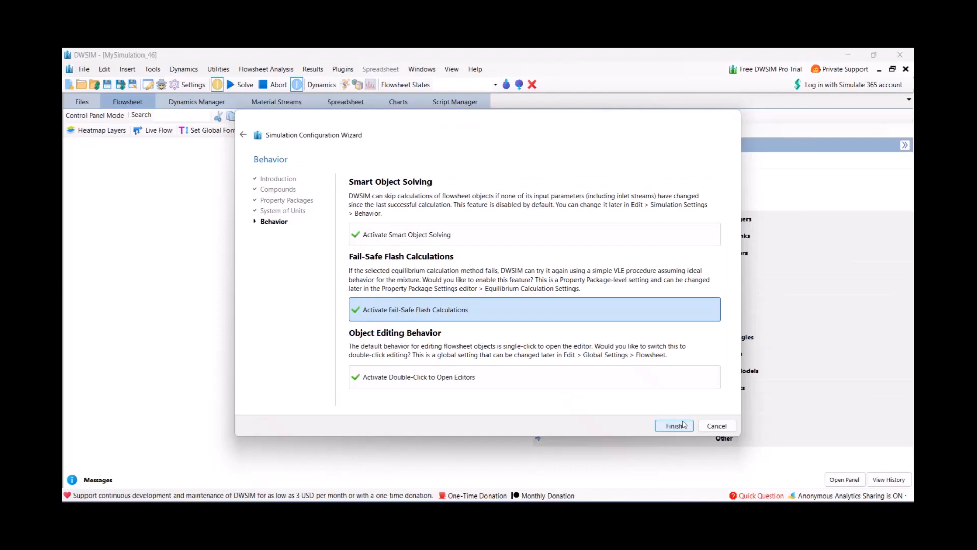
click(683, 427)
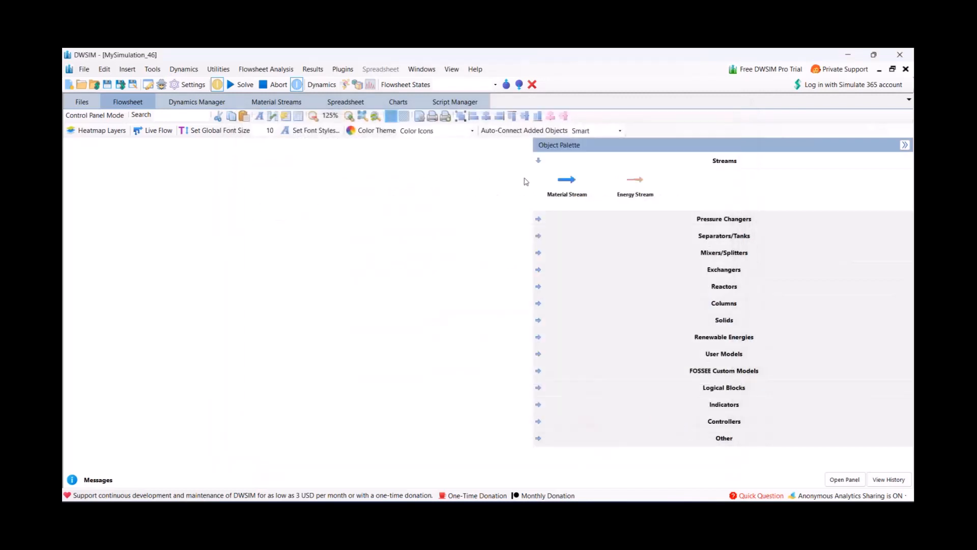
Narrow the object palette and place a Compressor with auto-connected streams in the lower-left area of the flowsheet
drag(532, 181, 747, 212)
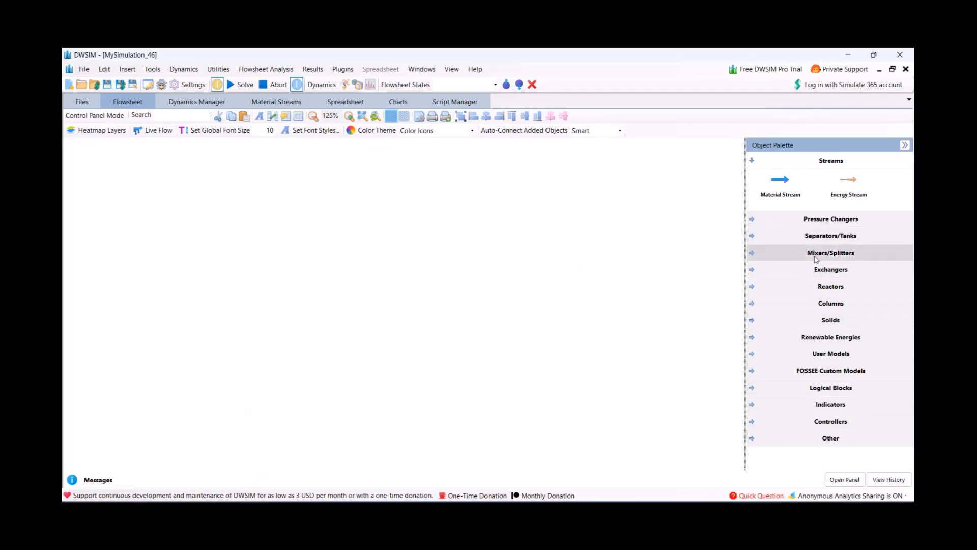
click(796, 227)
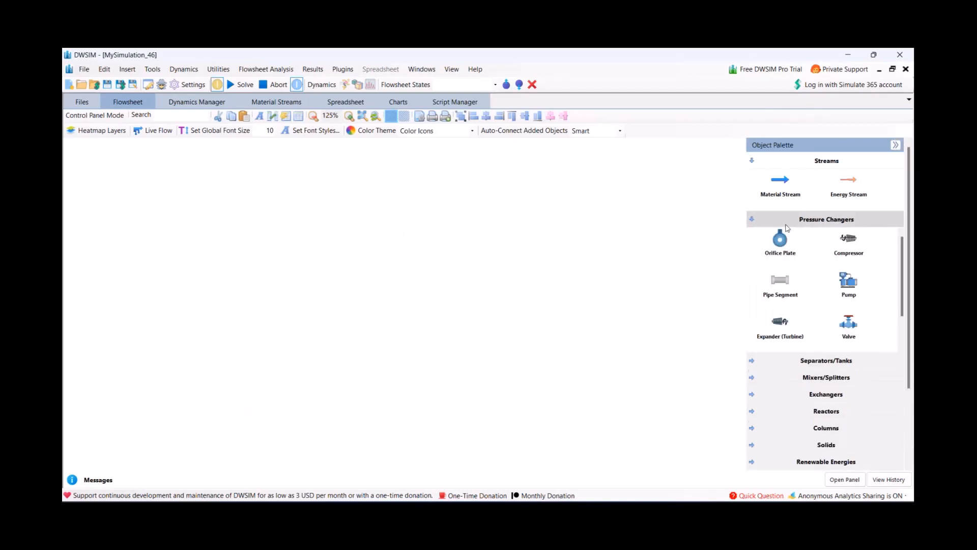
drag(851, 249, 222, 331)
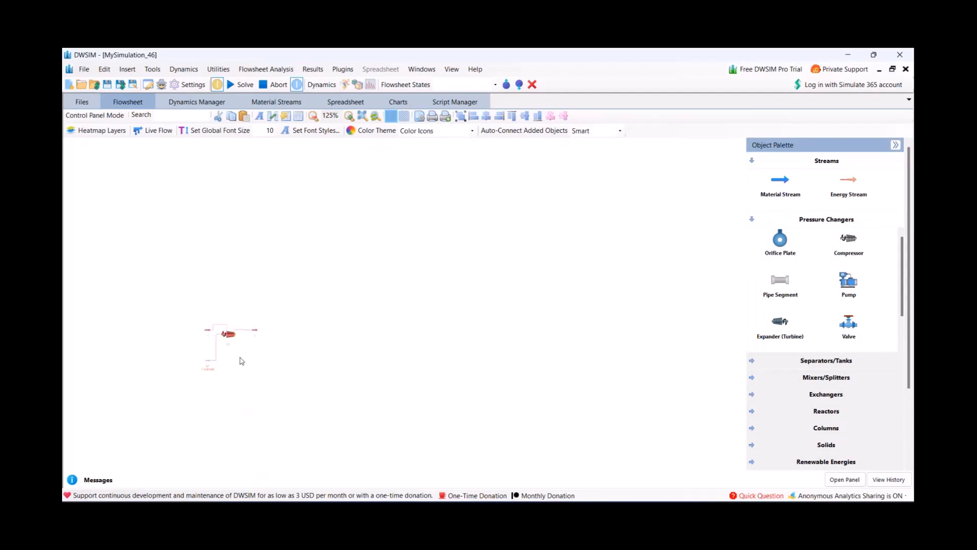
Move the compressor clear of its inlet stream and place outlet stream 2 just beyond its discharge side
drag(230, 338, 293, 361)
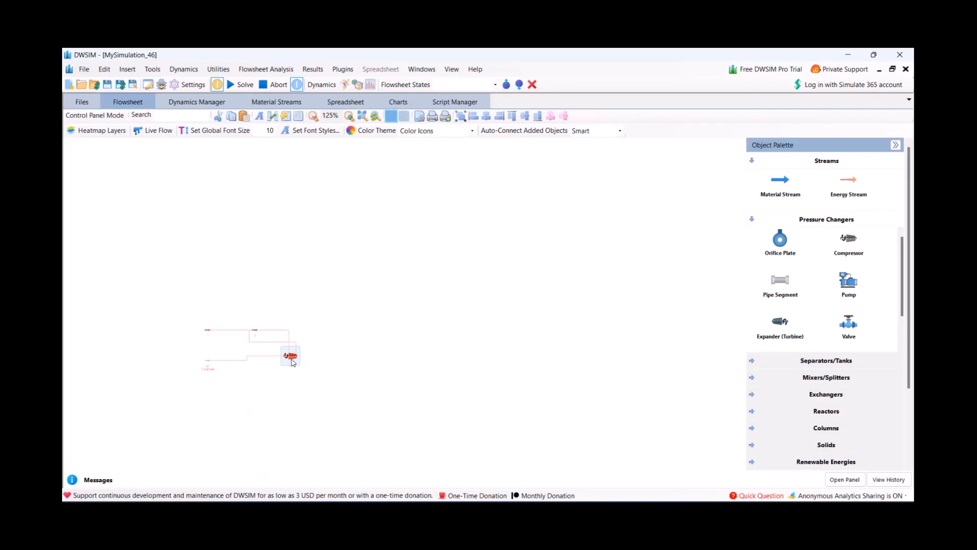
double_click(292, 357)
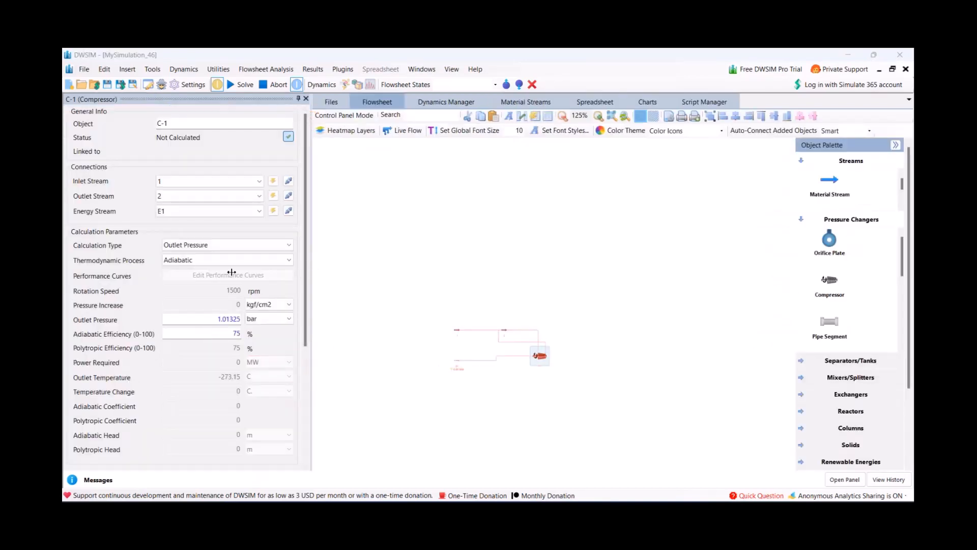
mouse_move(231, 272)
mouse_down()
mouse_move(223, 272)
mouse_move(236, 272)
mouse_up()
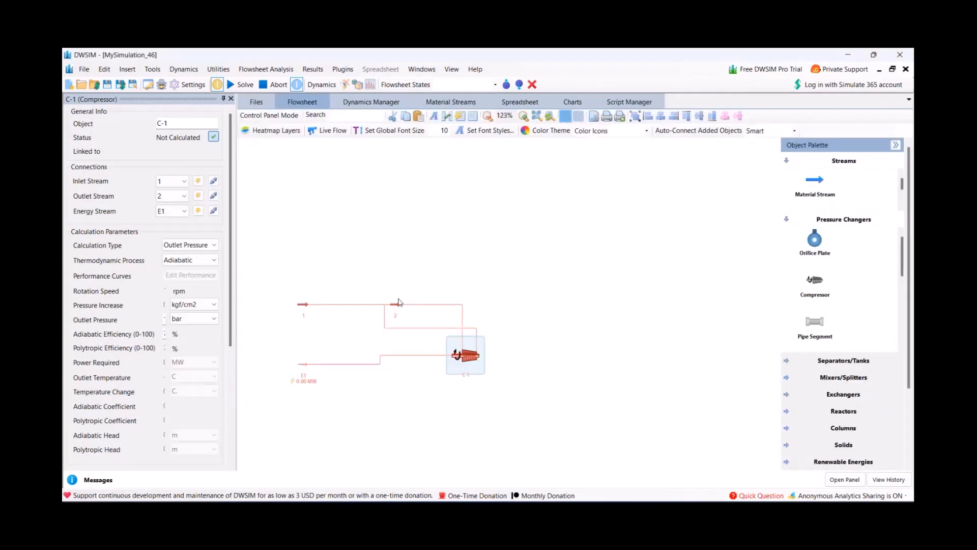
drag(400, 306, 565, 349)
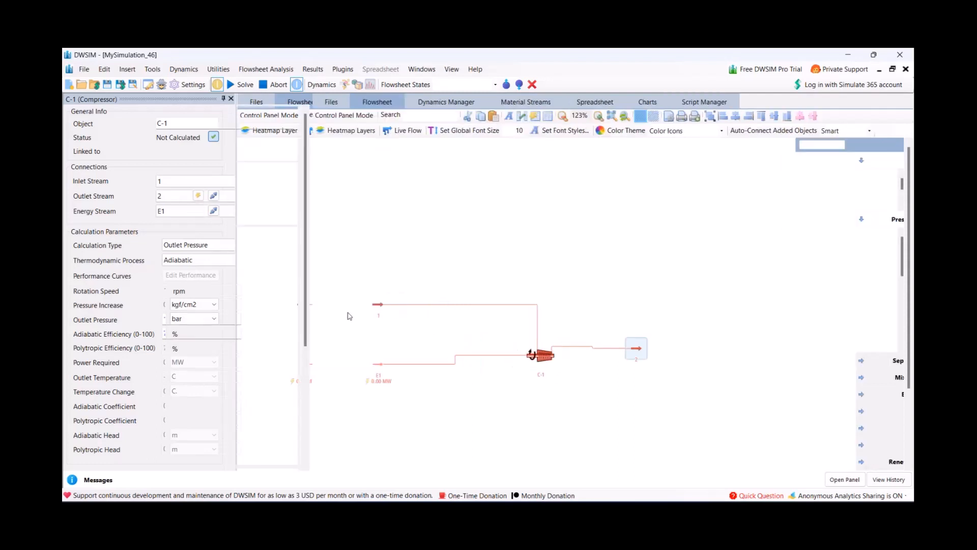
Try to rename the compressor's inlet stream 1 as Air
click(381, 308)
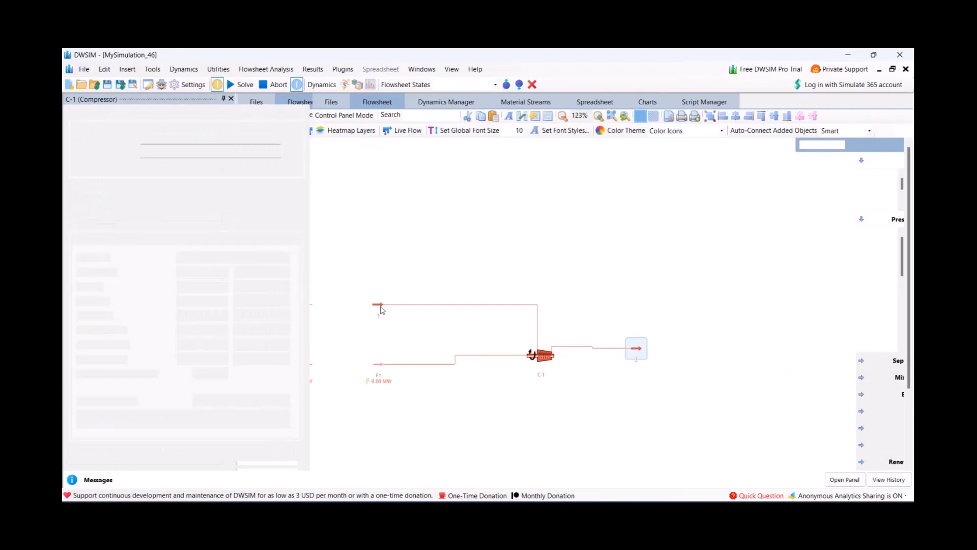
click(379, 308)
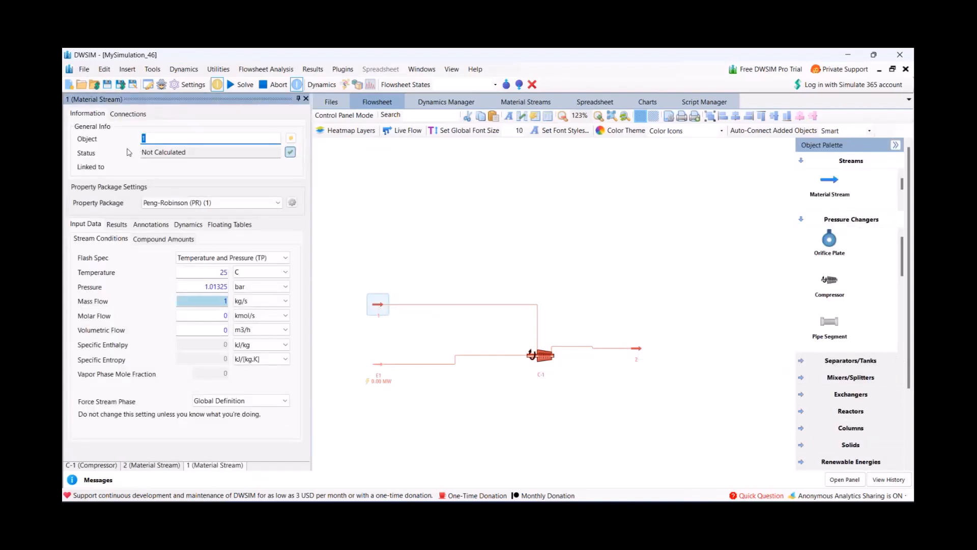
double_click(144, 138)
text(Air)
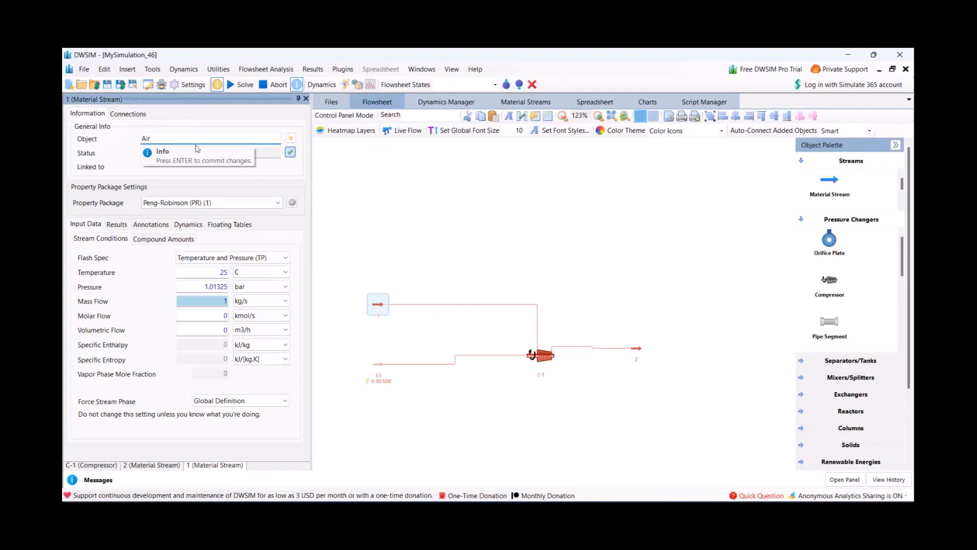
click(506, 407)
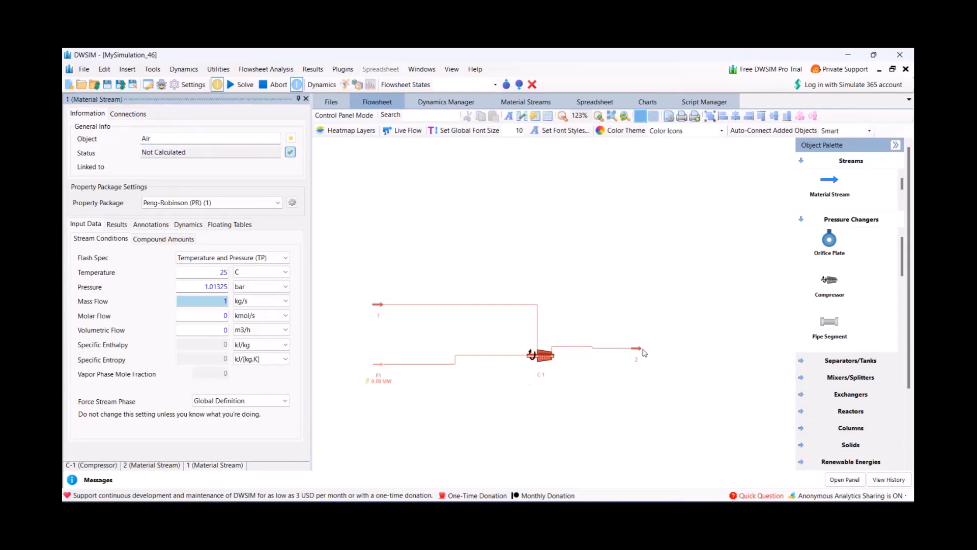
Rename the compressor's outlet stream 2 as Air S2
click(639, 353)
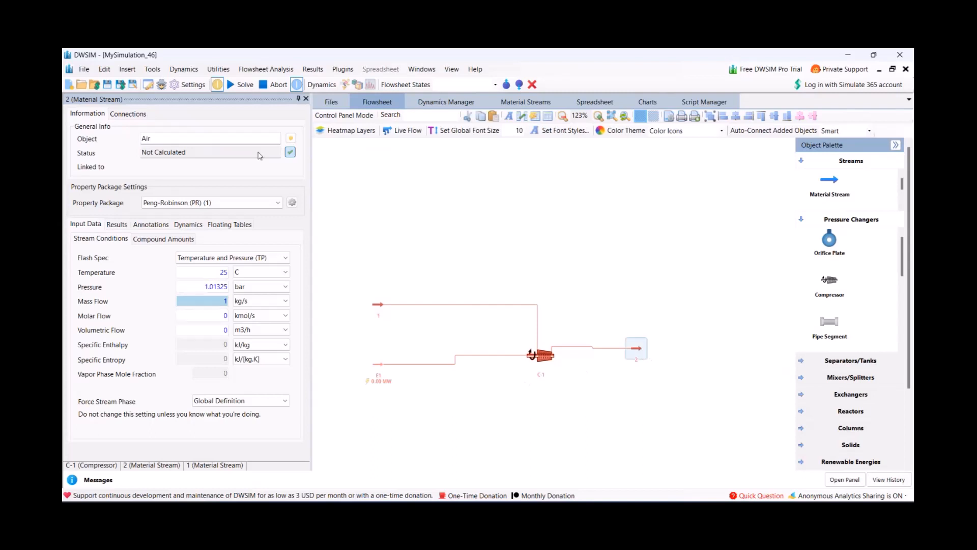
drag(199, 141, 143, 139)
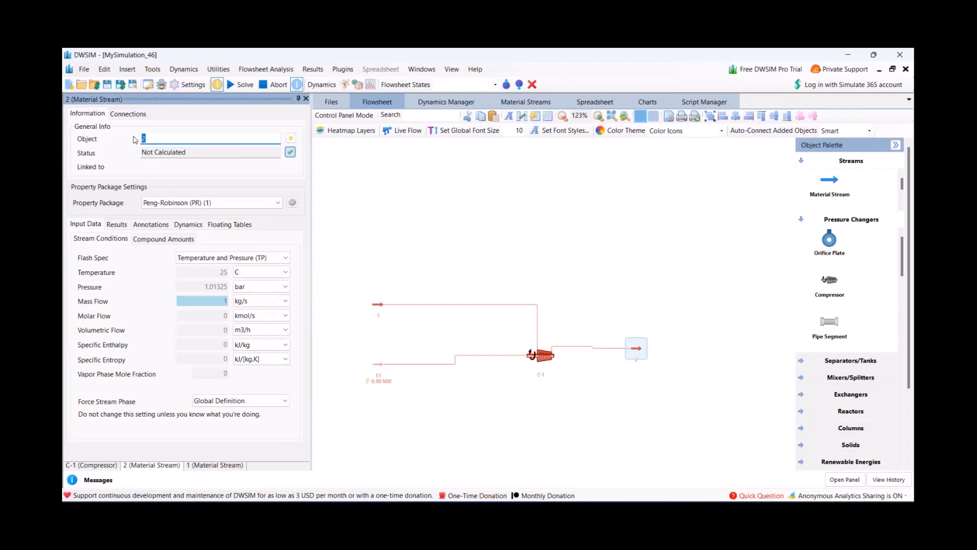
text(Air S2)
key(Return)
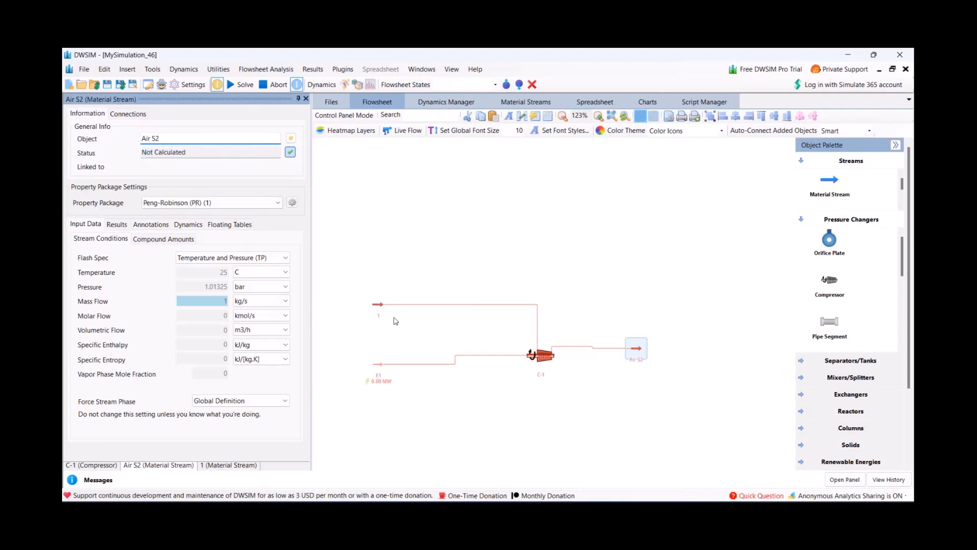
Rename the compressor's inlet stream 1 as Air and commit the name
click(379, 306)
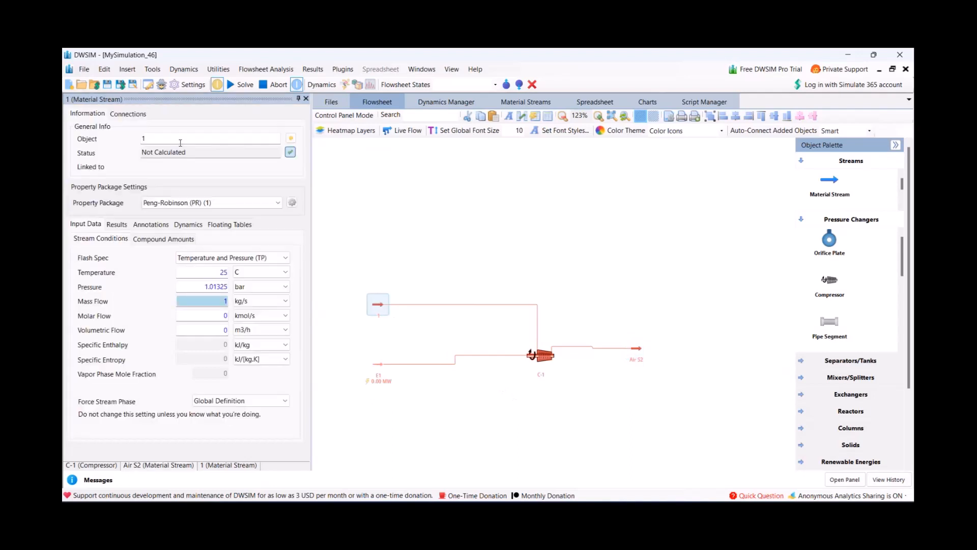
double_click(159, 143)
text(Air)
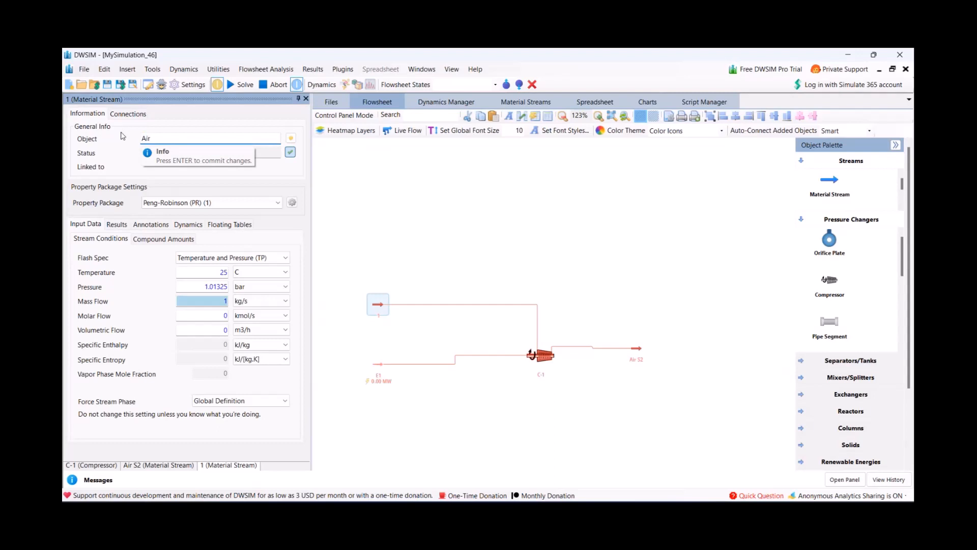
key(Return)
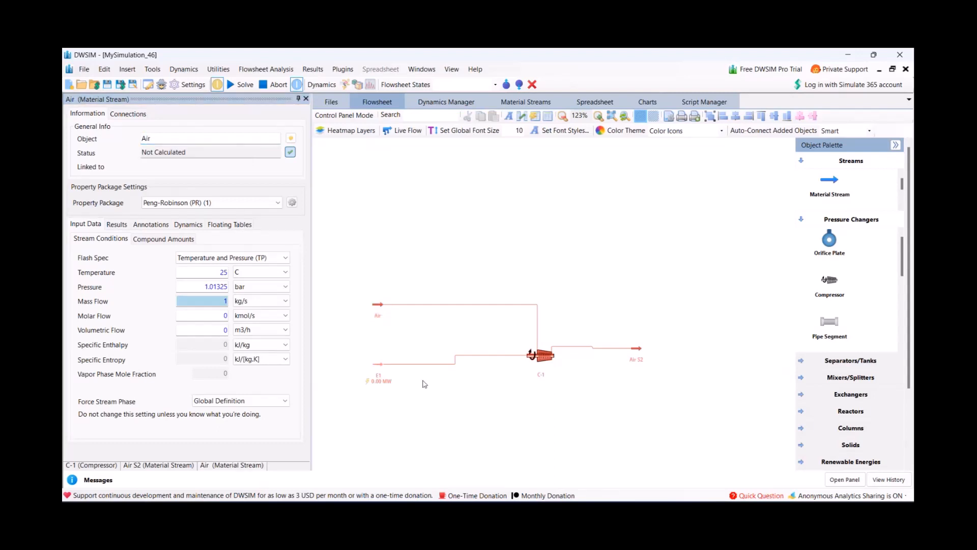
Rename the compressor C-1 as Compressor
click(541, 355)
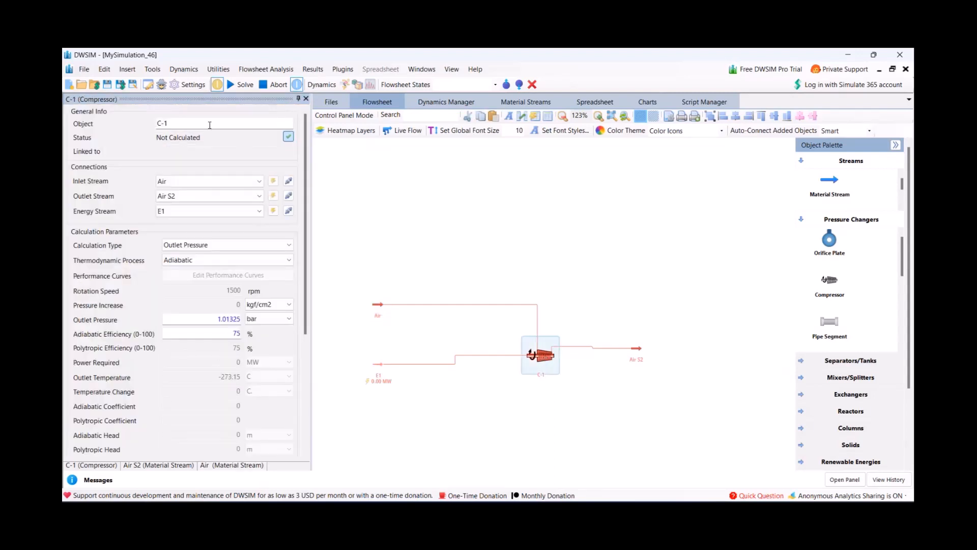
double_click(209, 125)
text(Compre)
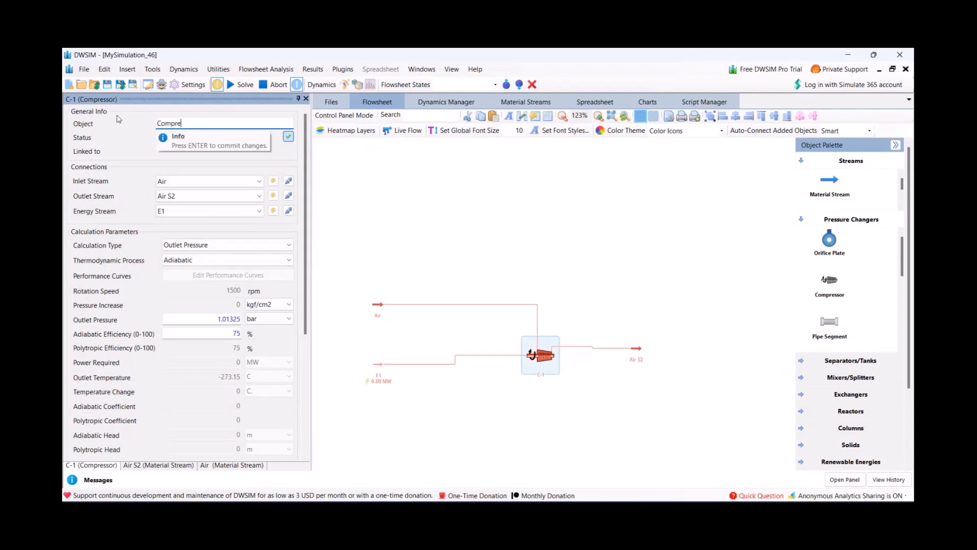
text(ssor)
key(Return)
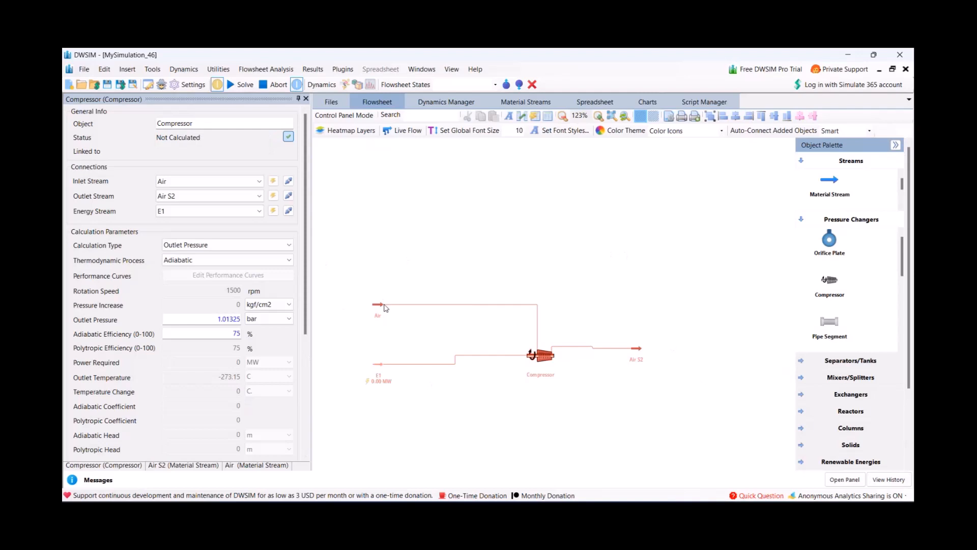
Set the mass flow of the Air inlet stream to 80 kg/s
click(382, 307)
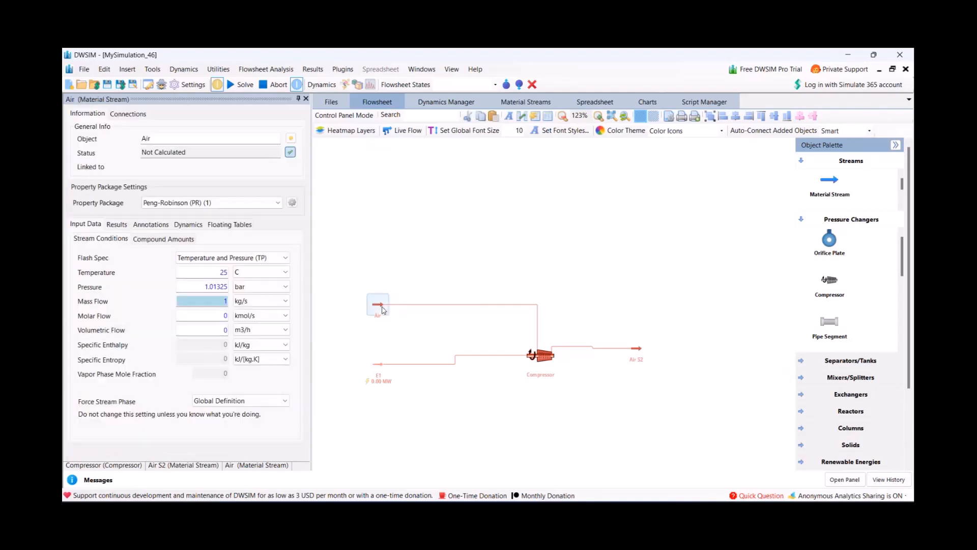
click(217, 304)
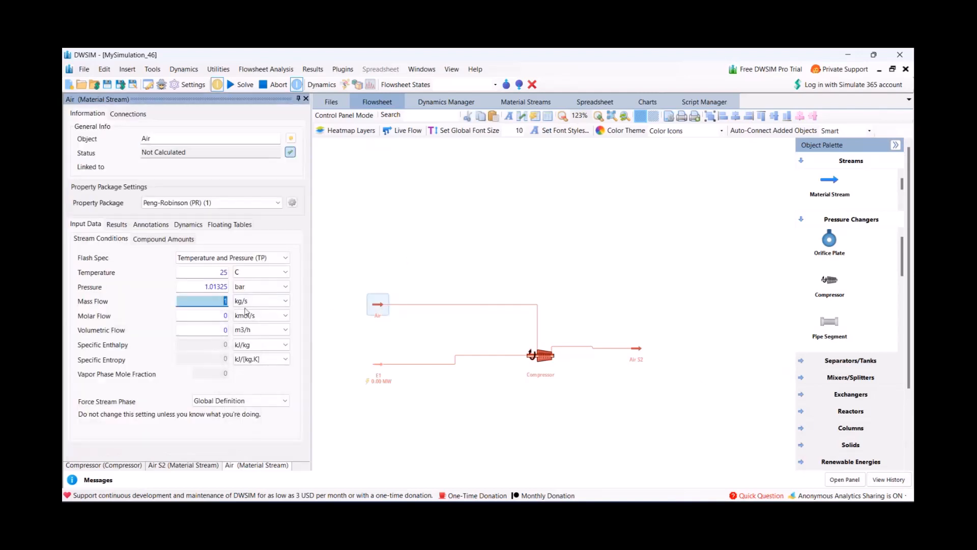
text(80)
key(Return)
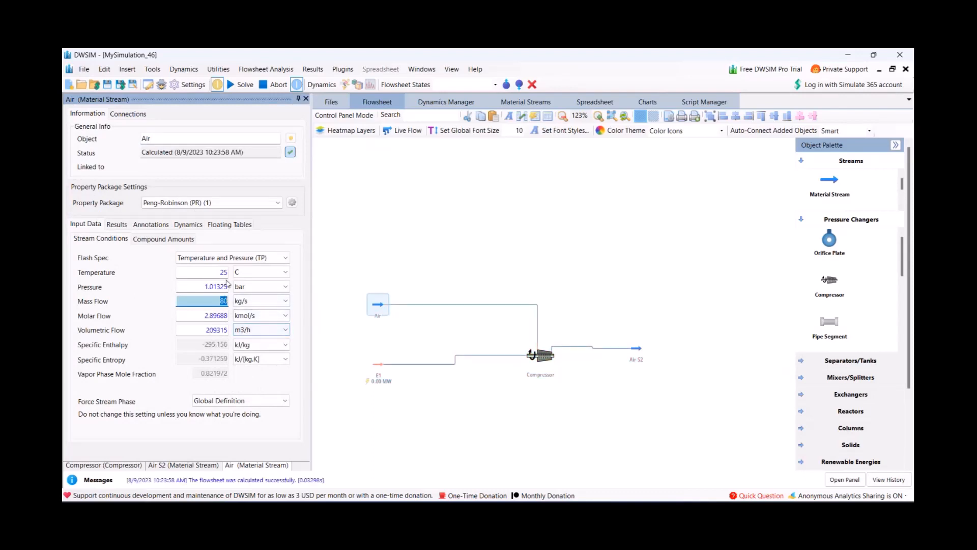
Set the compressor's outlet pressure to 25 bar and its adiabatic efficiency to 85%
click(549, 356)
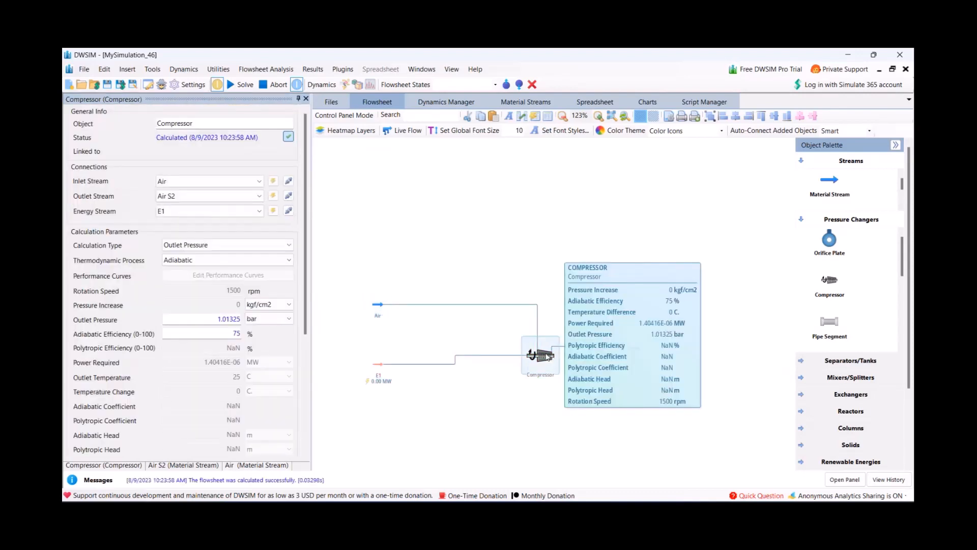
double_click(213, 319)
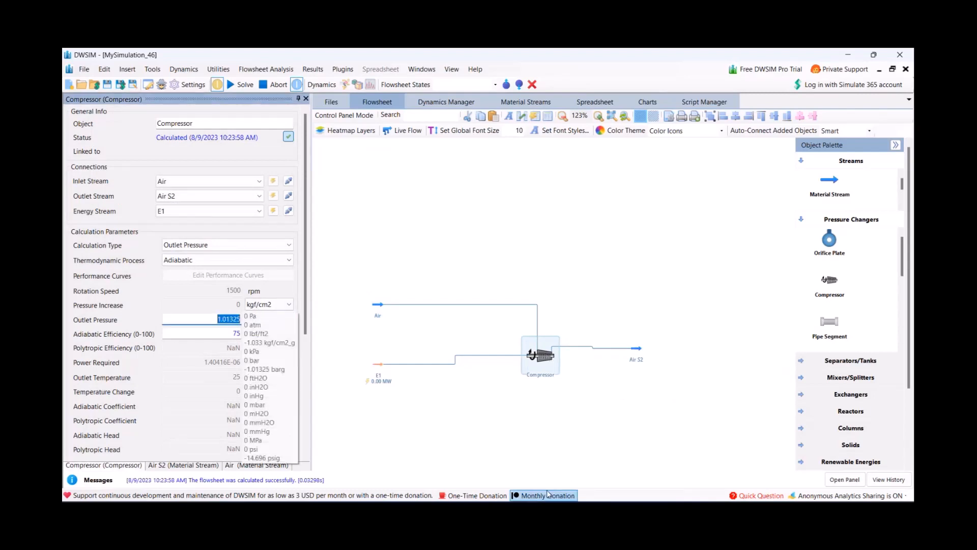
text(30)
key(Return)
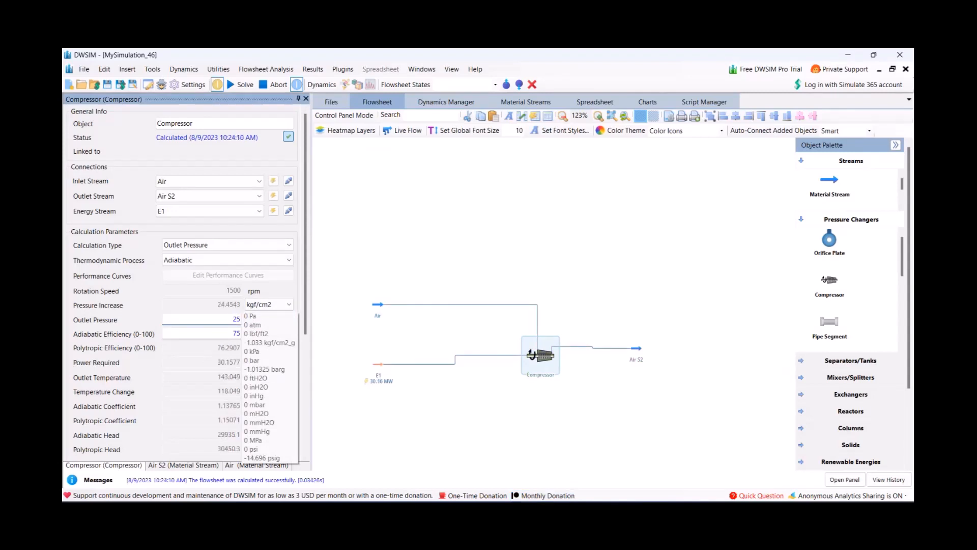
double_click(226, 333)
text(85)
key(Return)
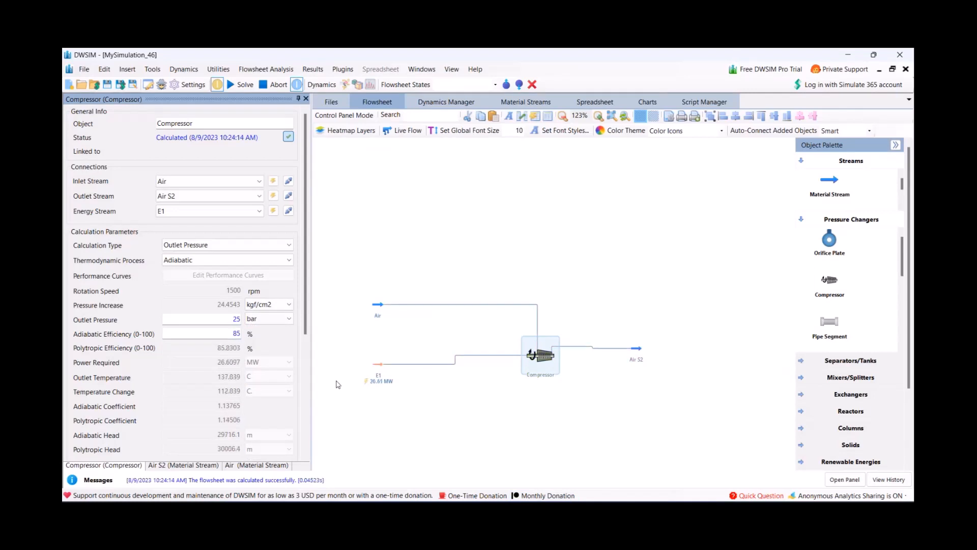
Move energy stream E1 closer to the compressor so that its connection runs straight
click(459, 429)
mouse_move(382, 371)
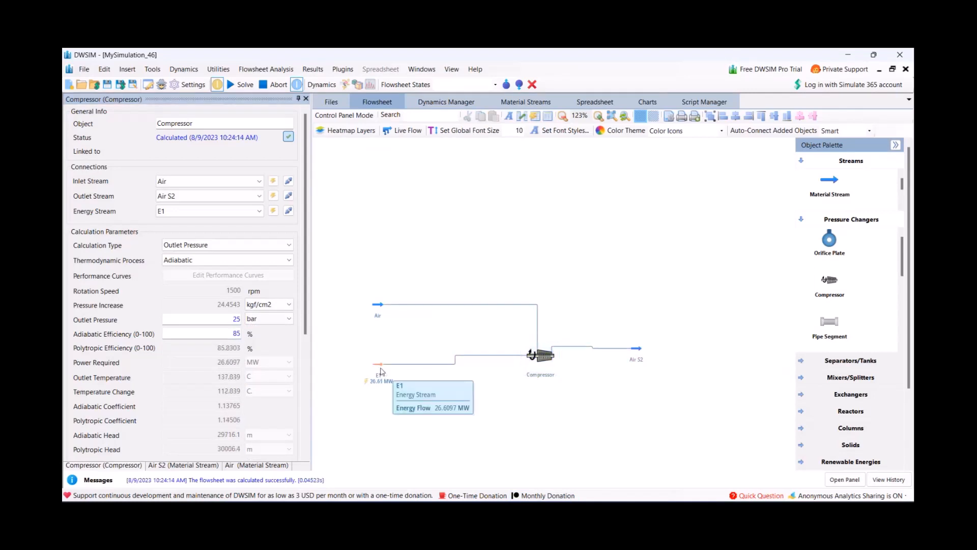
drag(379, 369, 444, 358)
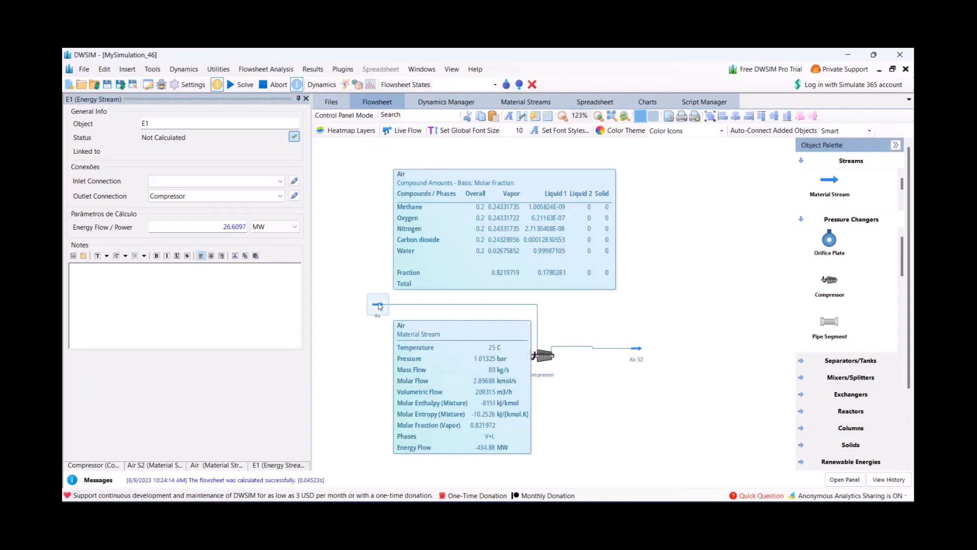
Try a compressor adiabatic efficiency of 90%, and set it back to 85%
click(379, 305)
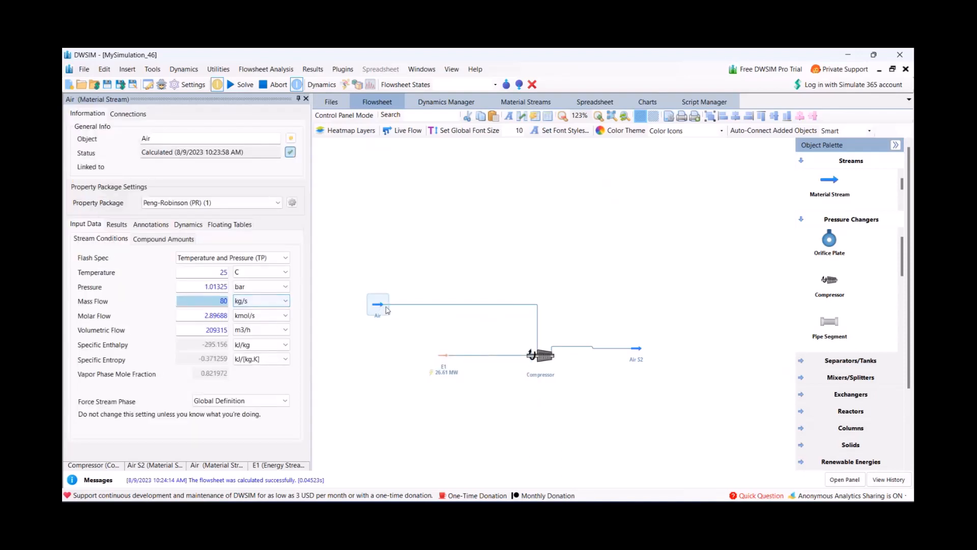
mouse_move(642, 349)
click(543, 358)
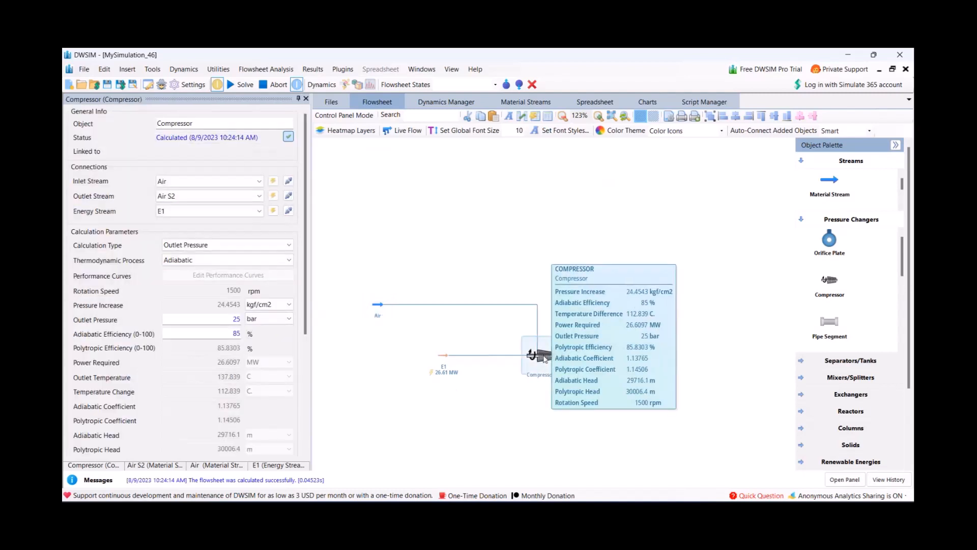
double_click(220, 336)
text(90)
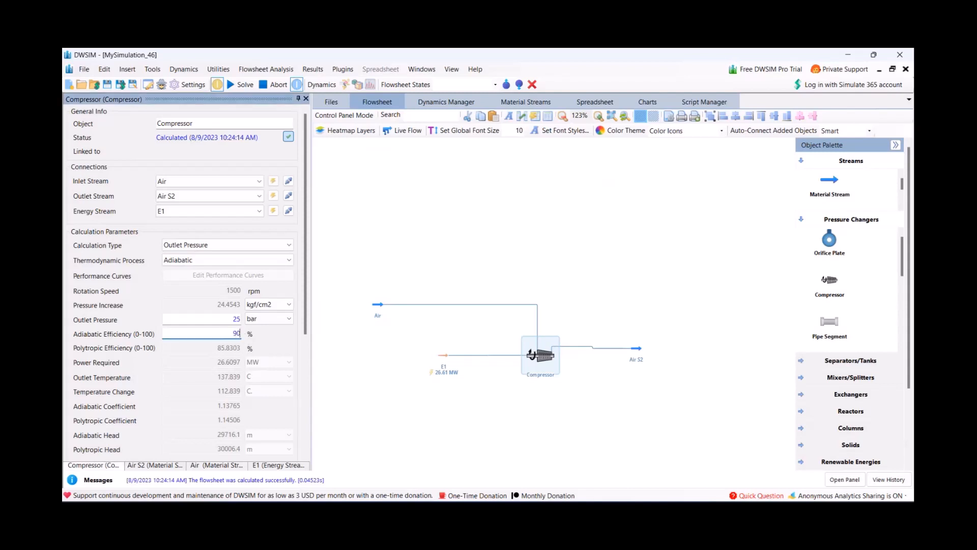
key(Return)
double_click(228, 333)
text(85)
key(Return)
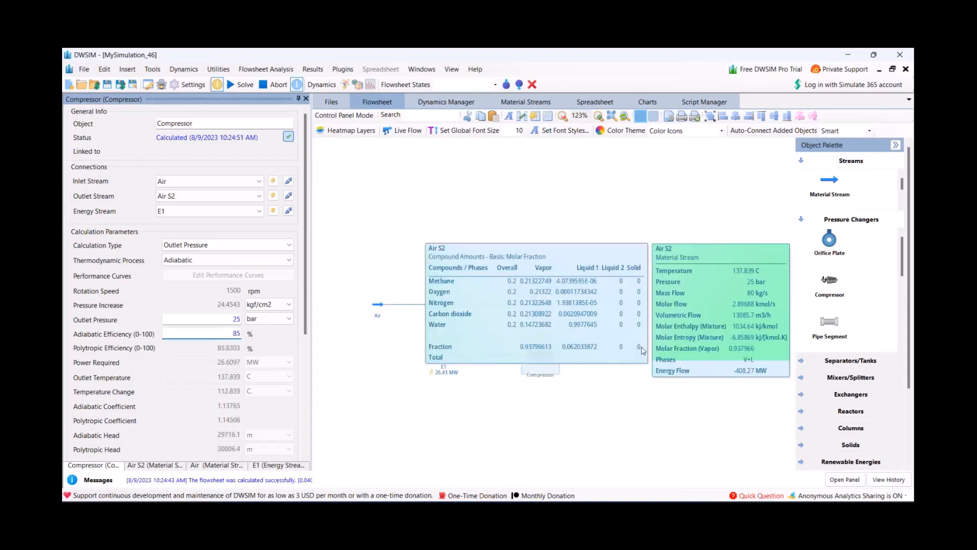
Review the calculated conditions of the Air S2 outlet stream alongside the compressor's settings
click(640, 361)
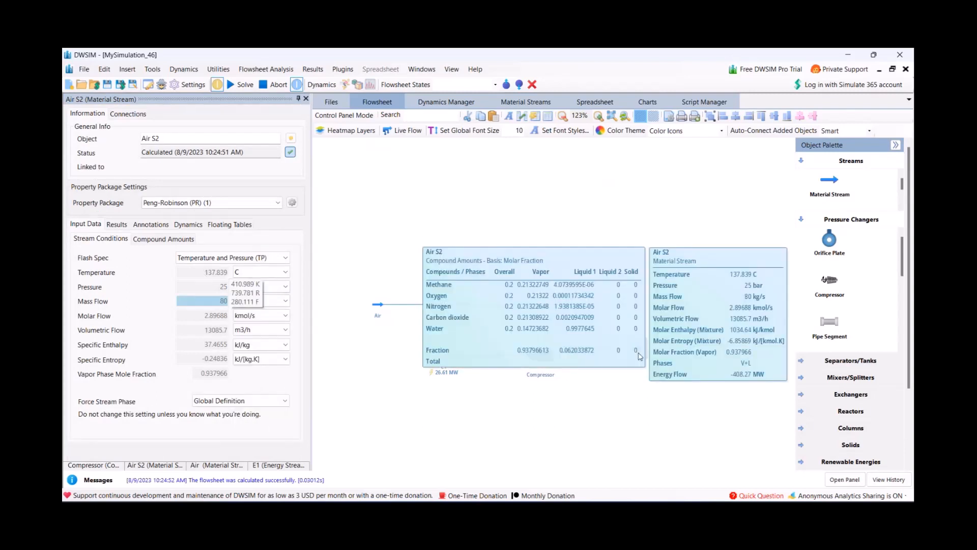
click(541, 355)
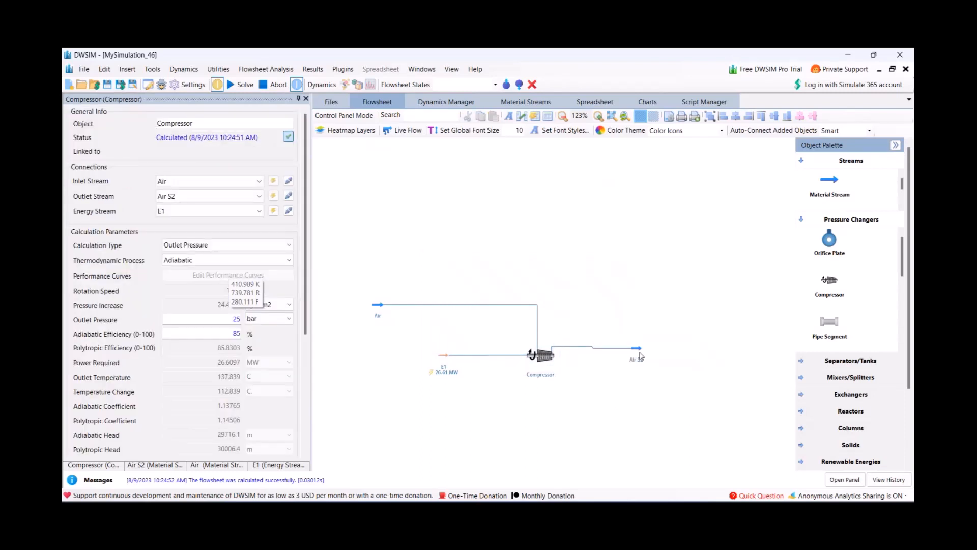
mouse_move(641, 352)
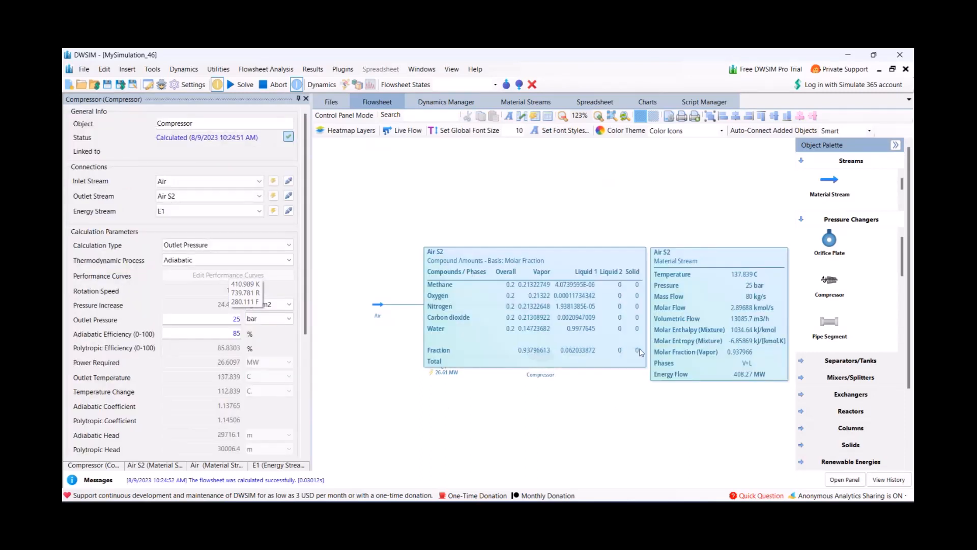
click(642, 355)
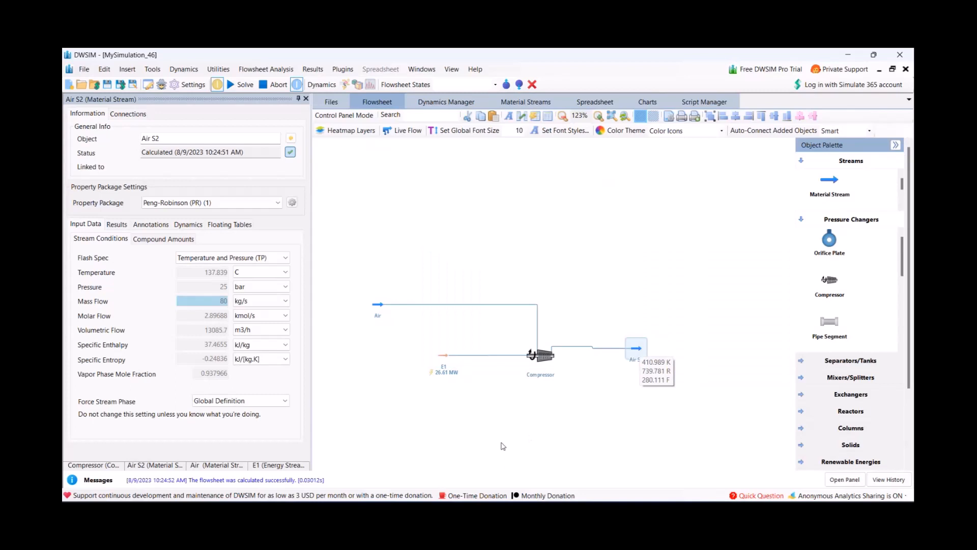
Set the Air stream's composition to mole fractions of 0.21 oxygen and 0.79 nitrogen, with all other compounds at zero
click(378, 305)
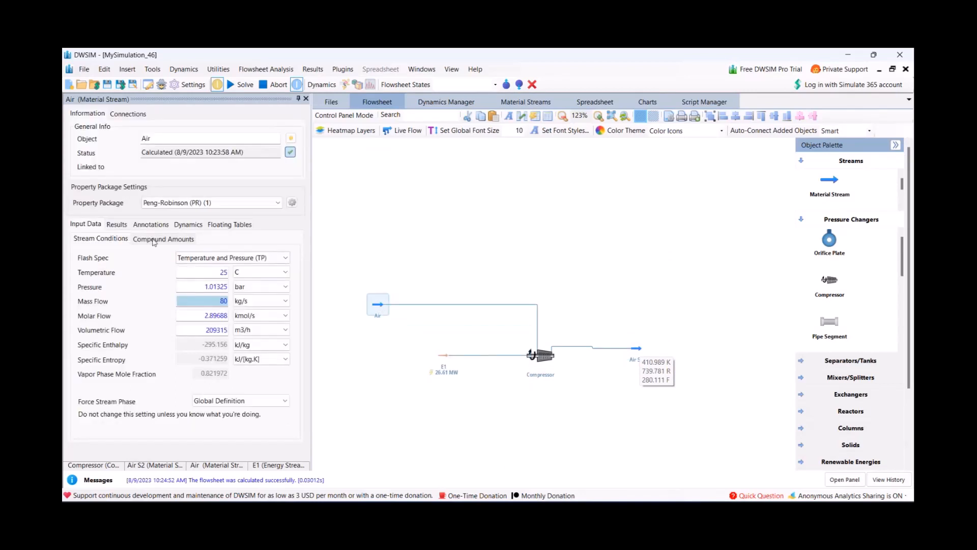
click(153, 239)
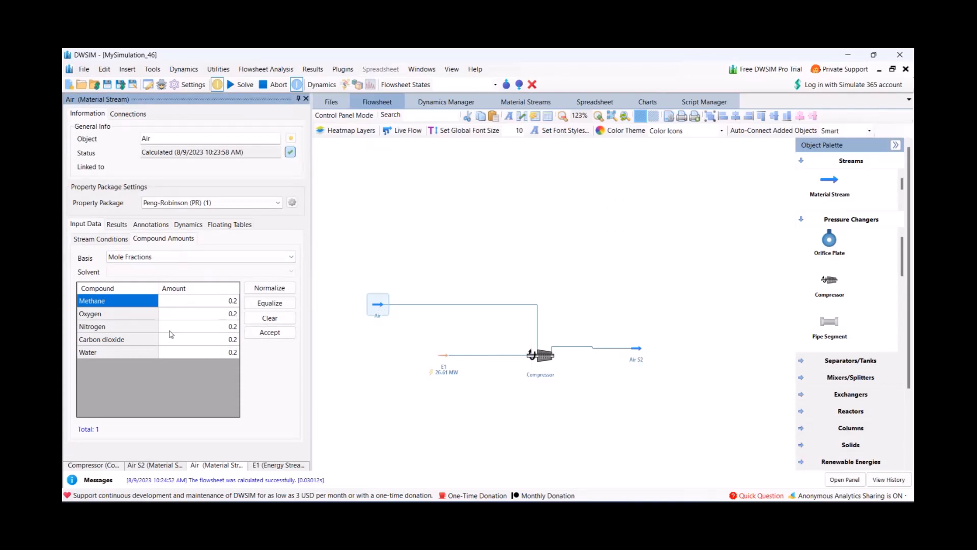
click(270, 319)
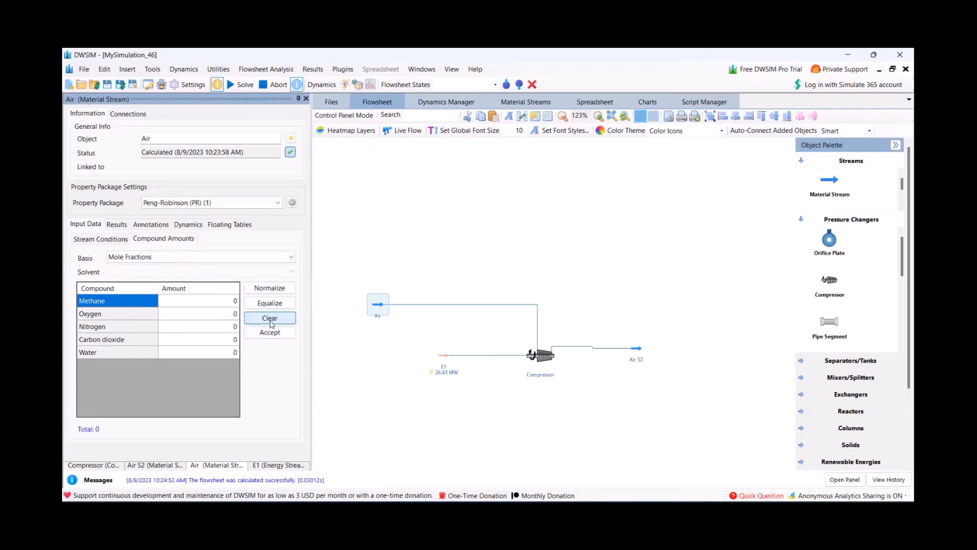
click(203, 317)
click(202, 317)
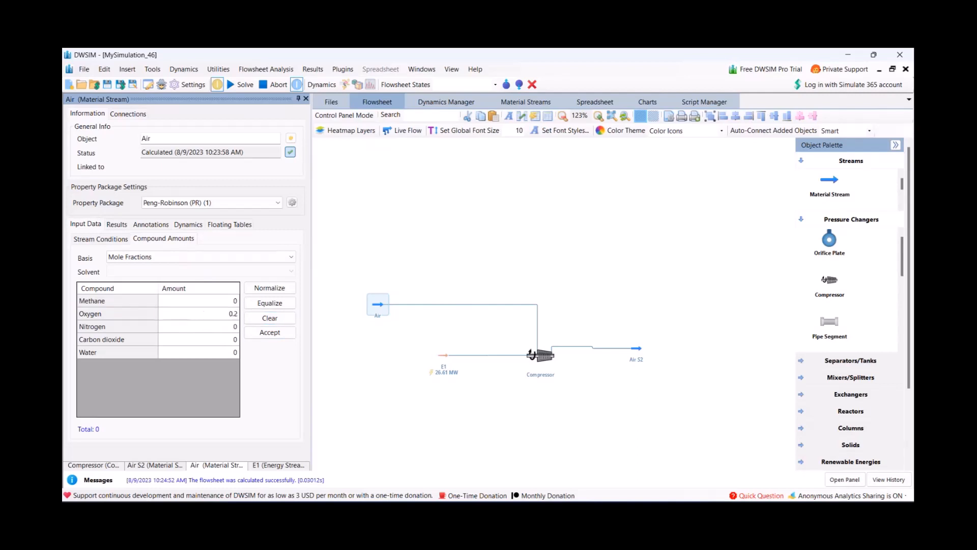
text(.21)
key(Return)
text(0.79)
key(Return)
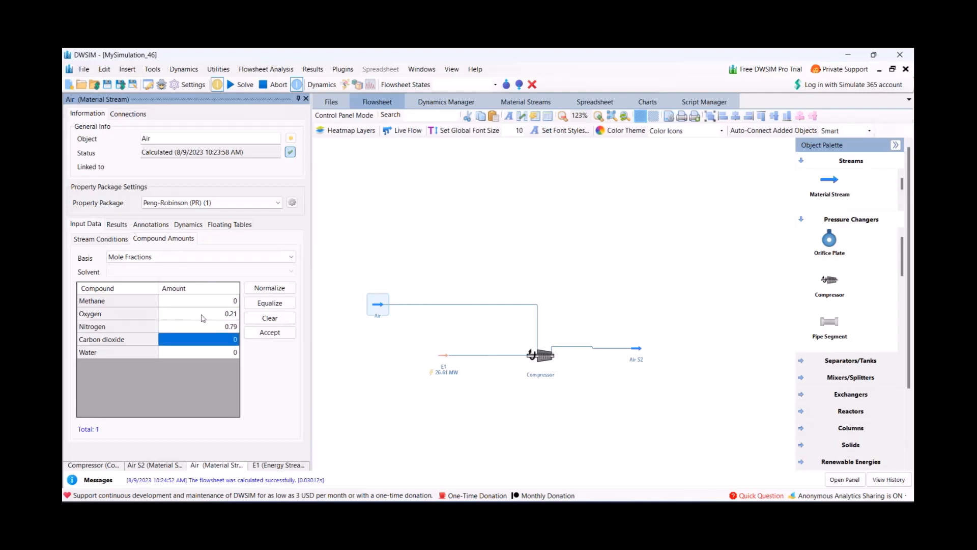
click(275, 334)
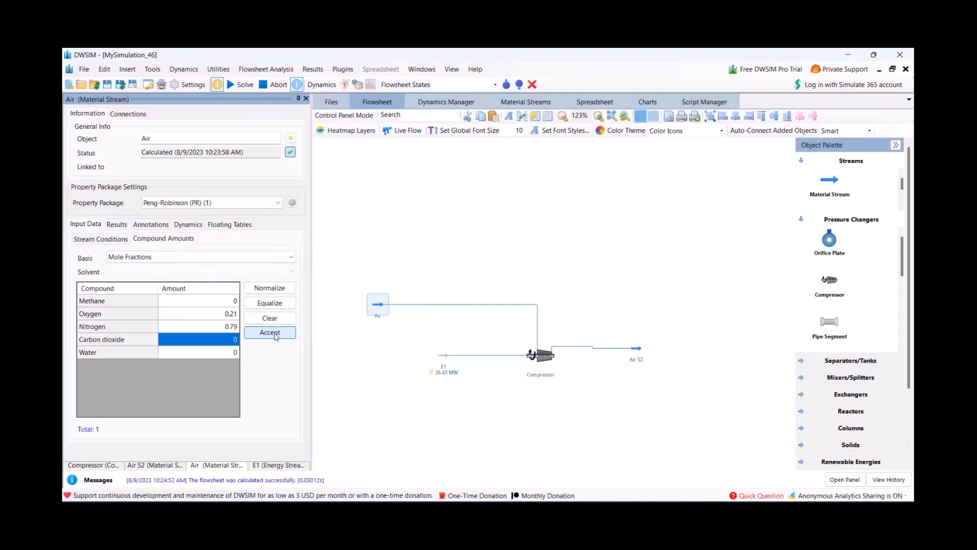
click(273, 336)
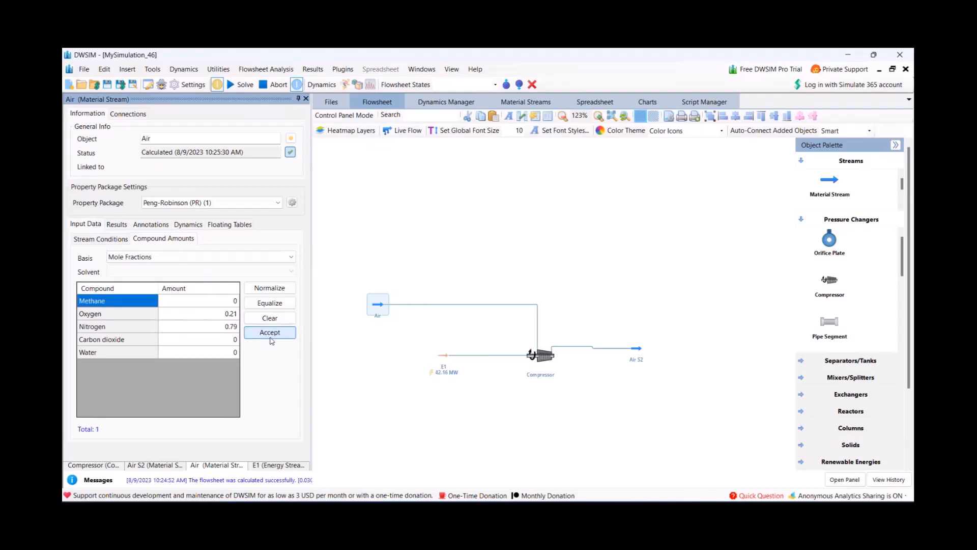
Review the recalculated conditions of the Air inlet stream and the Air S2 compressor outlet stream
click(102, 238)
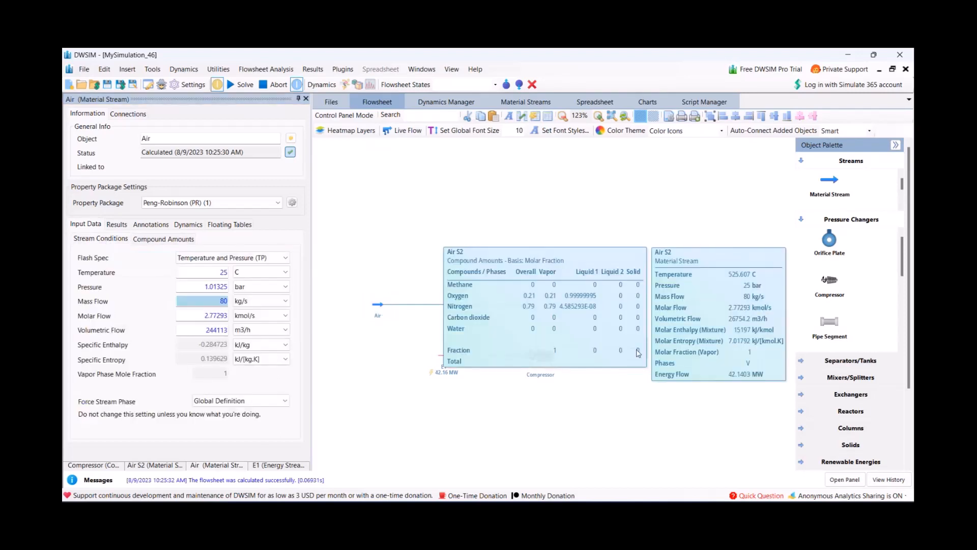
click(639, 355)
mouse_move(223, 279)
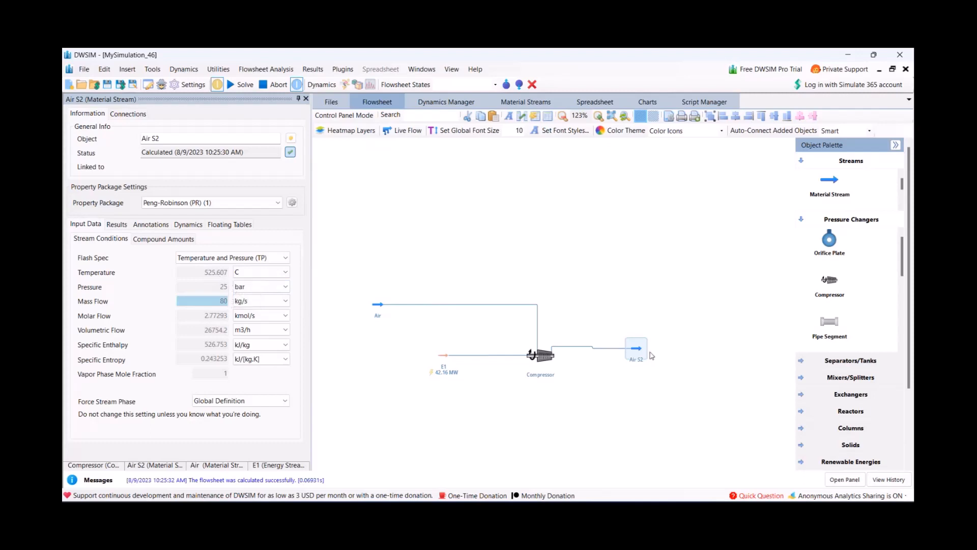
Move the Air stream closer to the compressor and place a new material stream above it
mouse_move(511, 425)
mouse_down()
mouse_move(468, 422)
mouse_move(457, 434)
mouse_up()
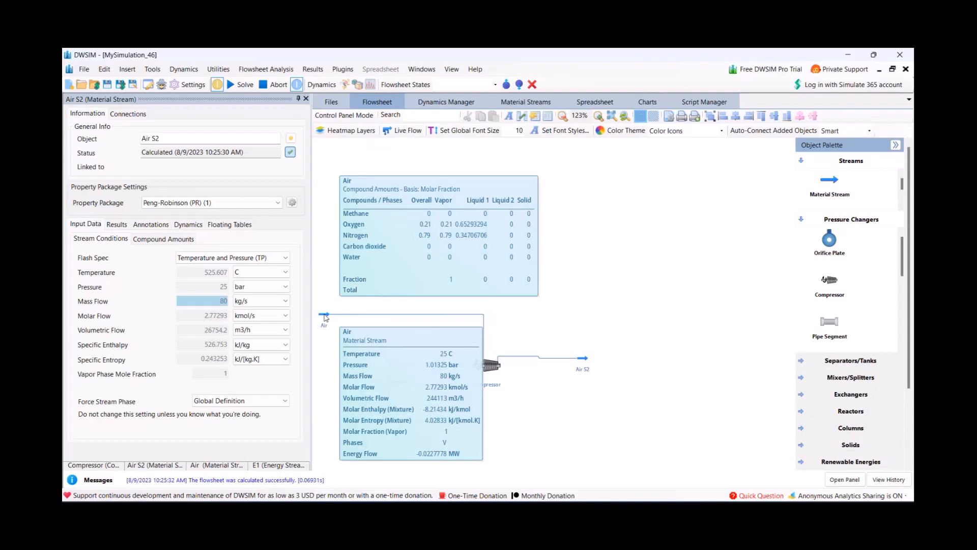
drag(335, 318, 412, 334)
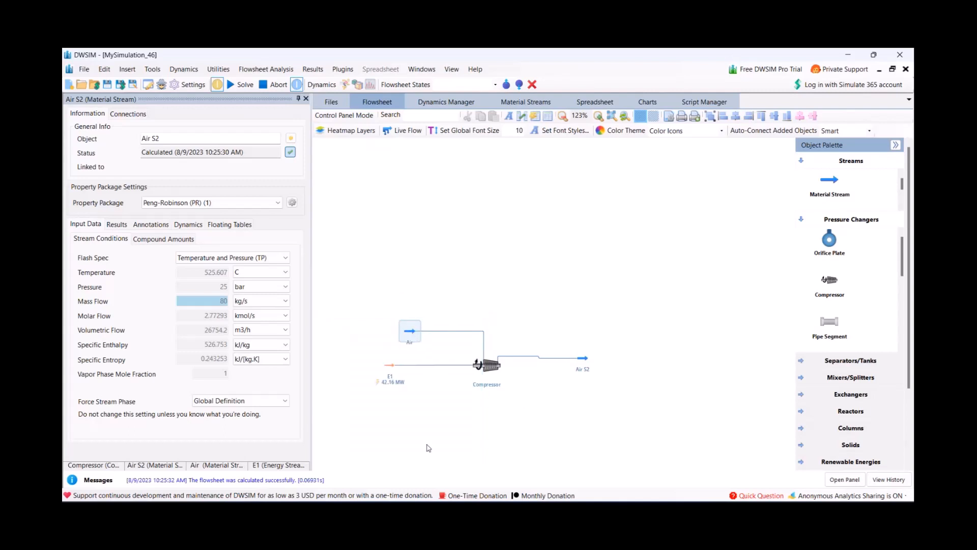
click(806, 224)
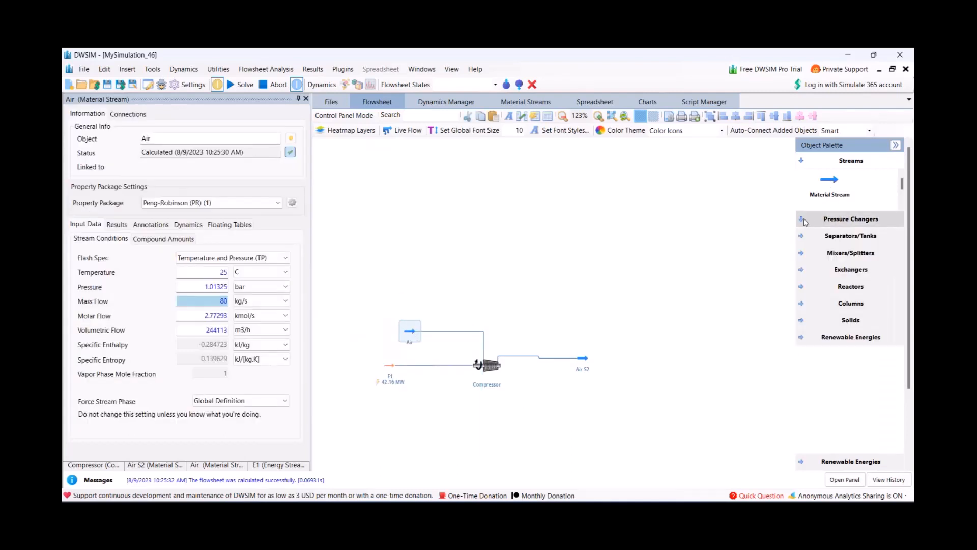
drag(835, 186, 395, 302)
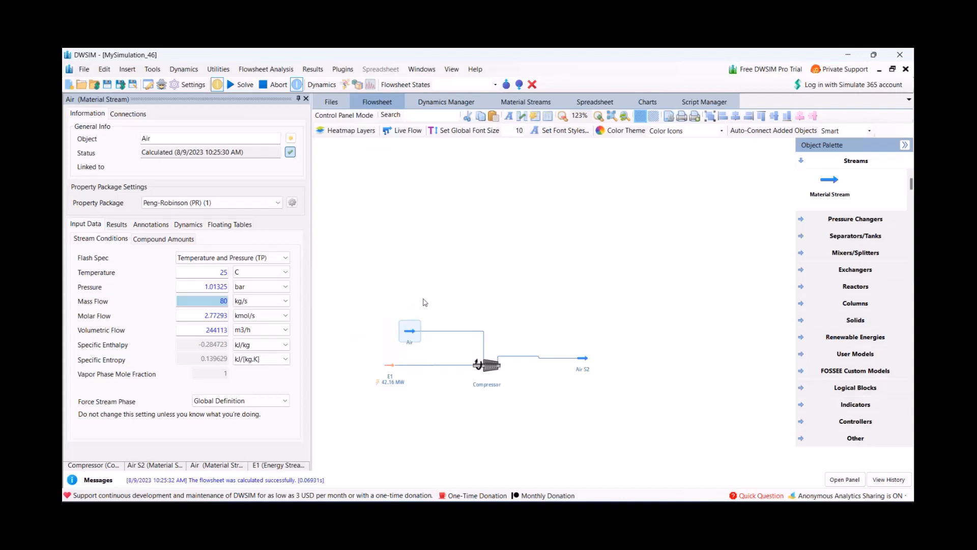
double_click(444, 296)
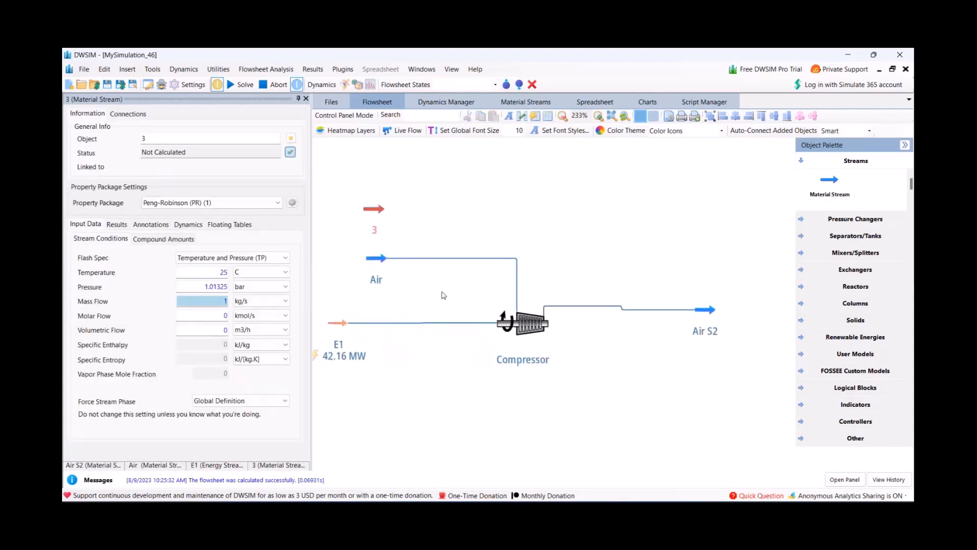
Try to rename the new material stream above Air to NG
click(154, 141)
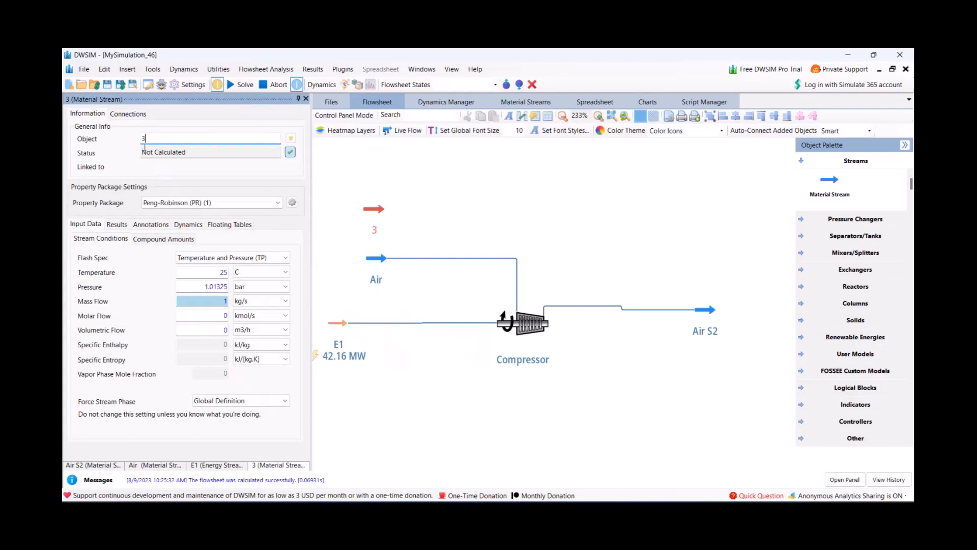
key(BackSpace)
text(NG)
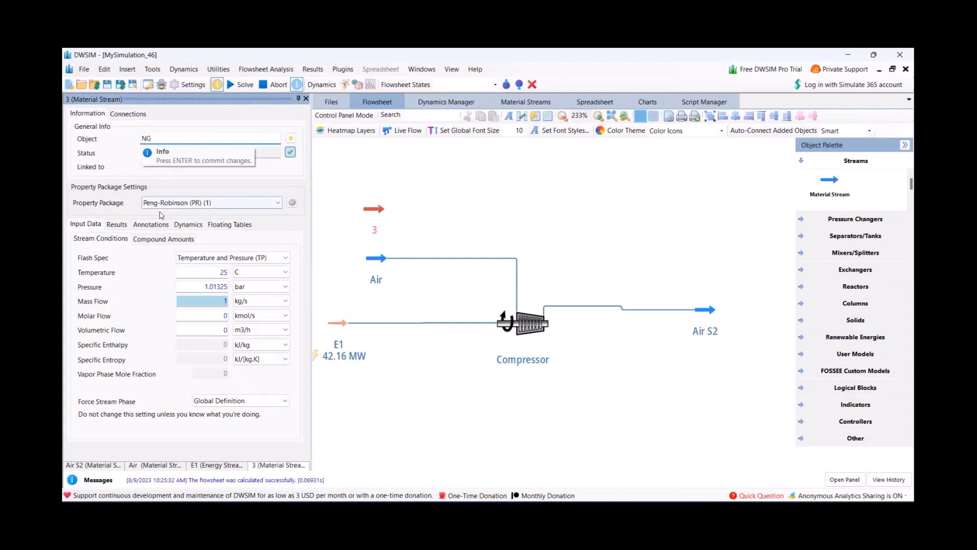
Define the new material stream as pure methane with a mole fraction of 1 and all other compounds at zero
click(147, 240)
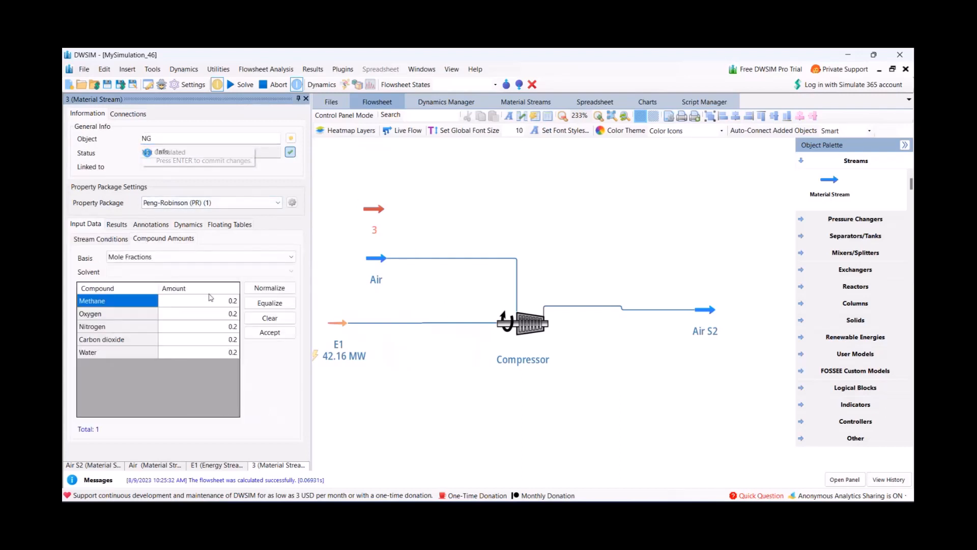
click(275, 318)
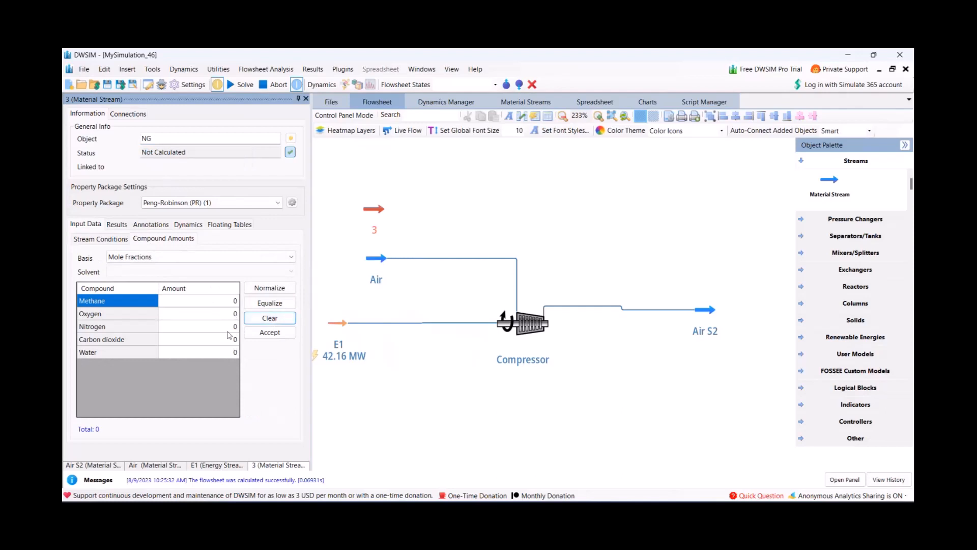
click(207, 304)
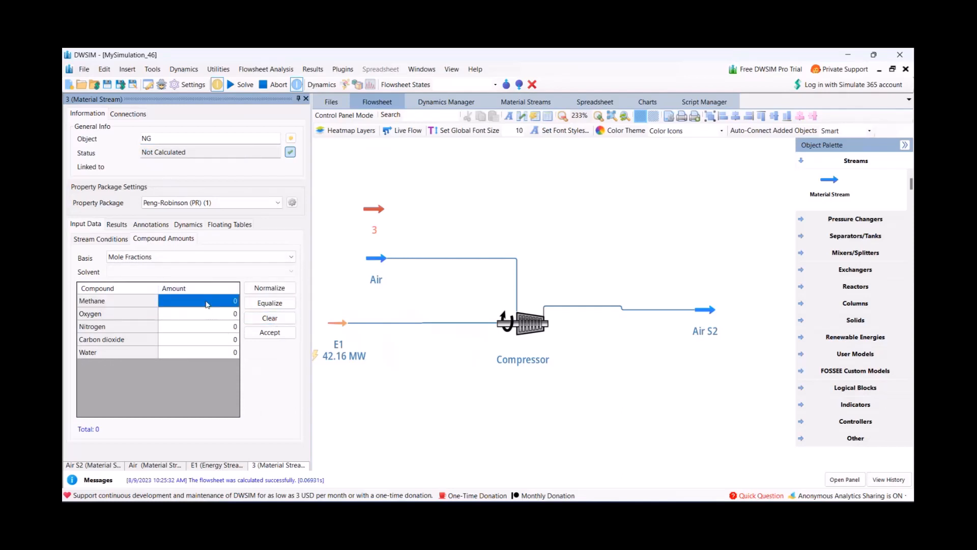
text(1)
key(Return)
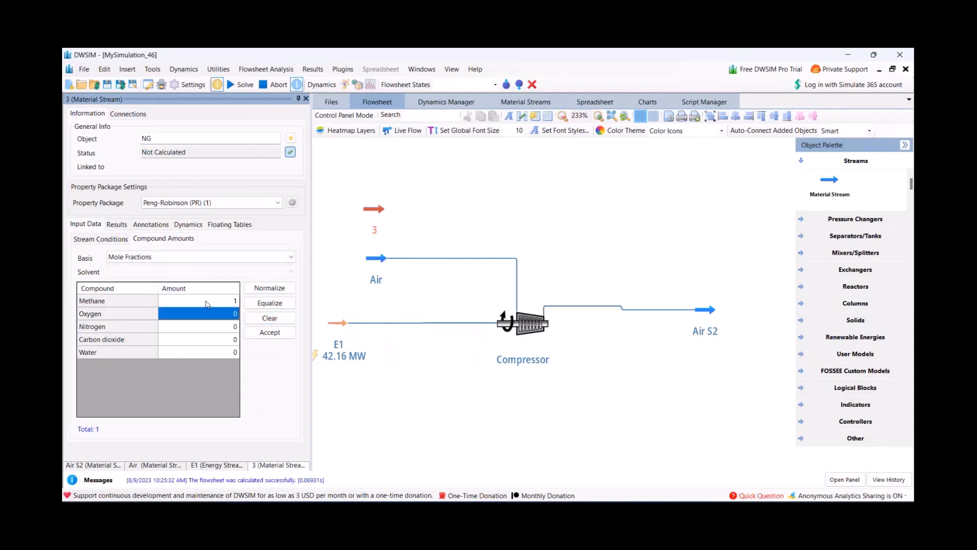
click(271, 332)
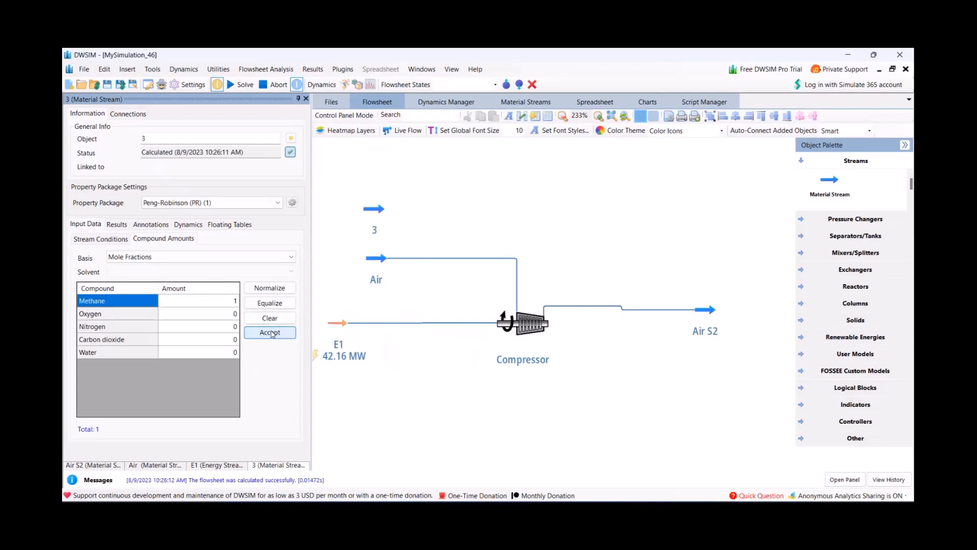
Rename the methane stream as NG
drag(173, 138, 106, 143)
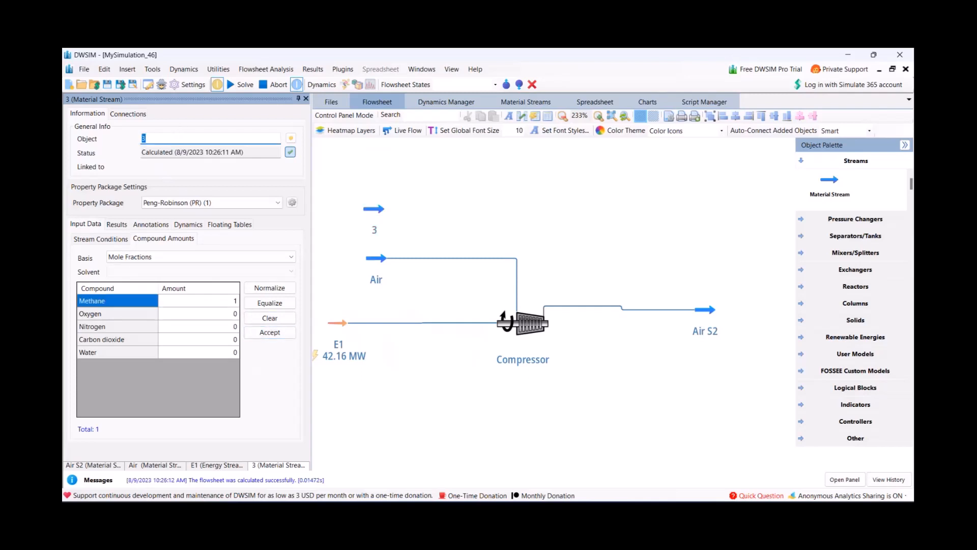
text(NG)
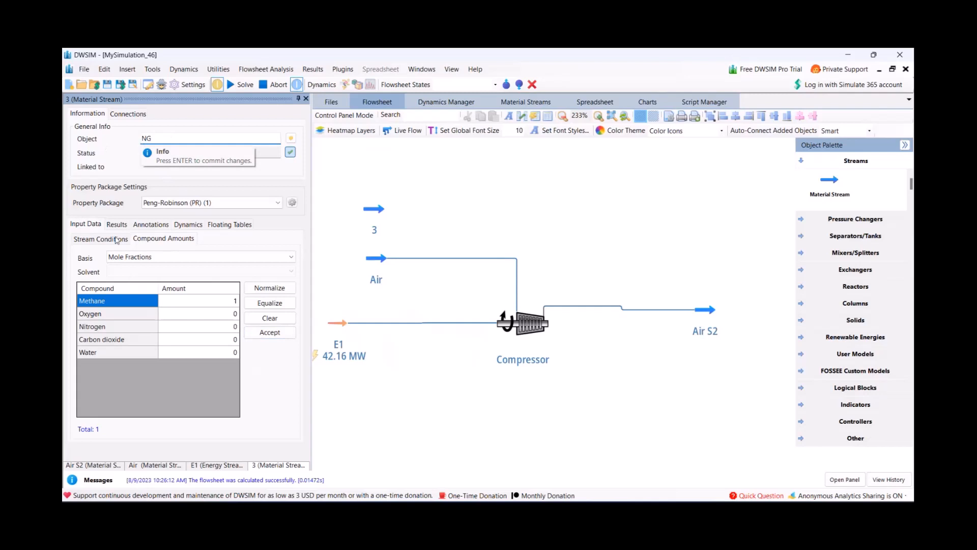
key(Return)
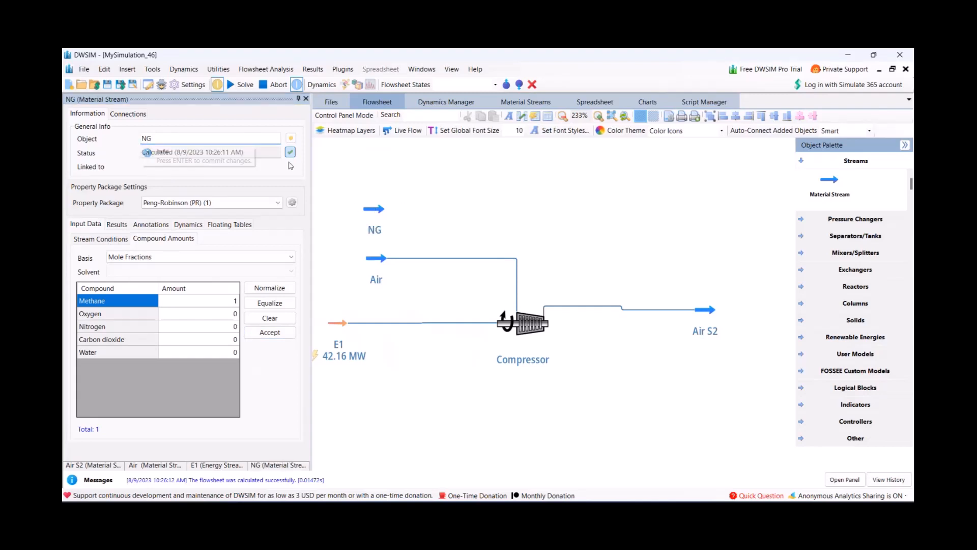
Set the NG stream's mass flow to 2 kg/s
click(120, 245)
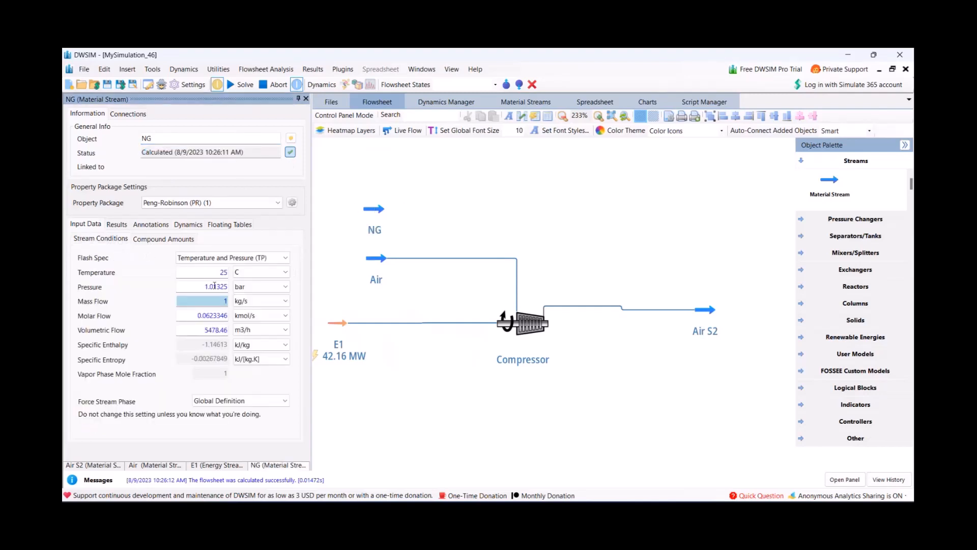
click(219, 302)
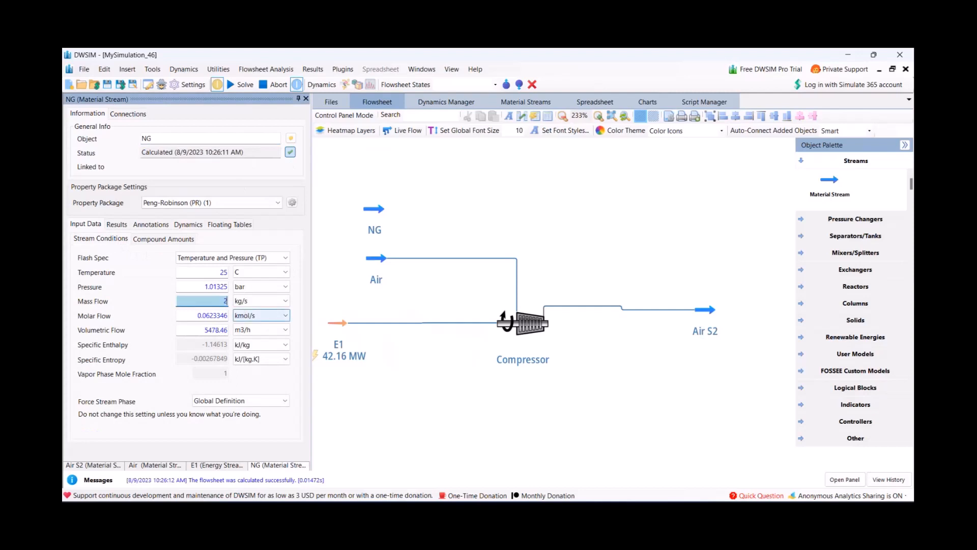
key(Return)
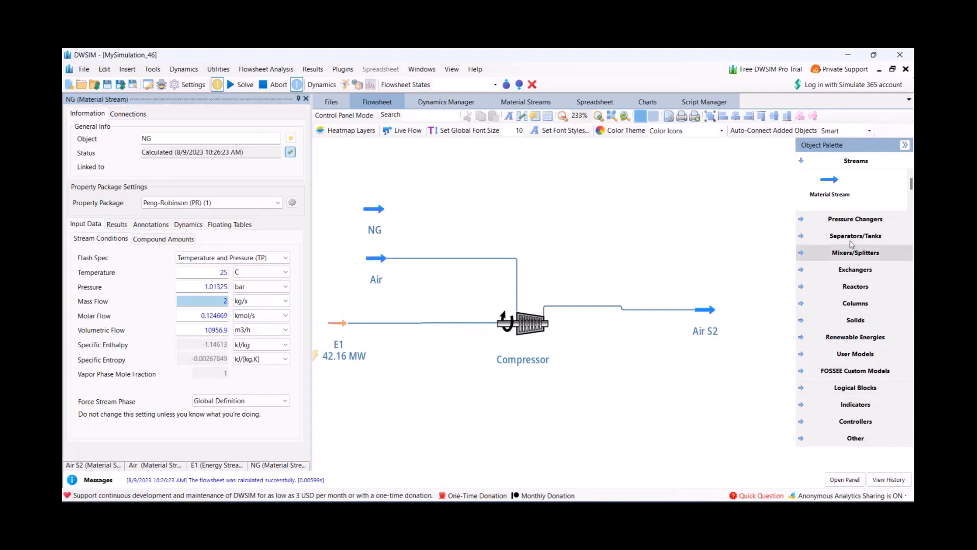
Add a stream mixer to the flowsheet above the Air S2 stream
click(802, 161)
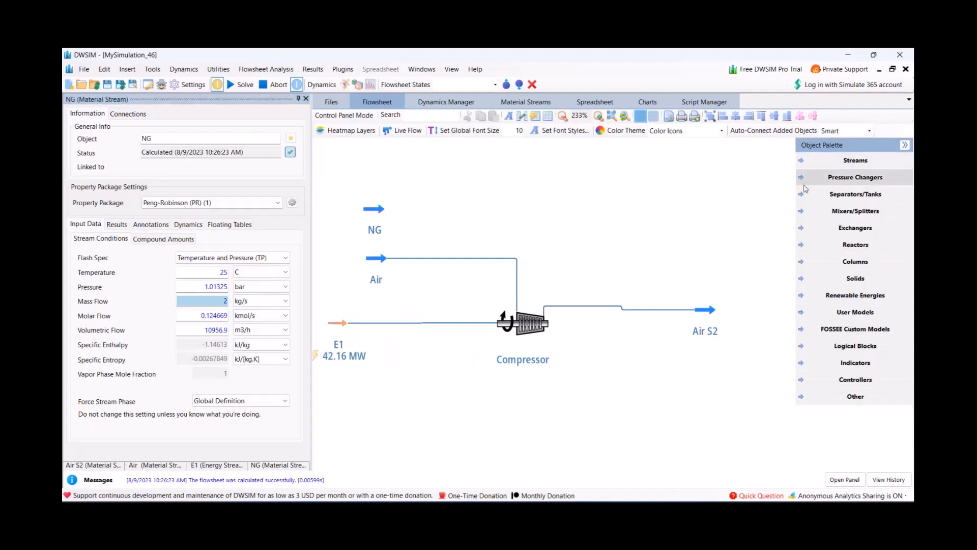
click(803, 211)
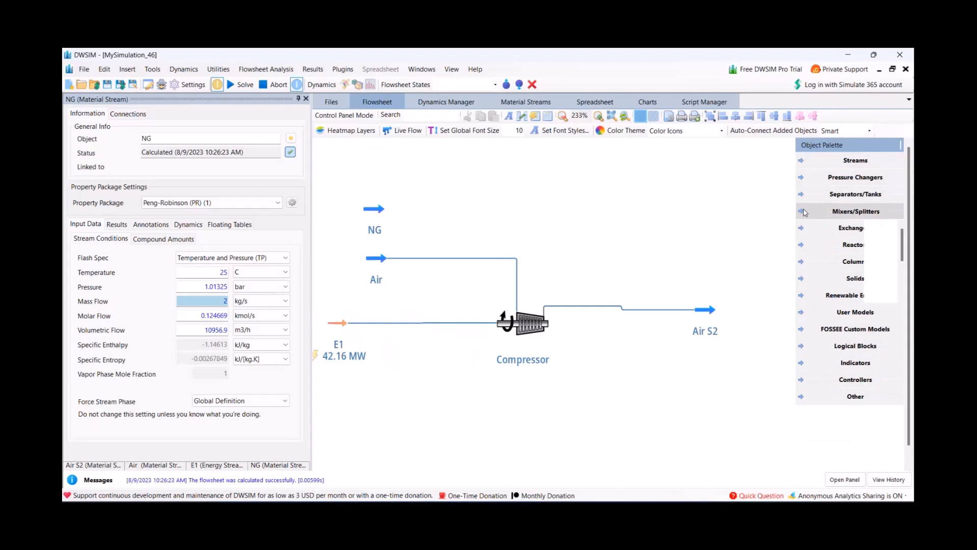
drag(828, 233, 665, 198)
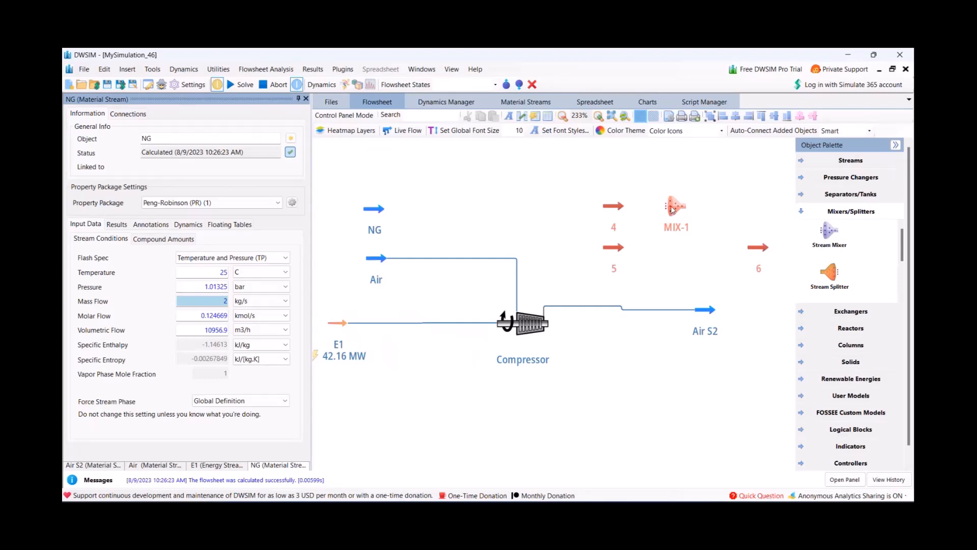
Delete the mixer's automatically created inlet streams 4 and 5
click(620, 209)
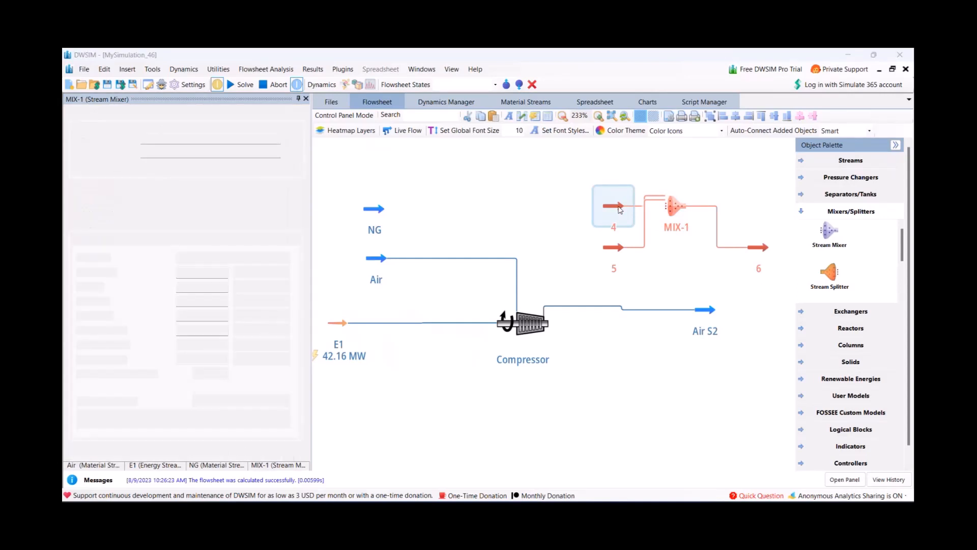
key(Delete)
key(Return)
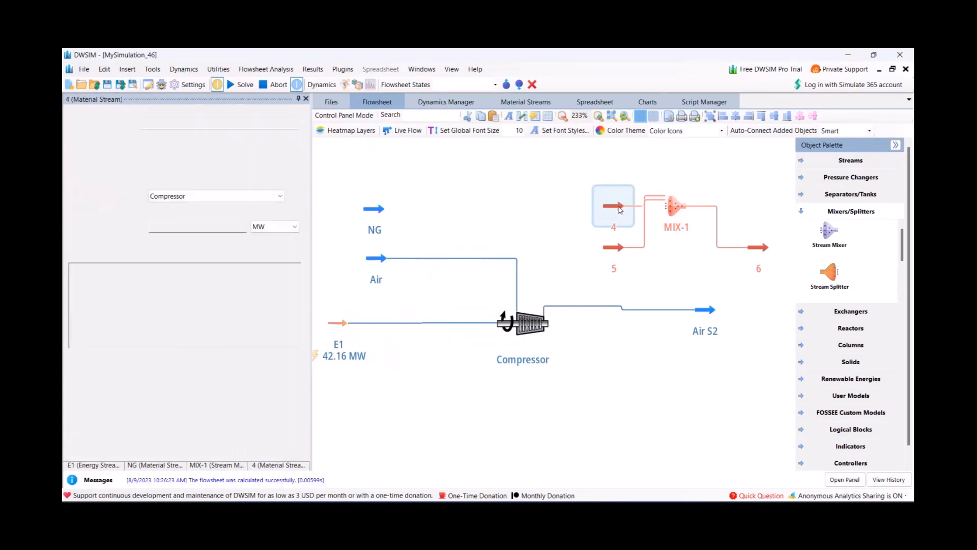
click(619, 251)
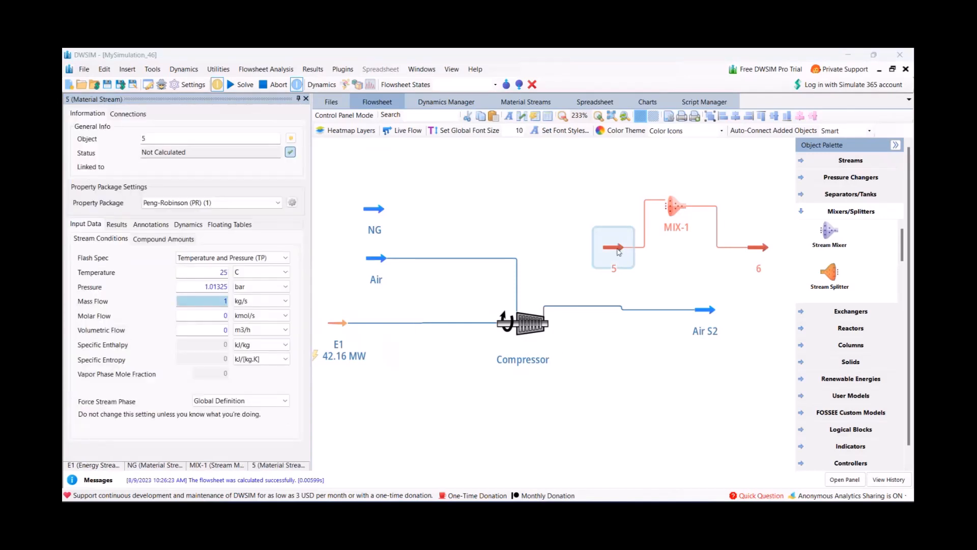
key(Delete)
key(Return)
Connect Air S2 as the first inlet stream of mixer MIX-1
click(673, 206)
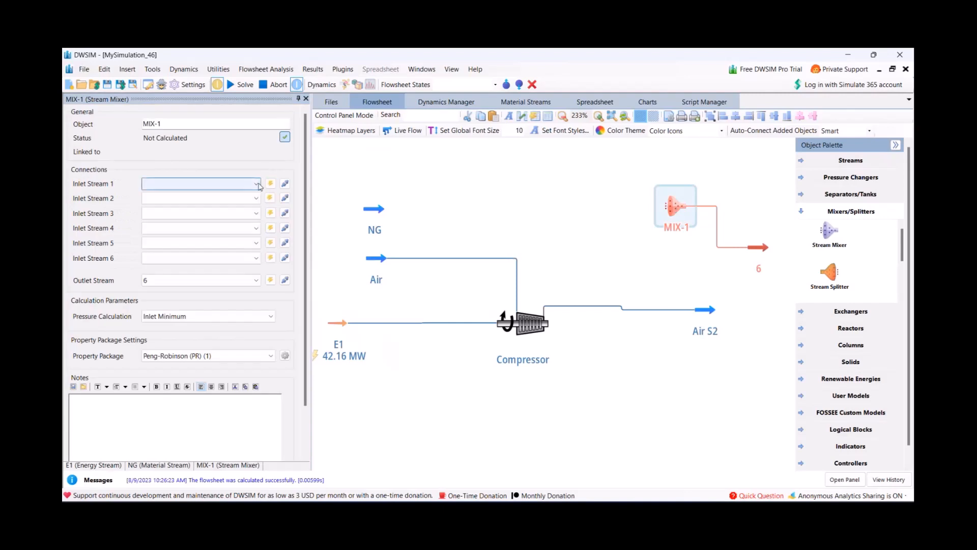
click(239, 184)
click(226, 213)
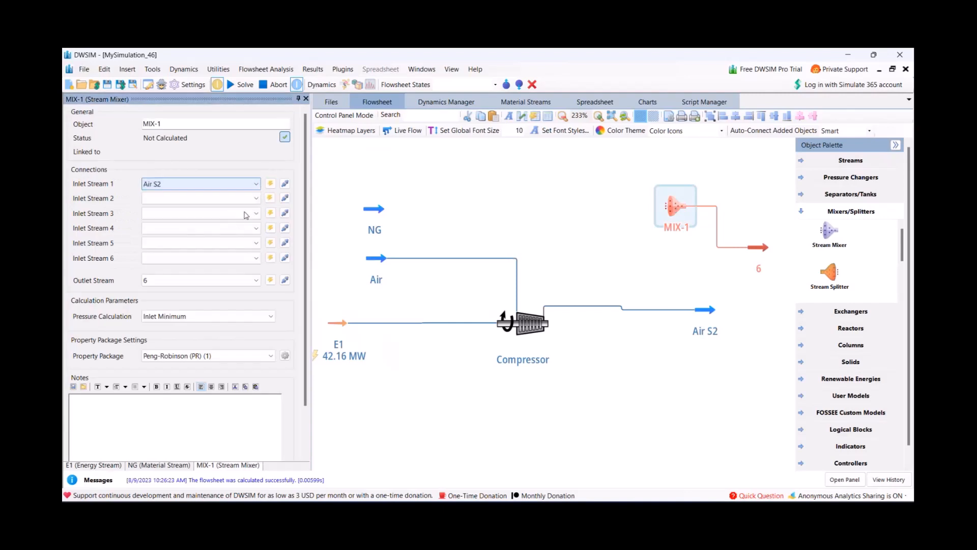
Connect NG as the second inlet stream of mixer MIX-1
click(248, 198)
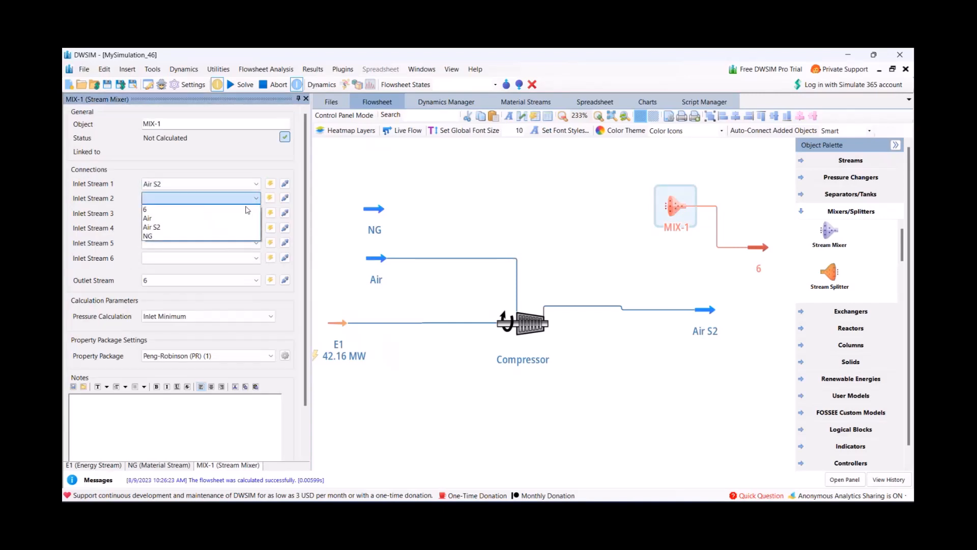
click(222, 234)
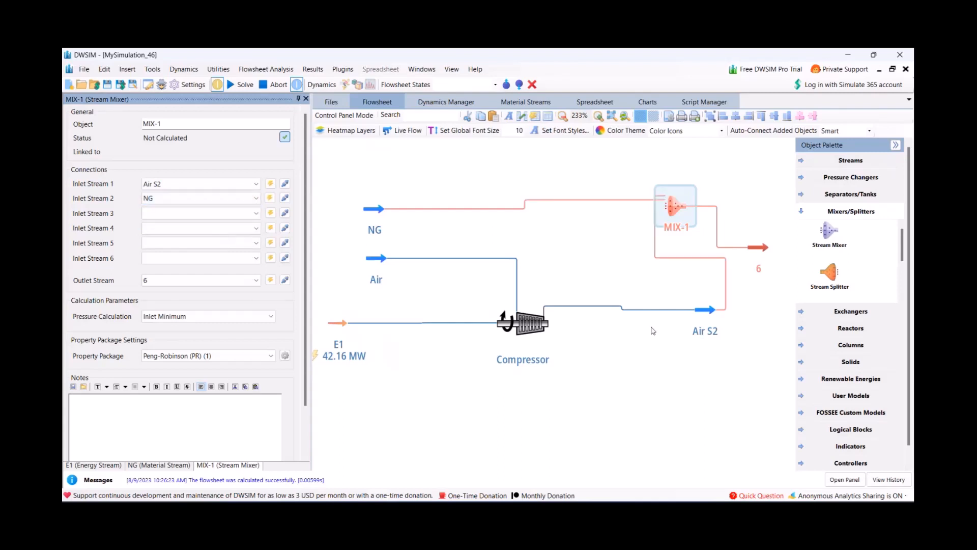
click(151, 283)
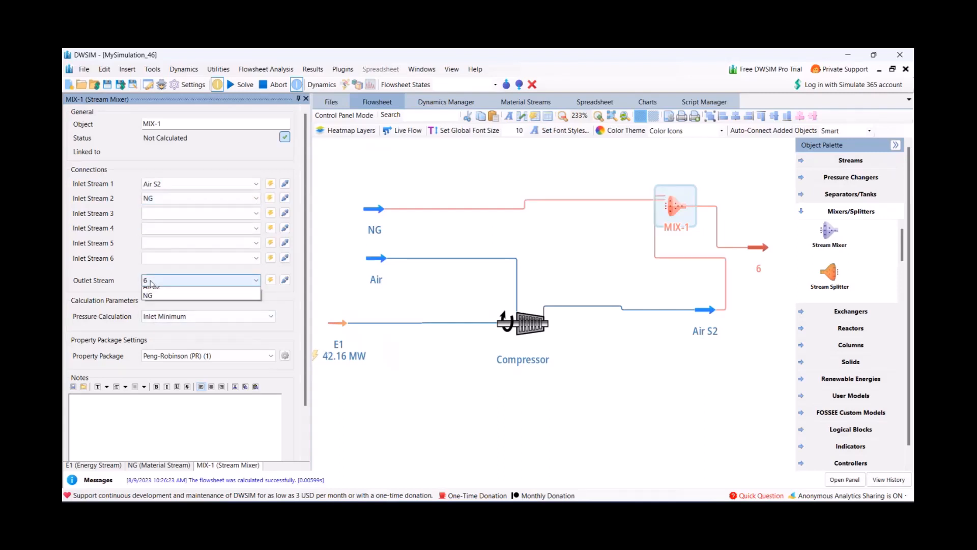
click(151, 283)
click(656, 375)
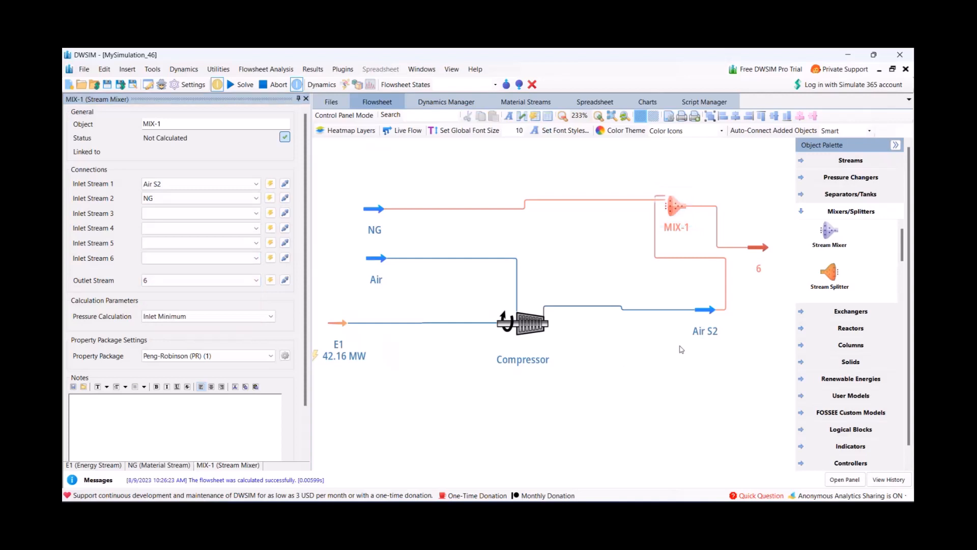
Move Air S2 up between the compressor and the mixer, and shift NG slightly upward
drag(709, 309, 613, 235)
drag(378, 206, 378, 198)
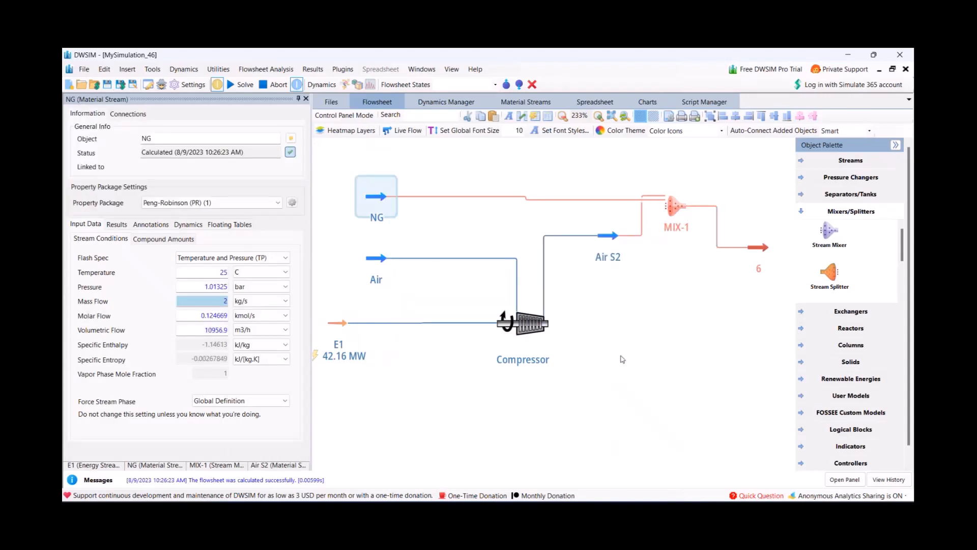
click(676, 207)
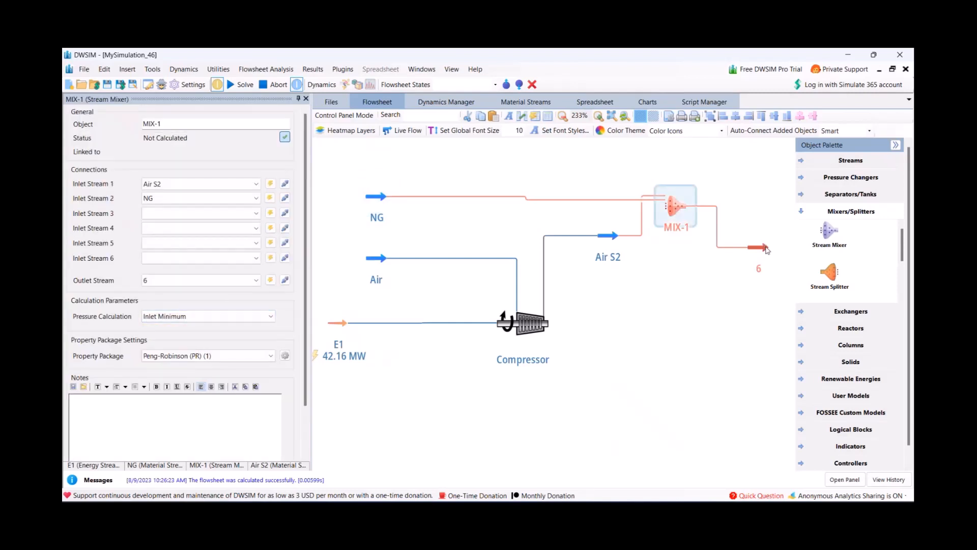
Solve the flowsheet and inspect the conditions of the mixer's outlet stream 6
click(380, 202)
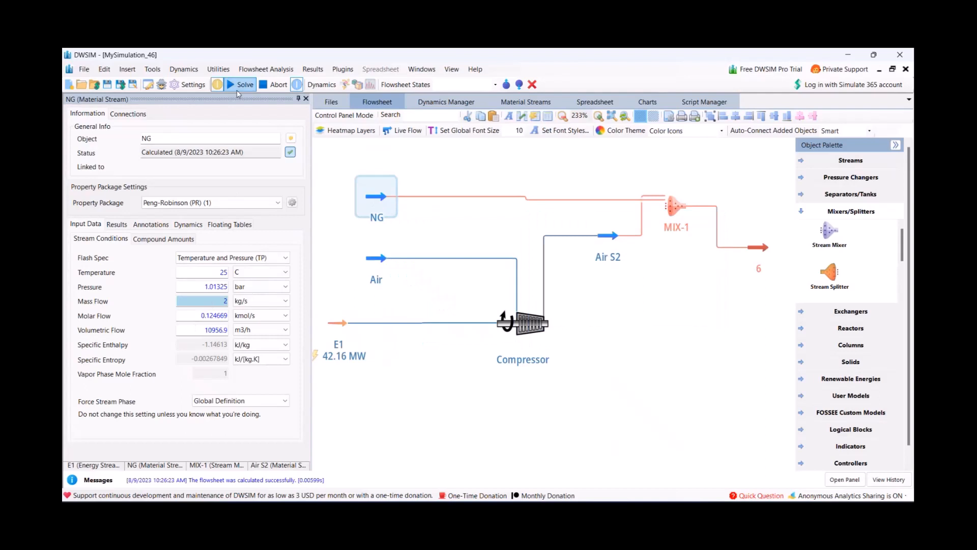
click(241, 84)
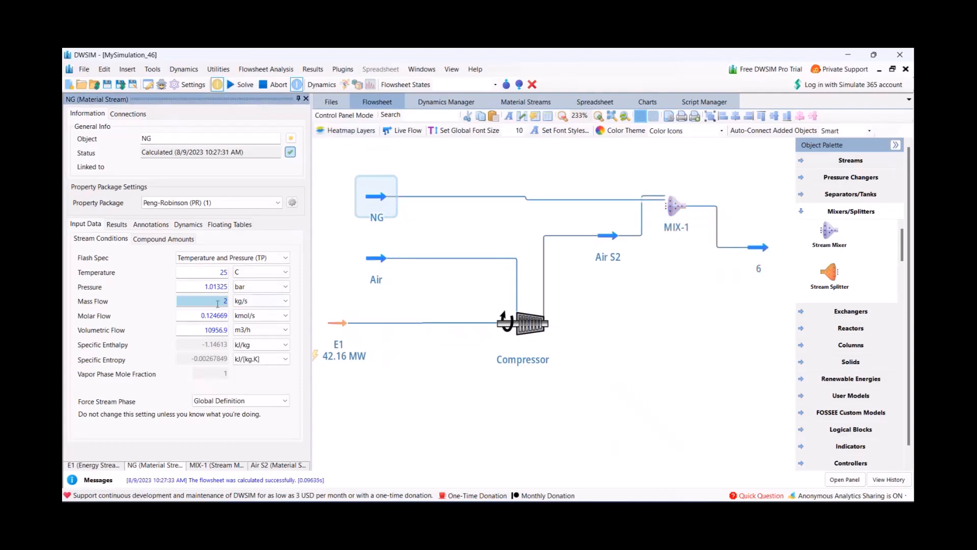
mouse_move(606, 243)
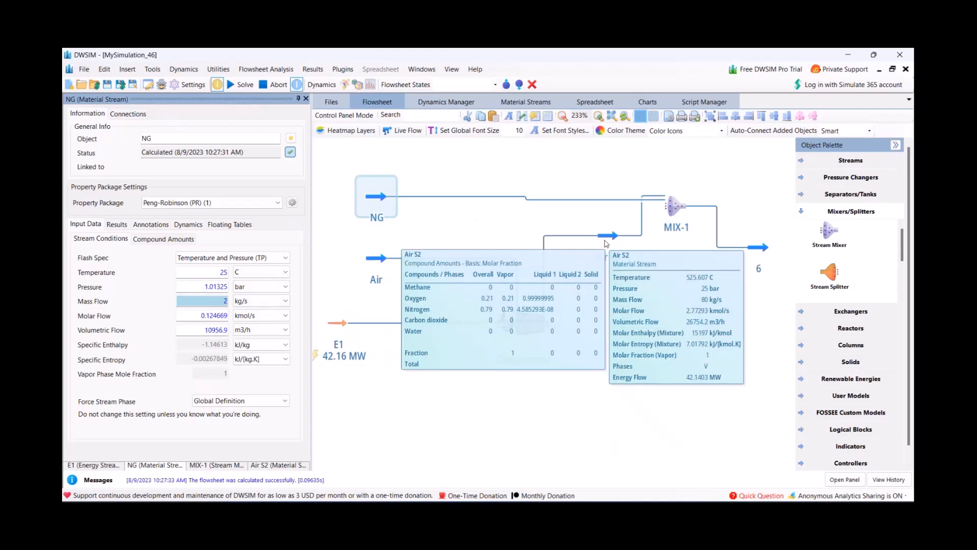
click(765, 248)
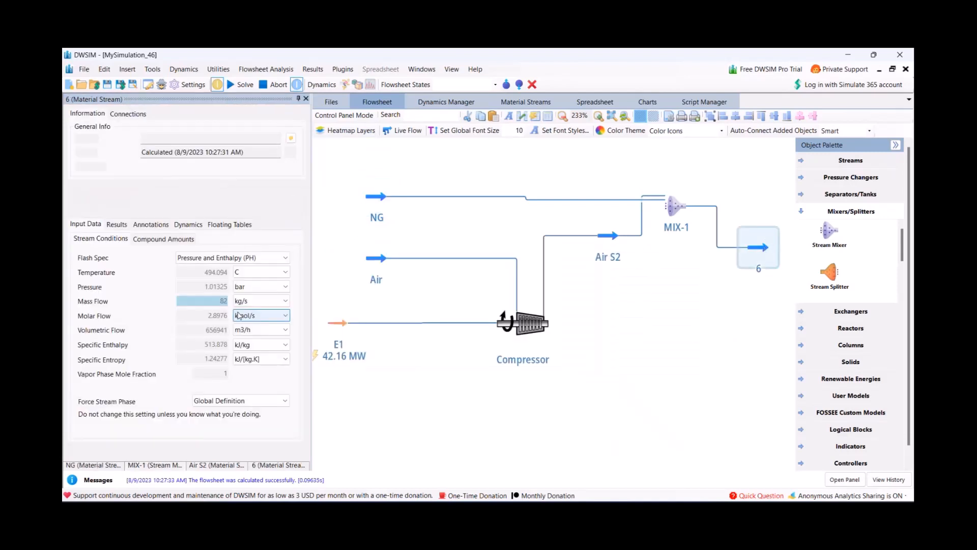
Set the pressure calculation of mixer MIX-1 to Inlet Maximum
click(677, 206)
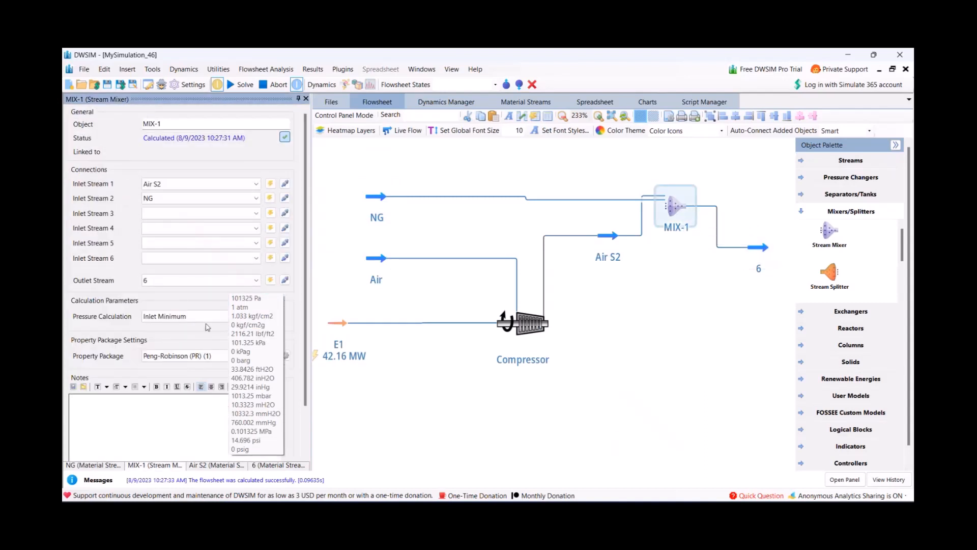
mouse_move(382, 202)
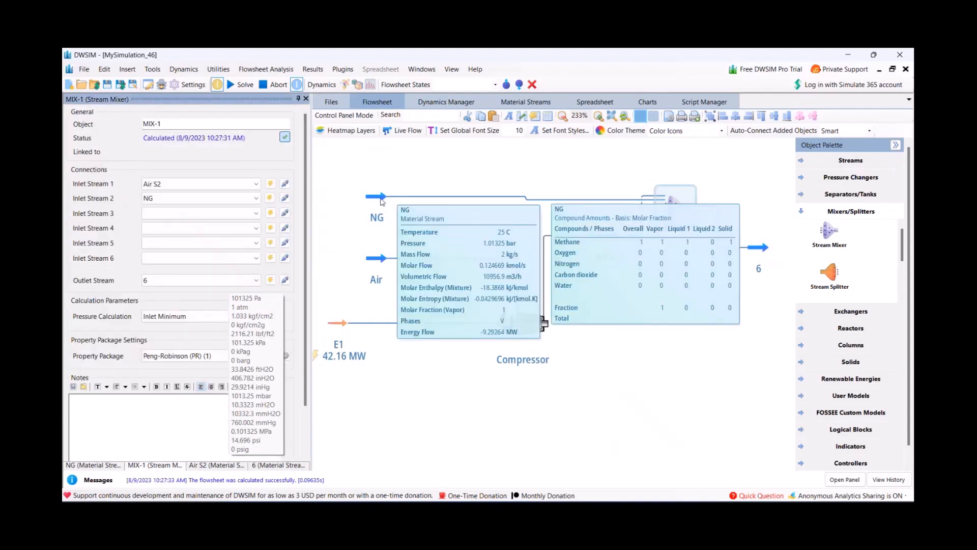
click(197, 317)
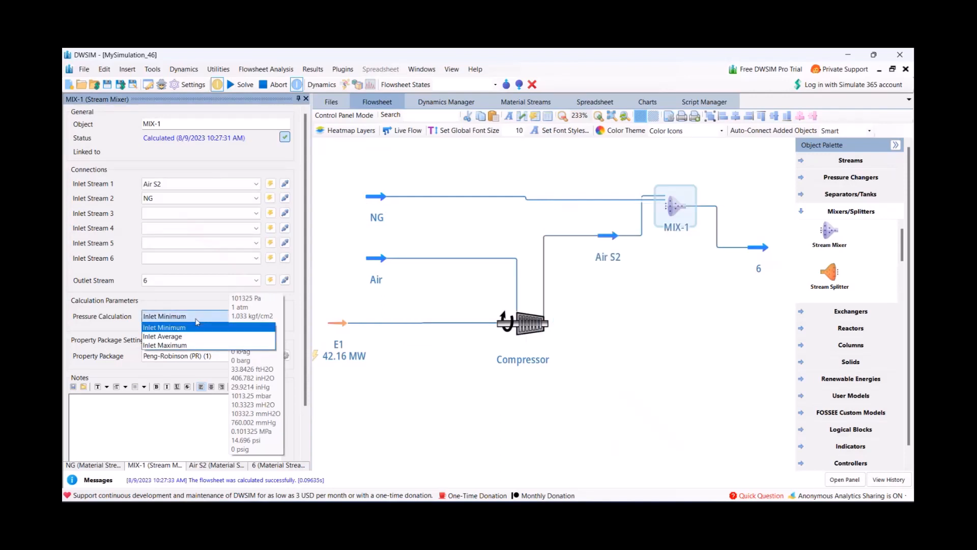
click(179, 346)
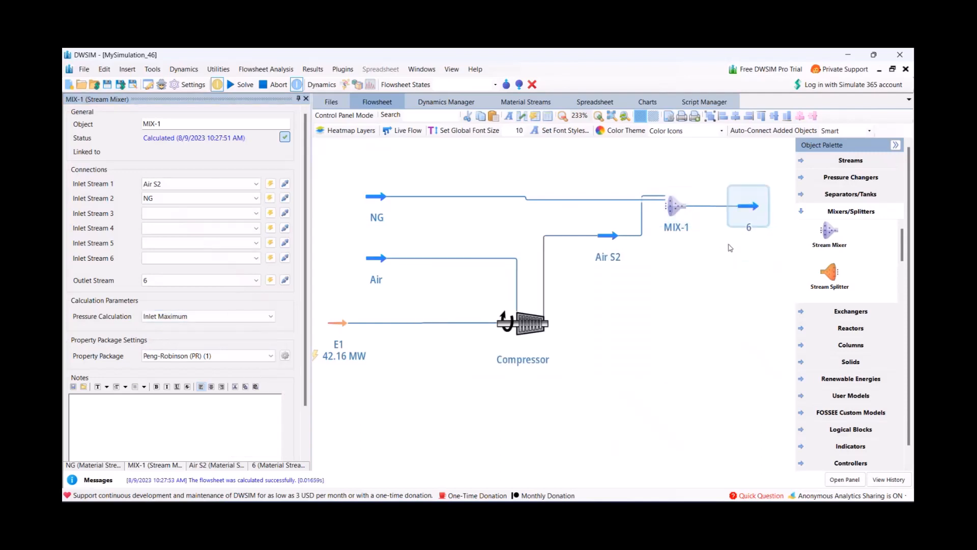
Add a Gibbs Reactor to the flowsheet beside the mixer's outlet stream 6
drag(617, 382, 598, 385)
scroll(598, 385, down, 1)
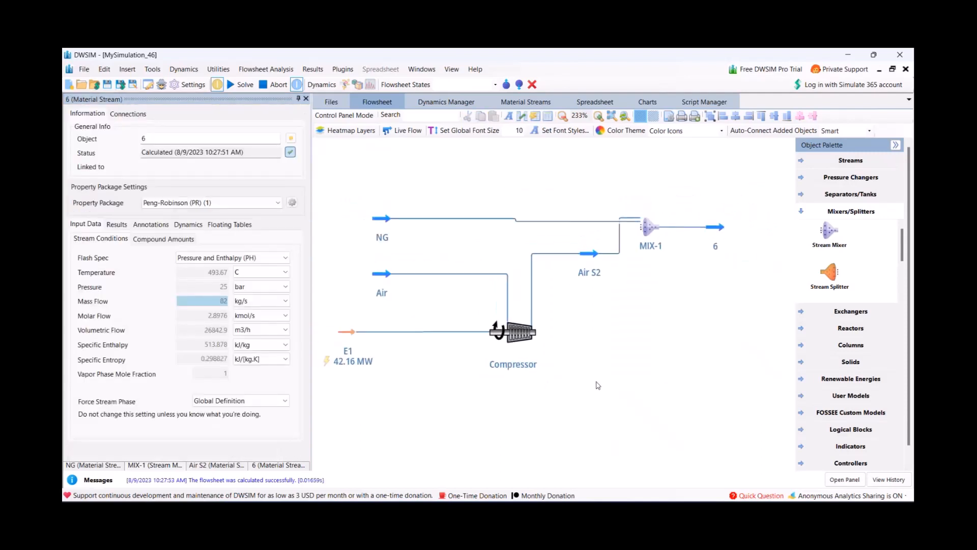
scroll(598, 386, down, 3)
click(631, 279)
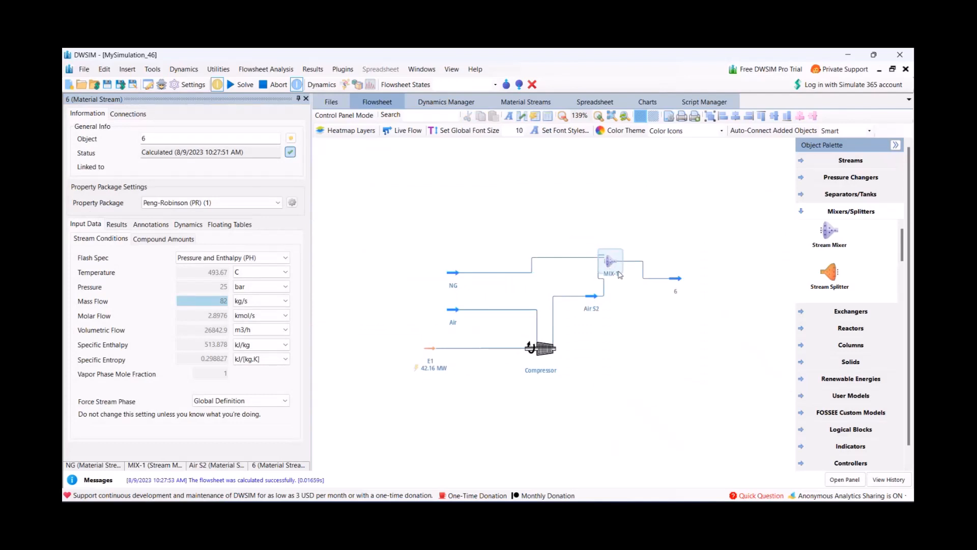
drag(571, 396, 495, 335)
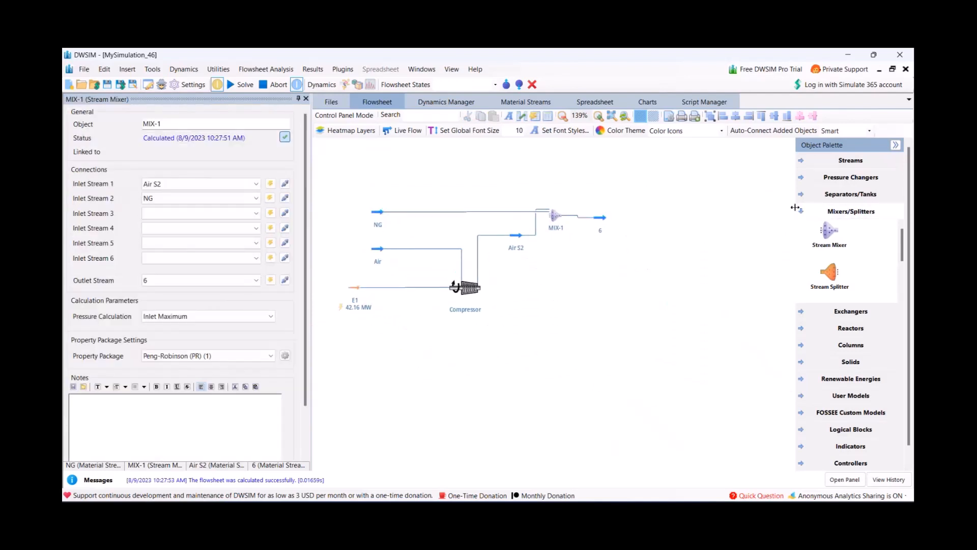
click(814, 210)
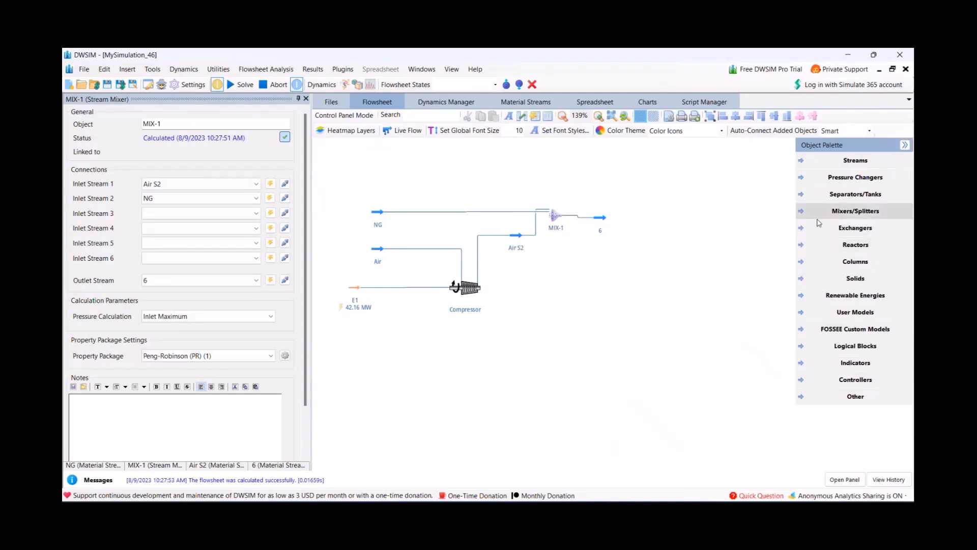
click(825, 245)
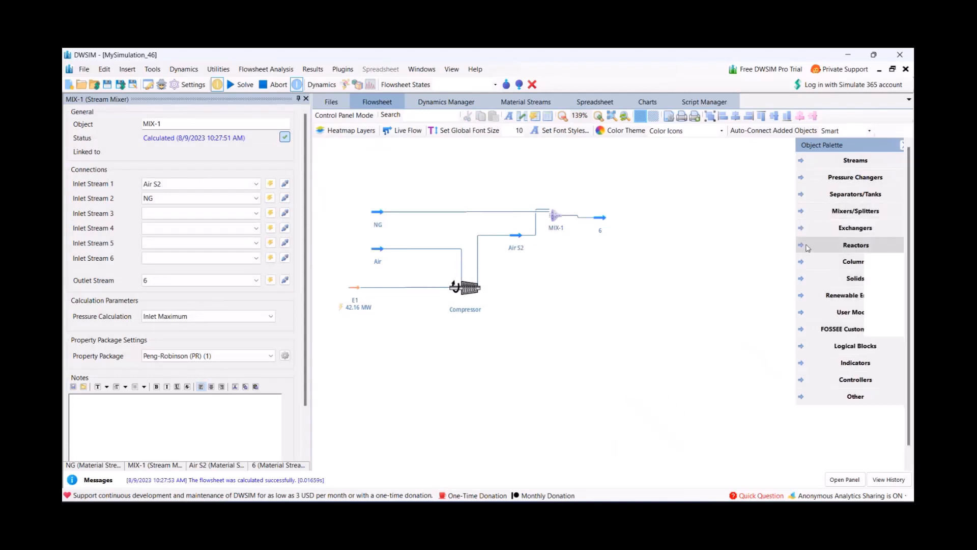
scroll(838, 314, down, 2)
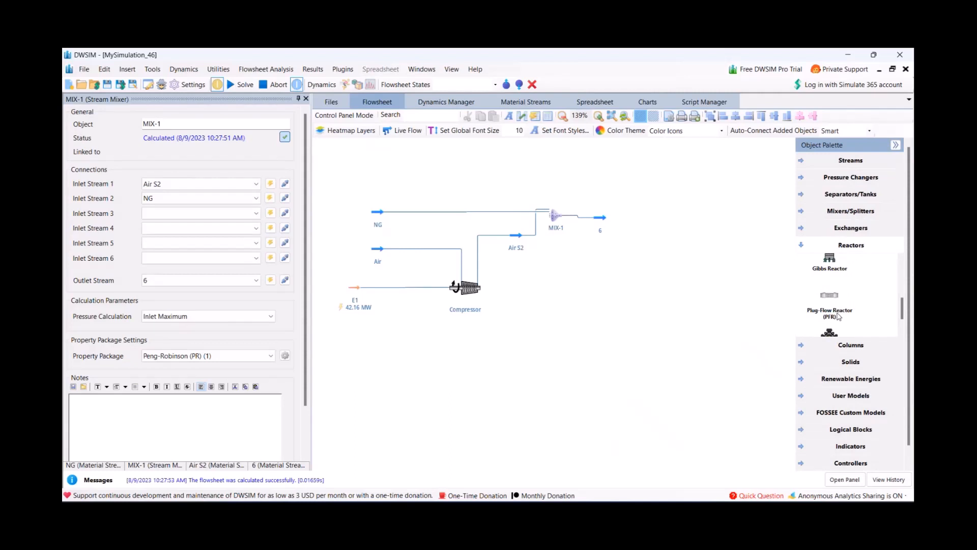
drag(831, 272, 605, 211)
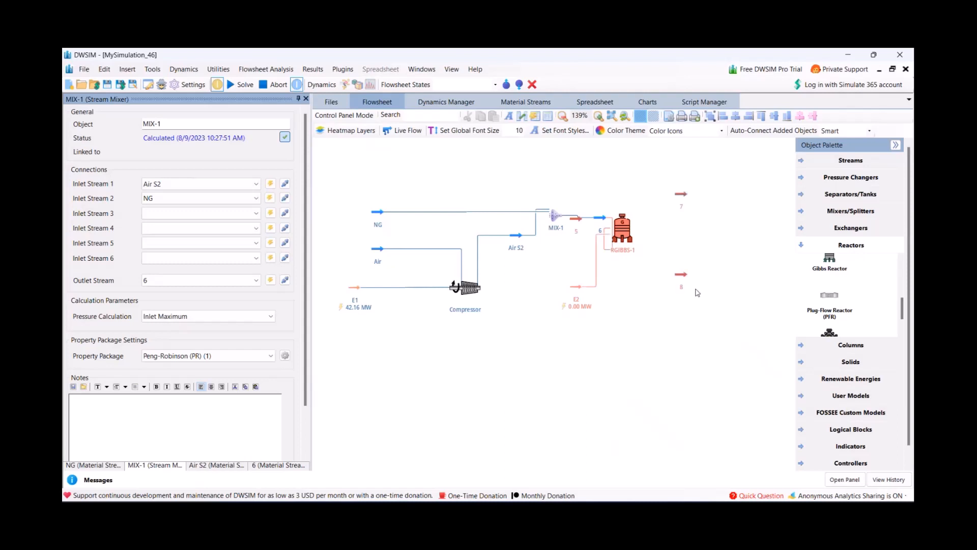
Feed the Gibbs reactor from stream 6, and reposition streams 6 and 8 around it
click(622, 232)
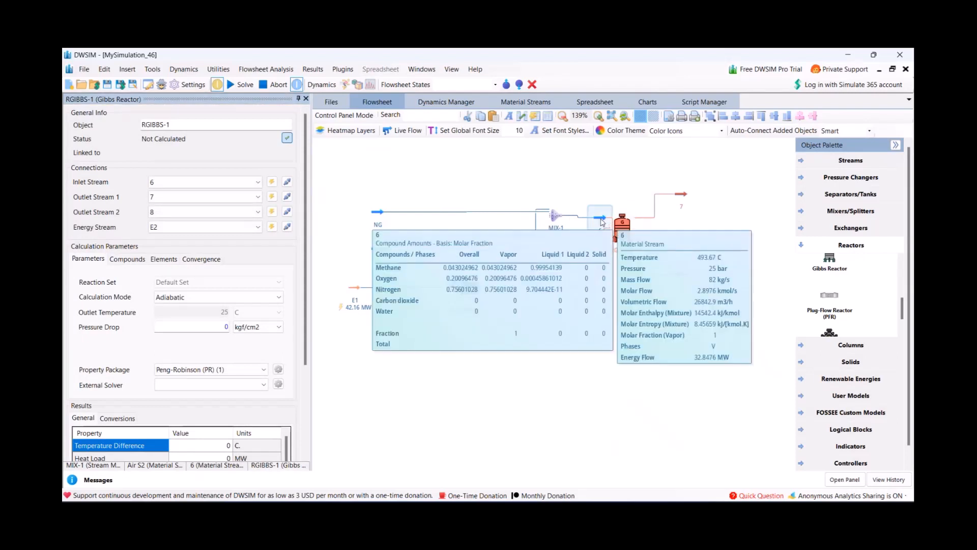
click(582, 202)
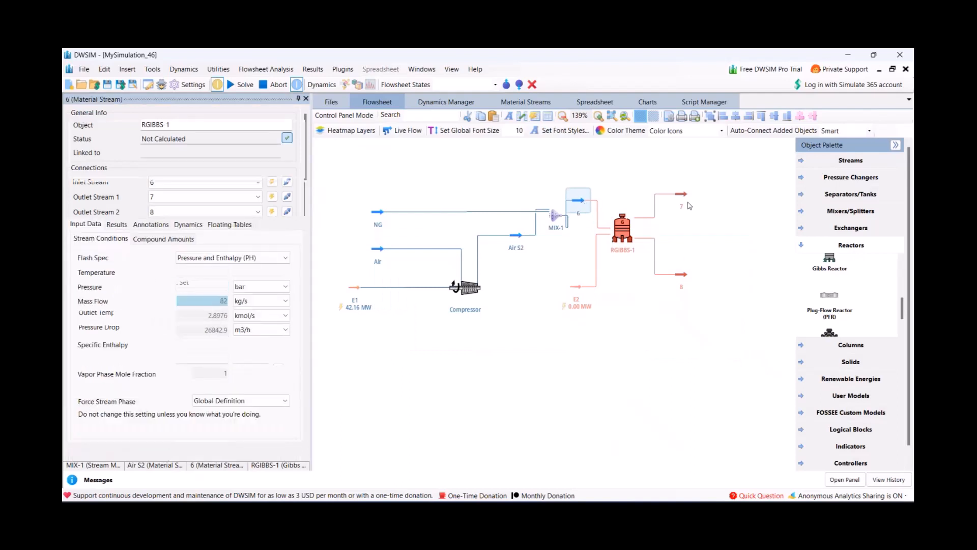
drag(685, 278, 660, 265)
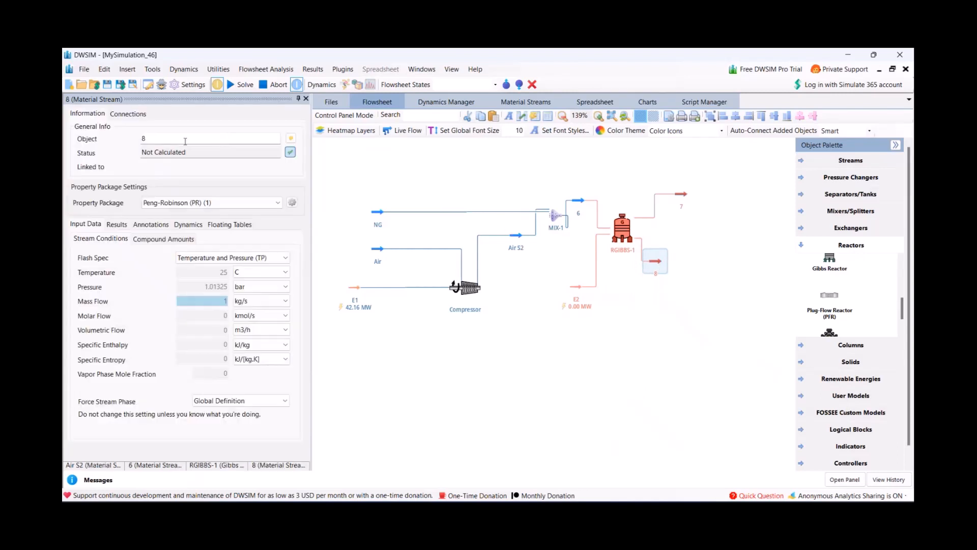
Rename the reactor's second outlet stream 8 as Dummy
double_click(185, 141)
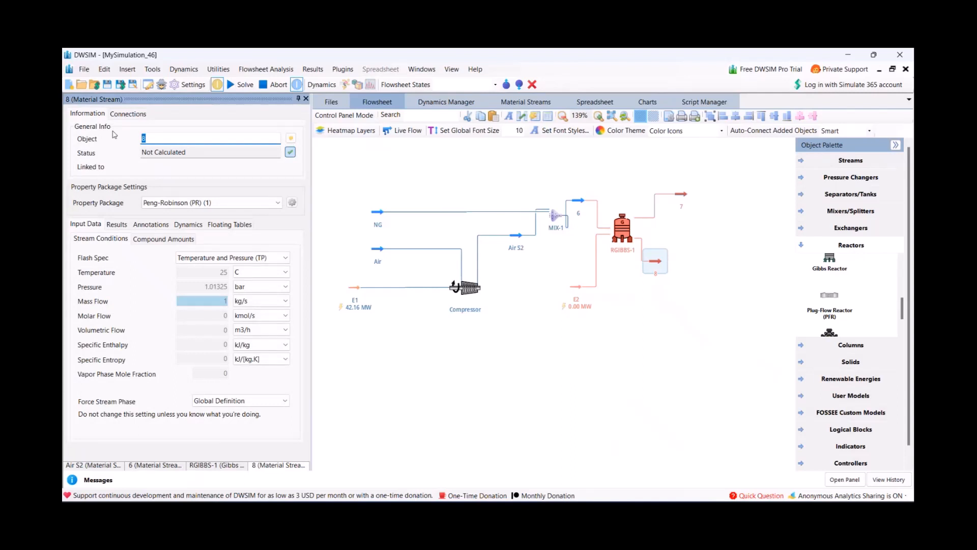
text(Dummy)
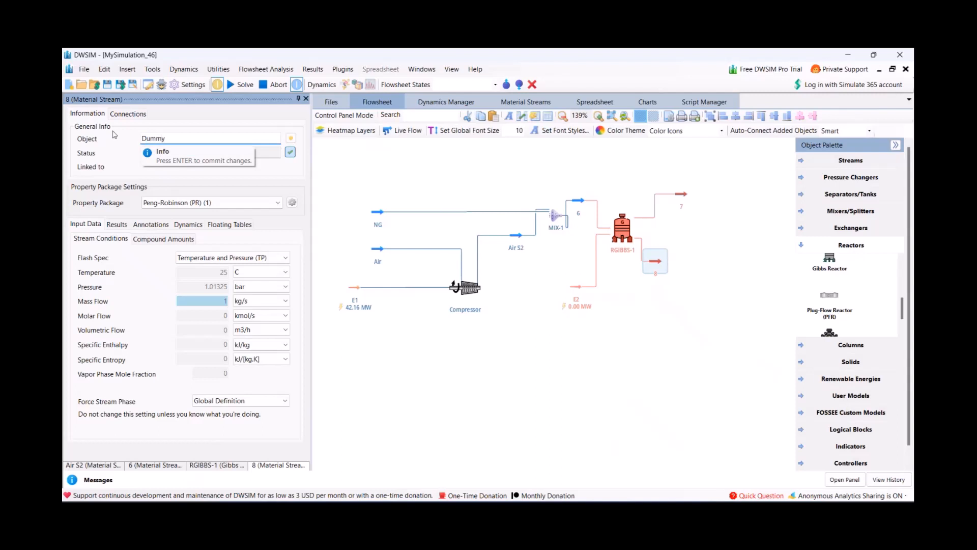
key(Return)
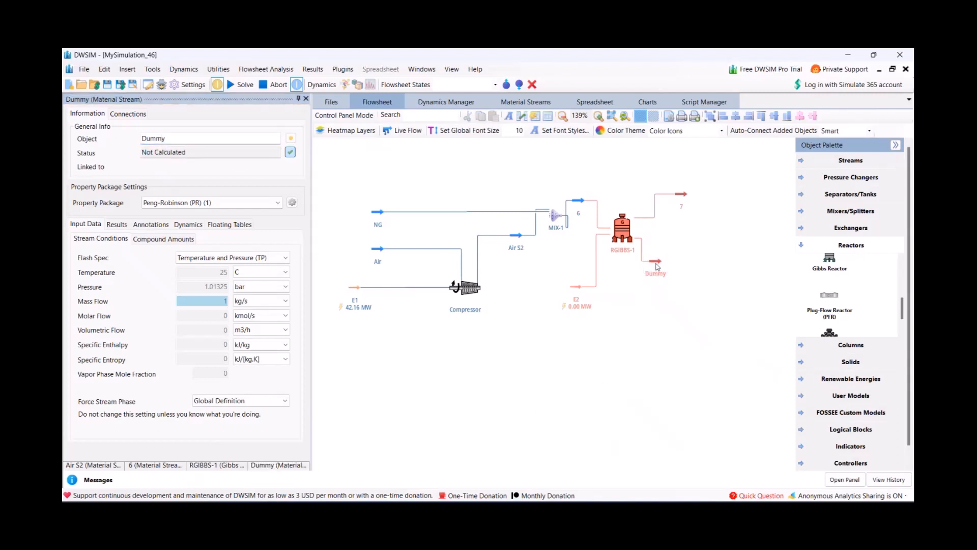
Include methane, oxygen, nitrogen, carbon dioxide and water as the reacting compounds of the Gibbs reactor
click(626, 233)
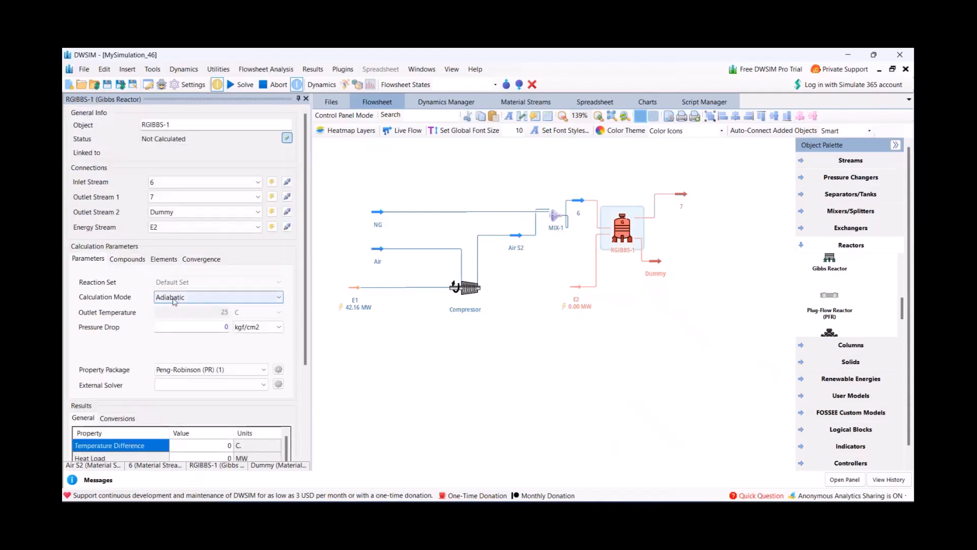
scroll(190, 336, down, 1)
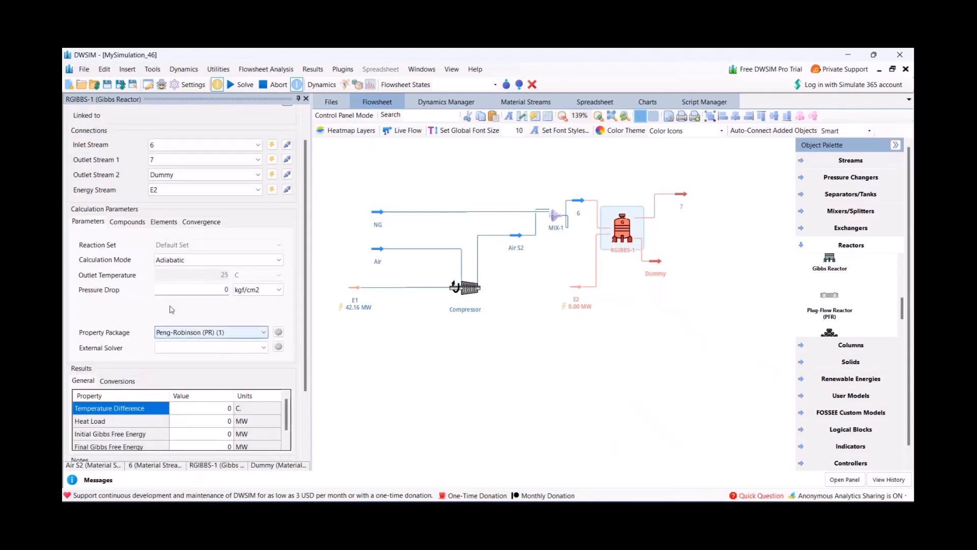
click(128, 225)
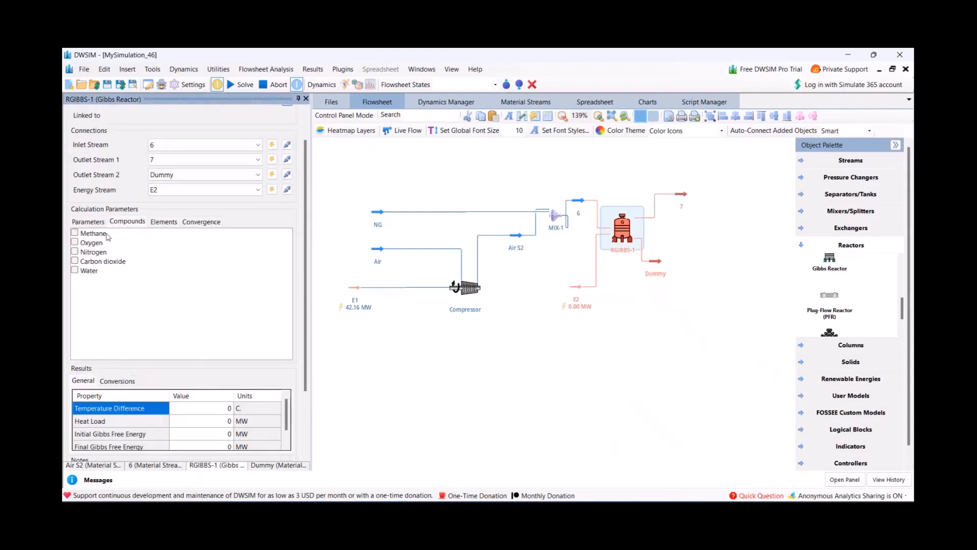
click(75, 233)
click(77, 243)
click(76, 252)
click(77, 261)
click(75, 271)
Review the Gibbs reactor's element matrix and solve the flowsheet
click(162, 222)
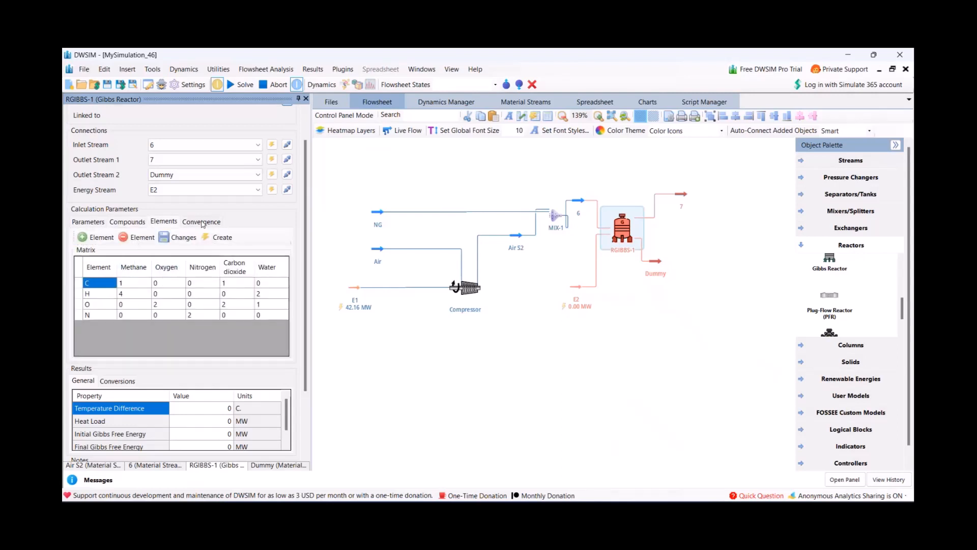
click(234, 85)
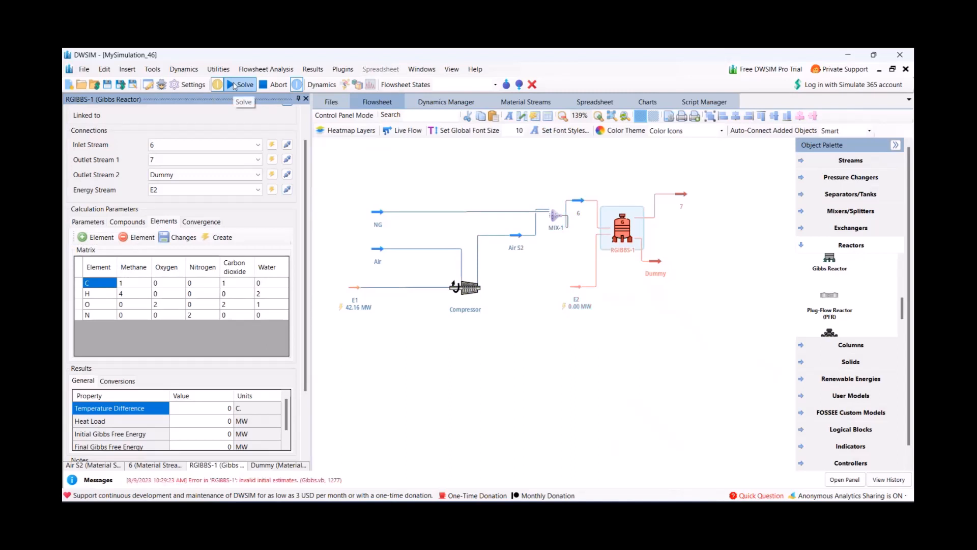
click(91, 222)
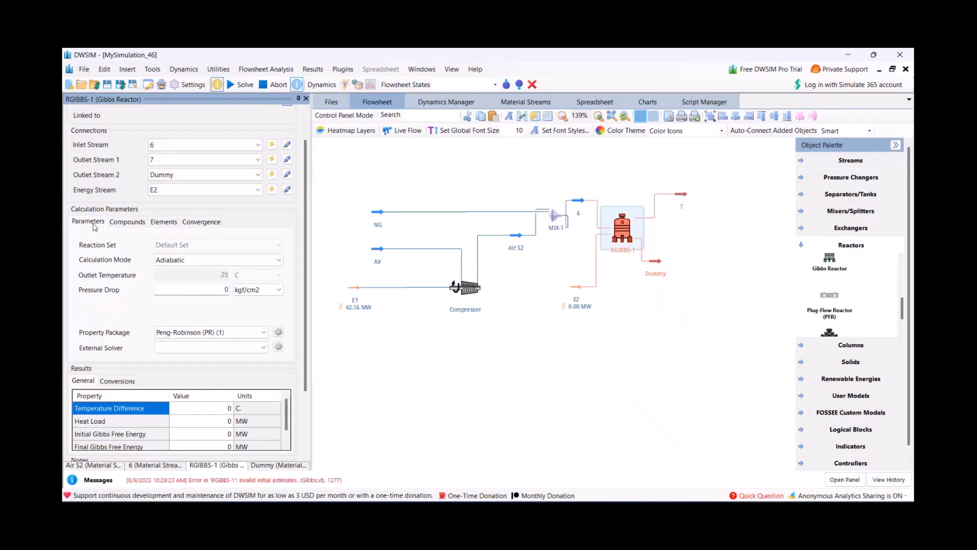
Move mixer MIX-1 up to line up with stream 6
click(618, 229)
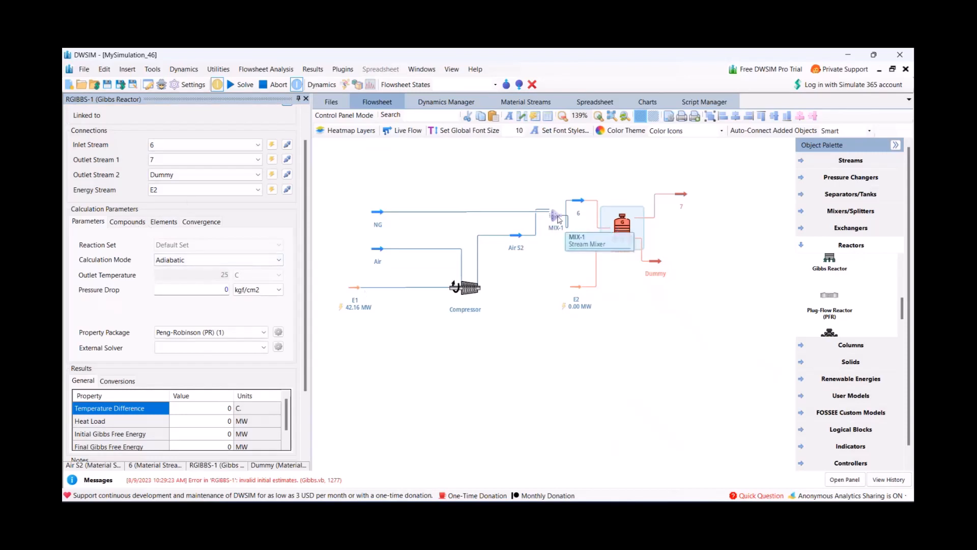
drag(559, 218, 552, 207)
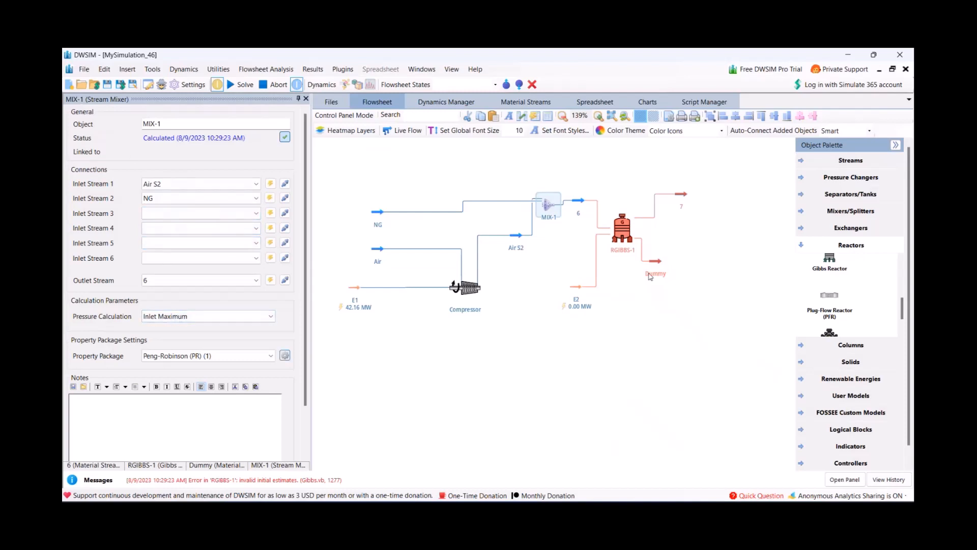
Review the Gibbs reactor's reacting compounds, element matrix, convergence settings and calculation parameters
click(623, 232)
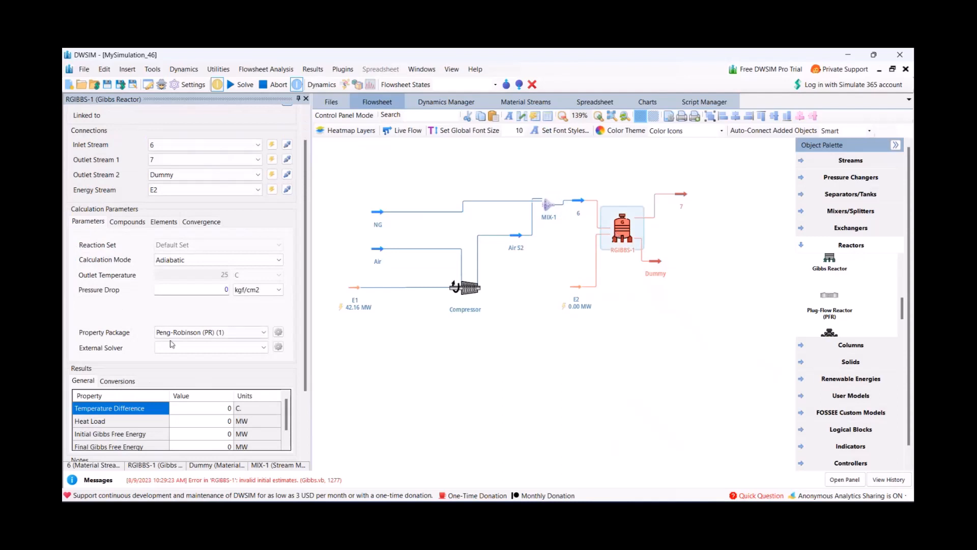
click(134, 223)
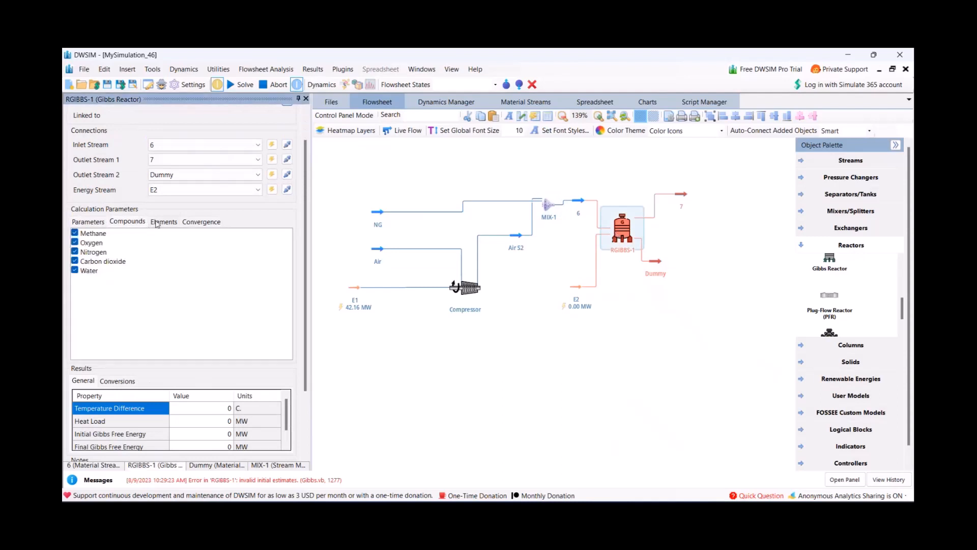
click(157, 222)
scroll(181, 293, down, 2)
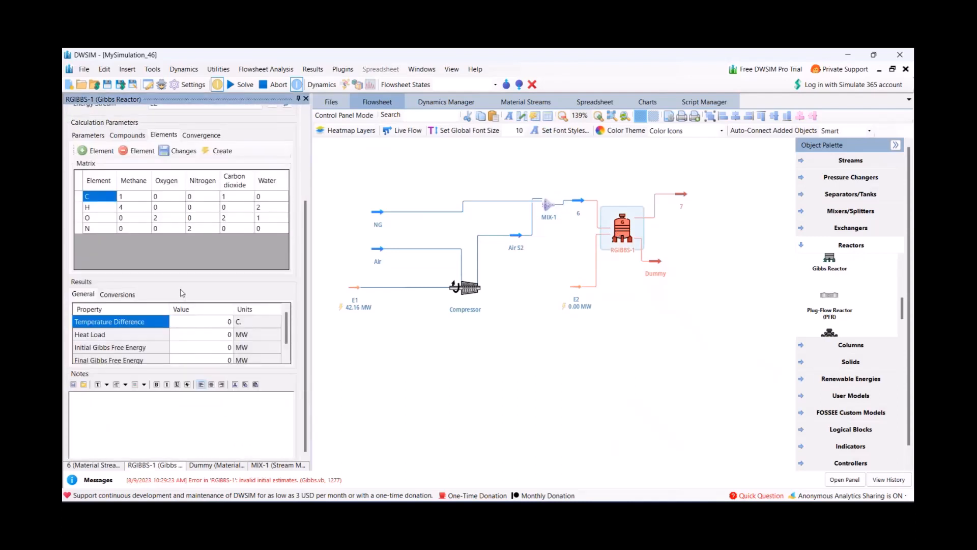
scroll(182, 293, up, 2)
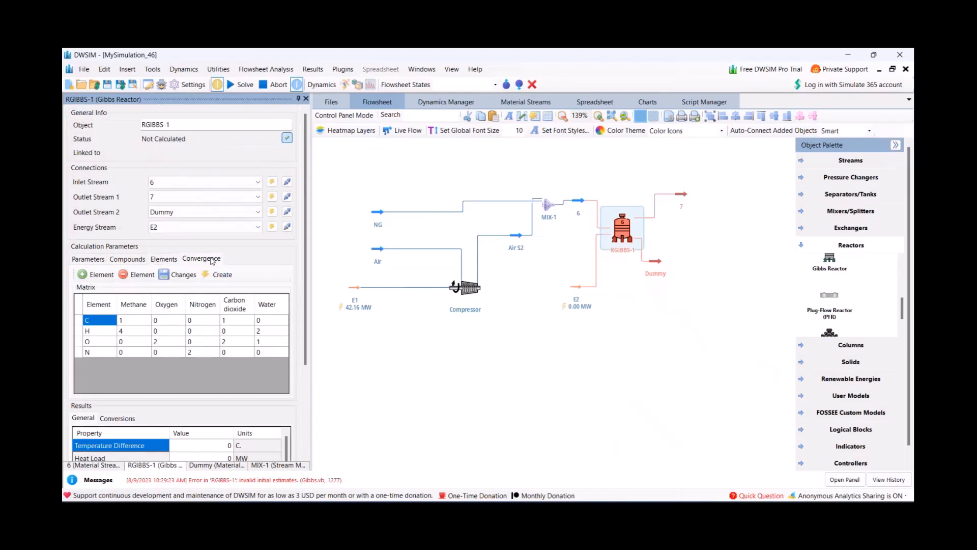
click(211, 259)
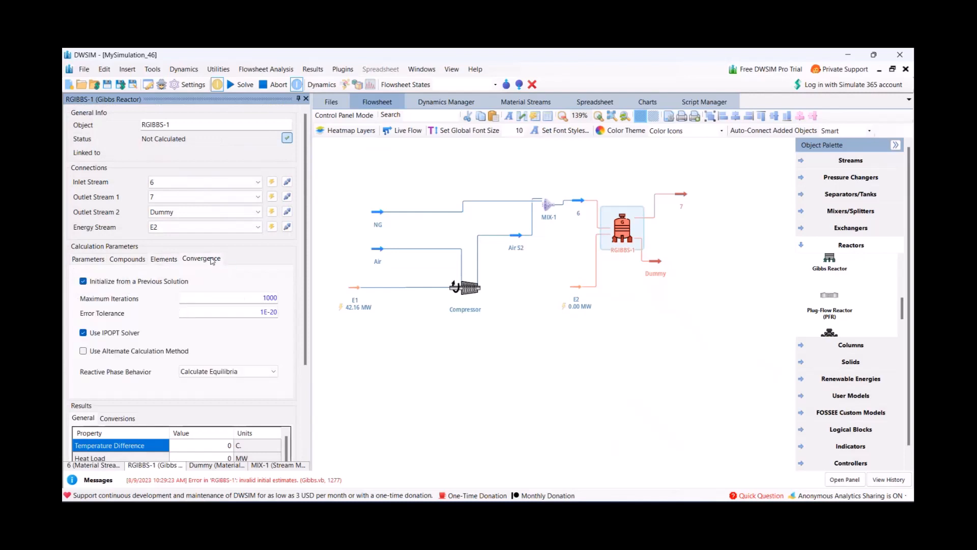
click(87, 259)
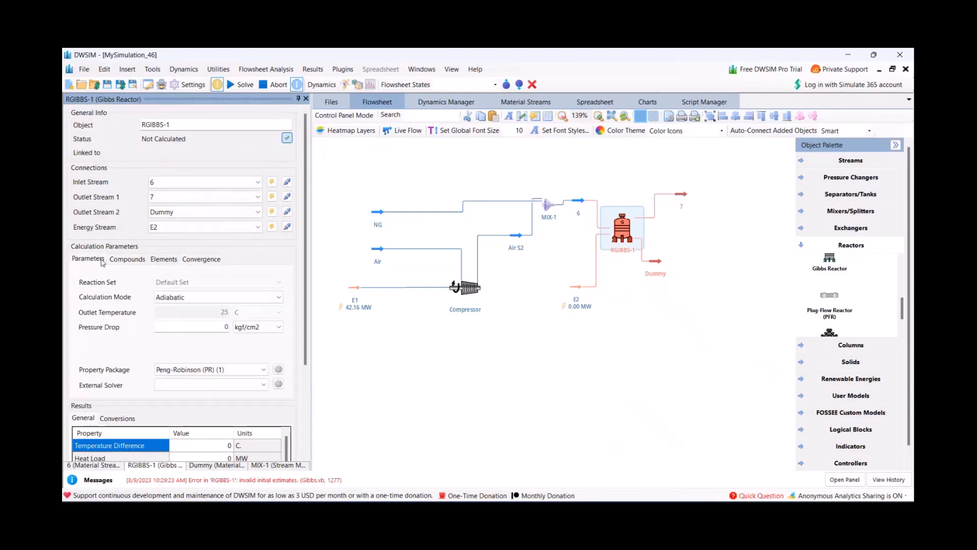
scroll(188, 306, down, 2)
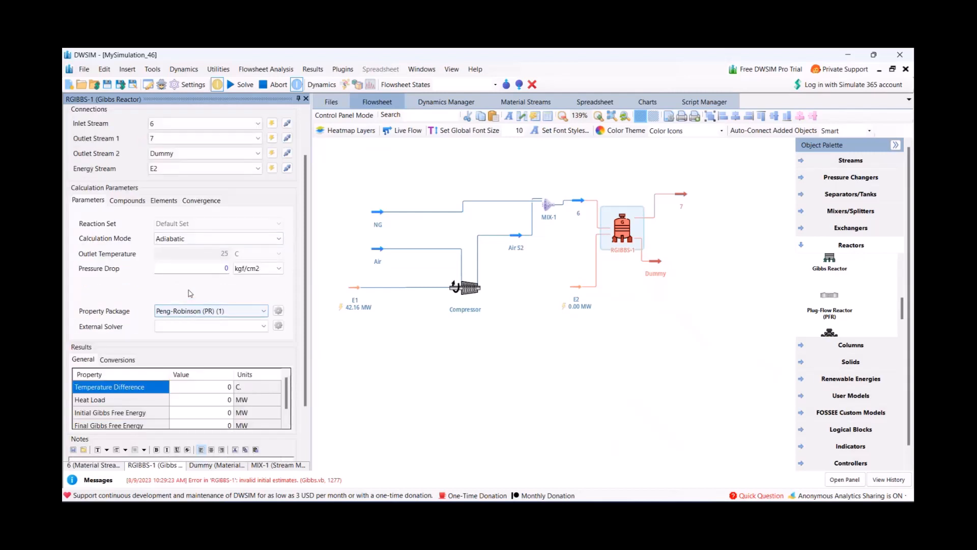
Check the energy flow of energy stream E2 and solve the flowsheet again
click(579, 288)
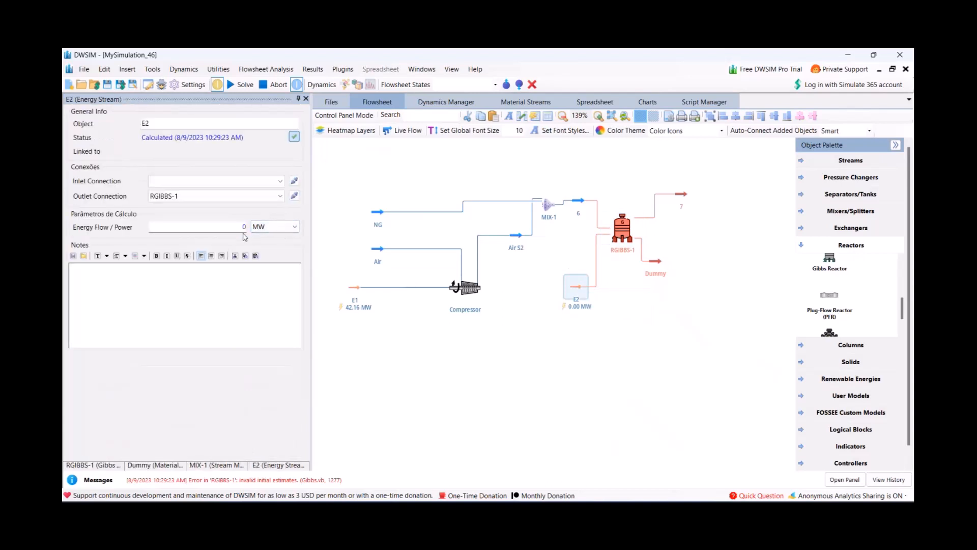
click(231, 86)
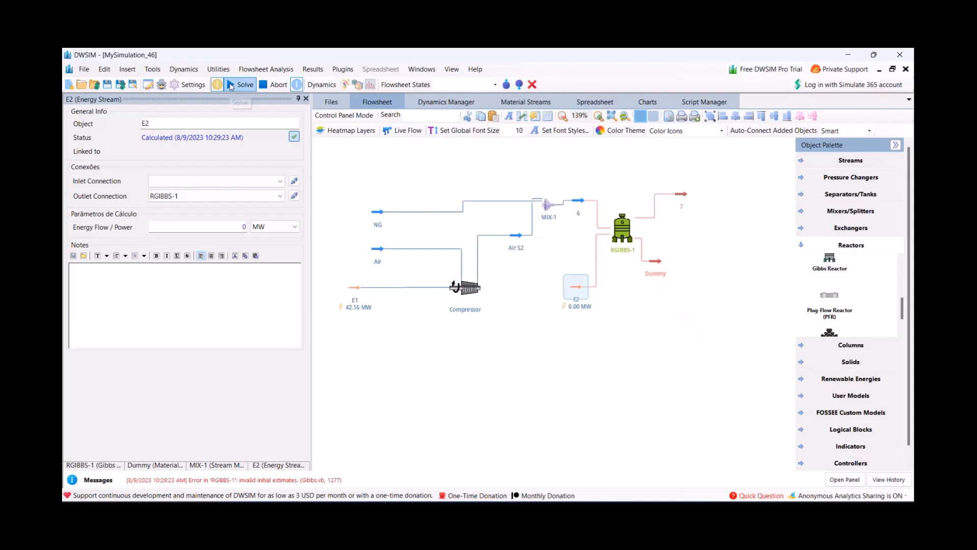
Set the Gibbs reactor's calculation mode to Define Outlet Temperature with an outlet temperature of 1200 C
click(627, 232)
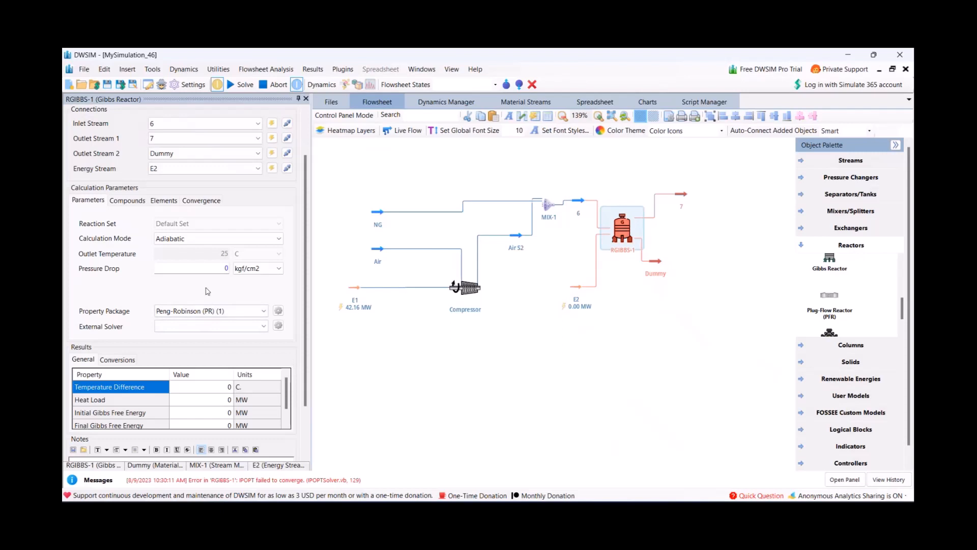
click(182, 240)
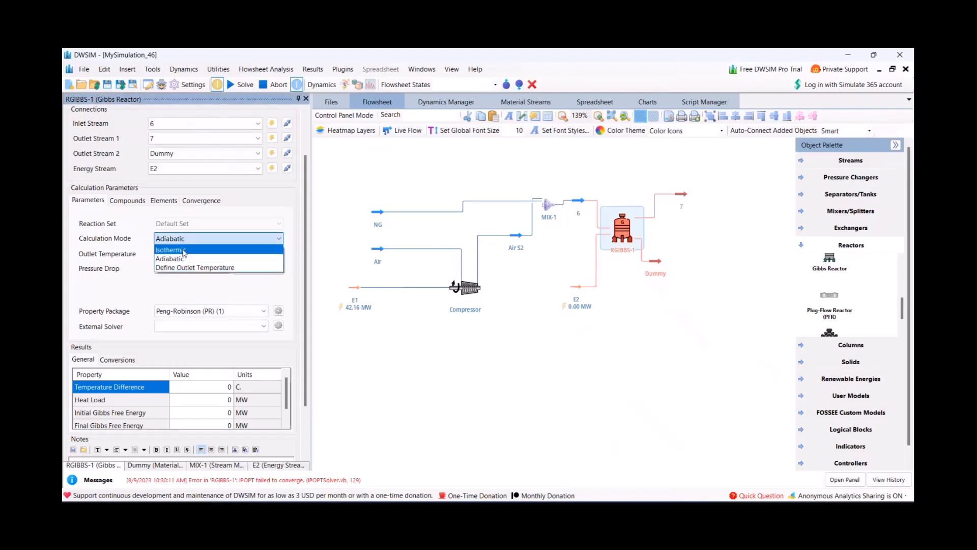
click(185, 268)
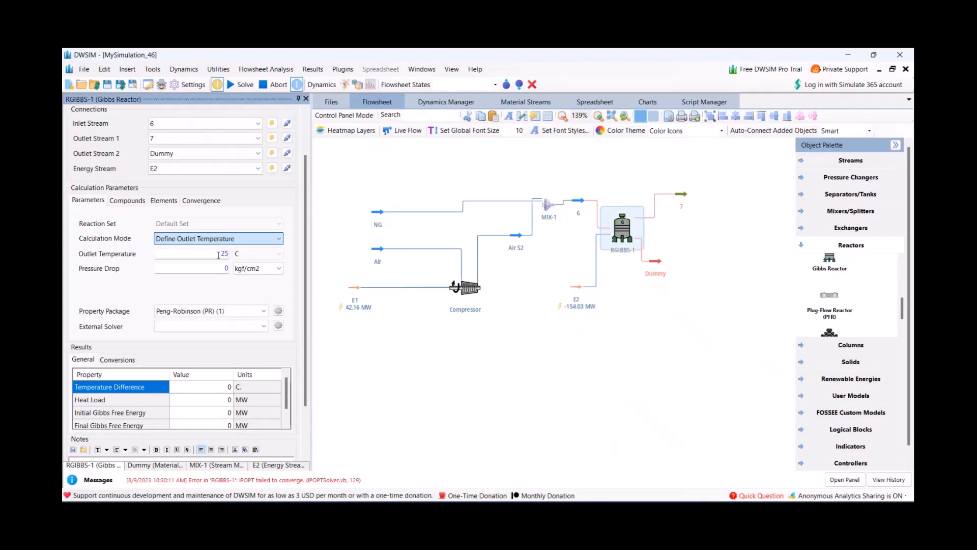
drag(219, 255, 232, 256)
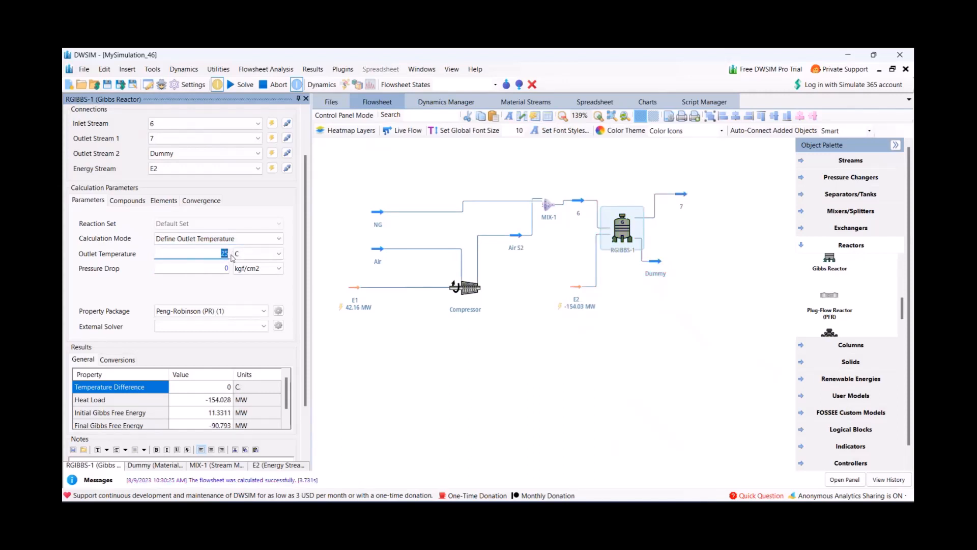
text(1200)
key(Return)
click(488, 407)
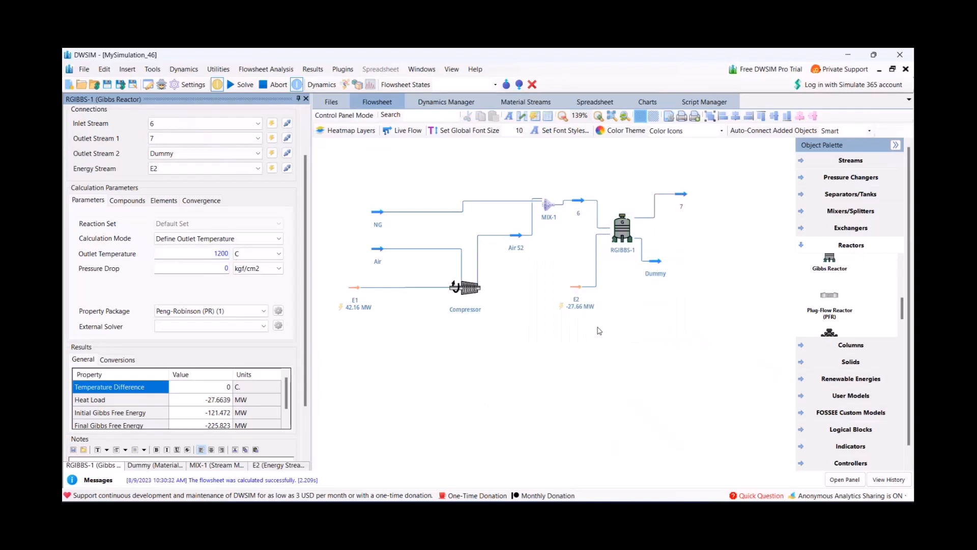
Move energy stream E2 slightly up and switch the Gibbs reactor's calculation mode to Adiabatic
drag(576, 287, 567, 270)
click(629, 225)
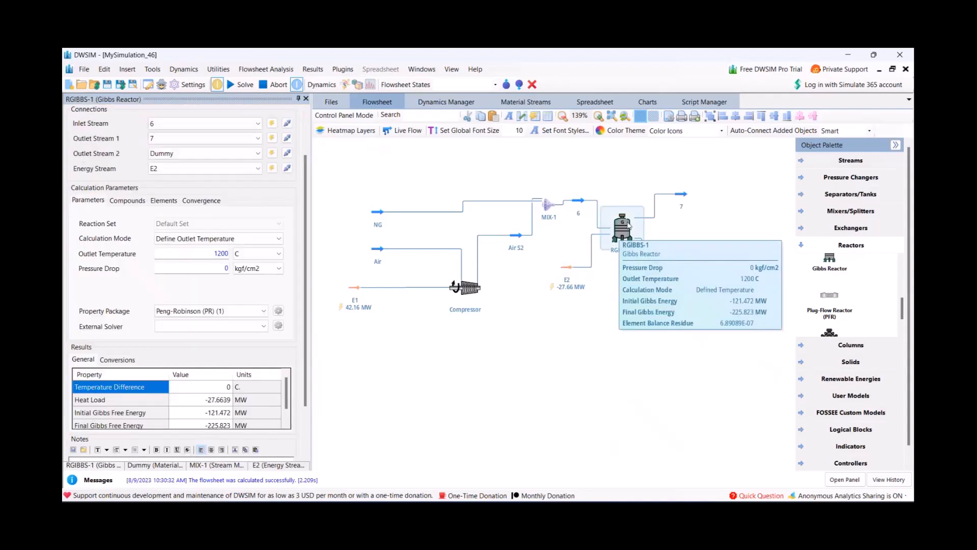
click(216, 239)
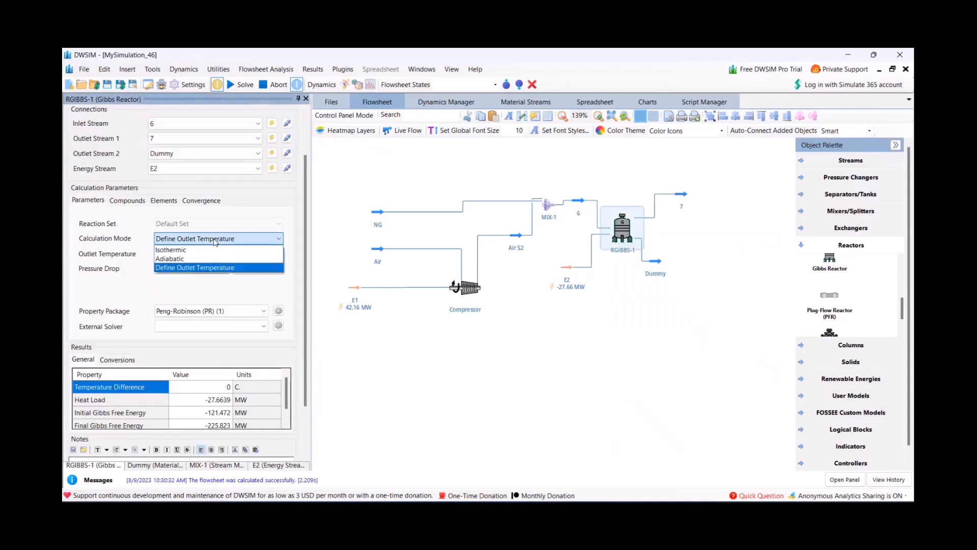
click(182, 261)
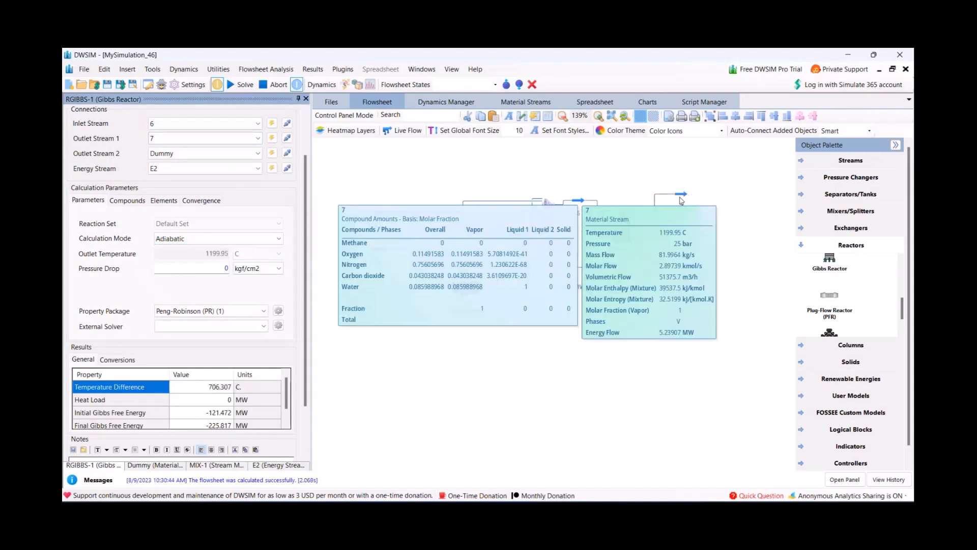
Set the energy flow of the reactor's energy stream E2 to 0 MW
click(567, 267)
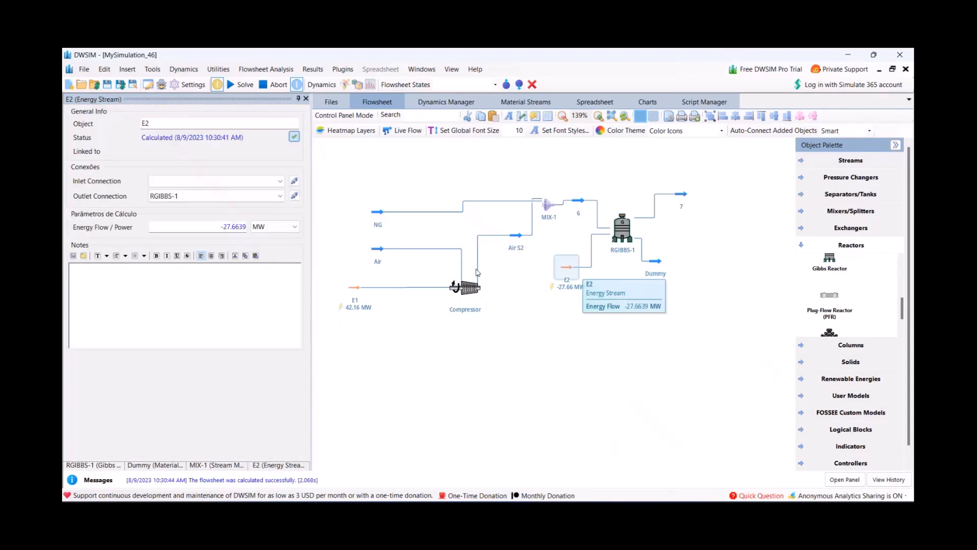
double_click(213, 227)
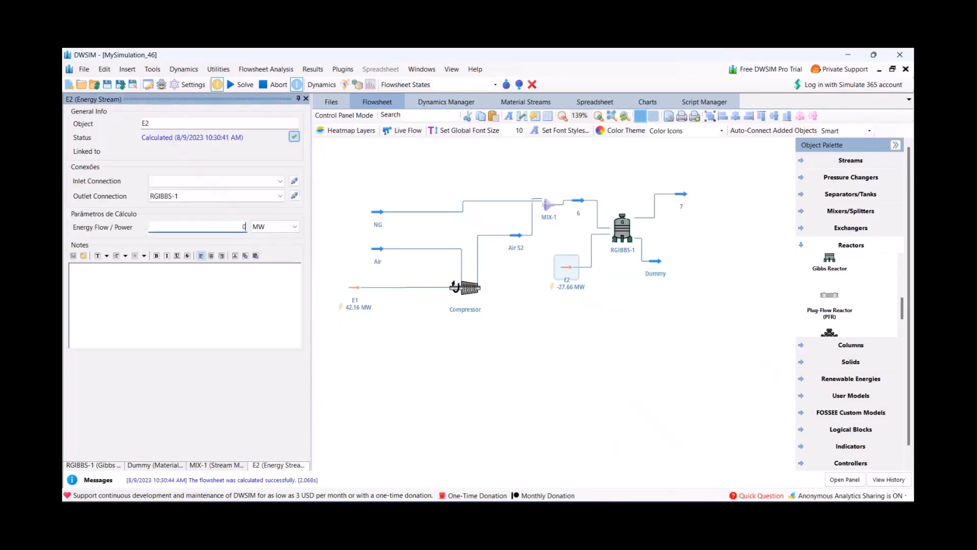
text(0)
key(Return)
click(656, 385)
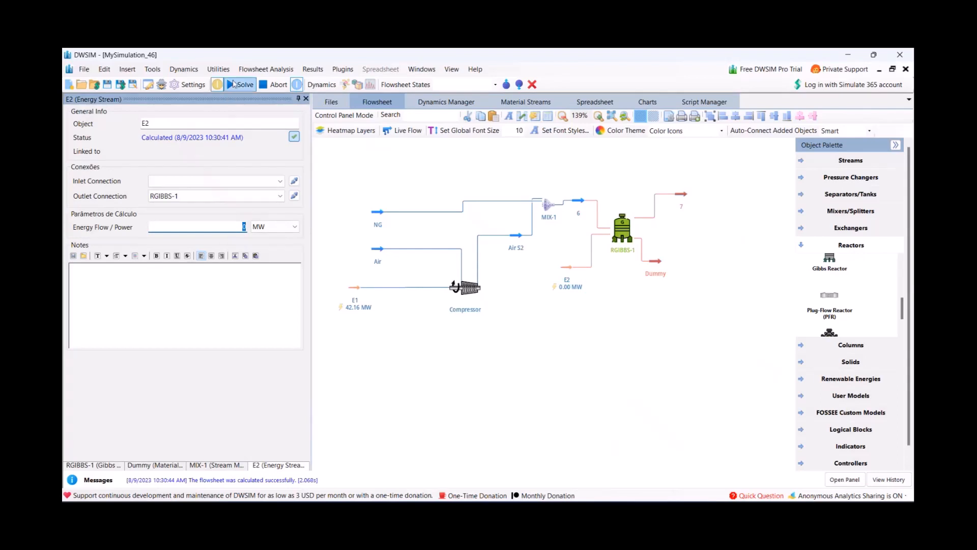
Check the conditions of the air, NG and mixed reactor feed streams and request a flowsheet solve
mouse_move(380, 249)
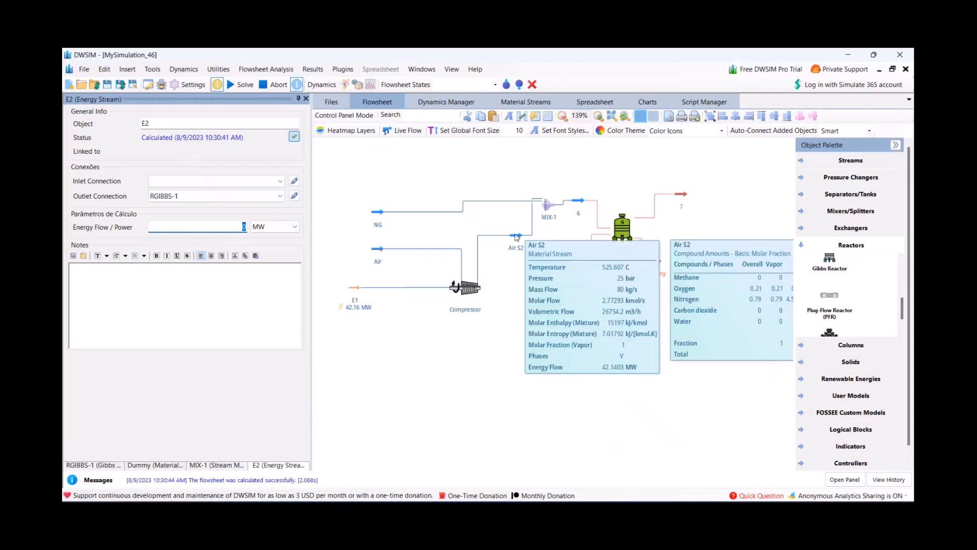
mouse_move(585, 204)
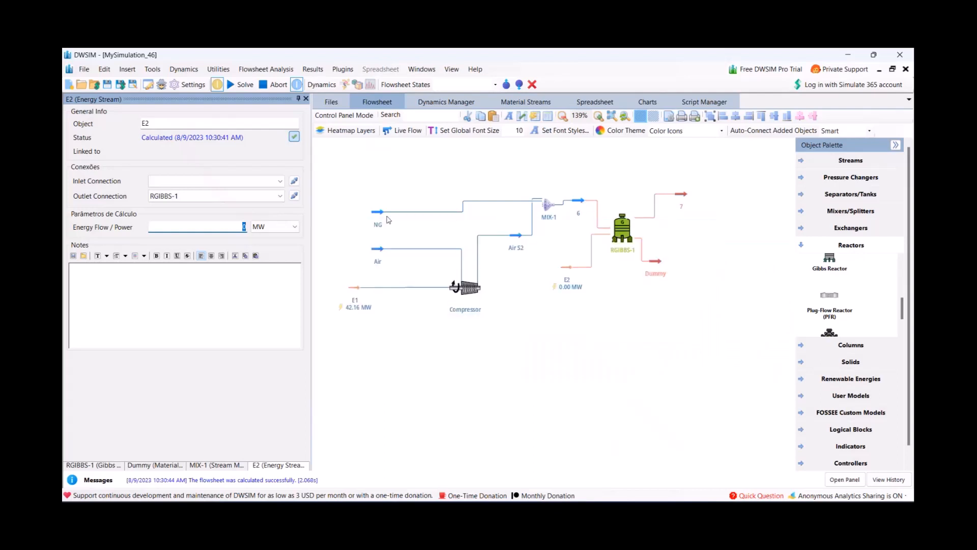
mouse_move(374, 217)
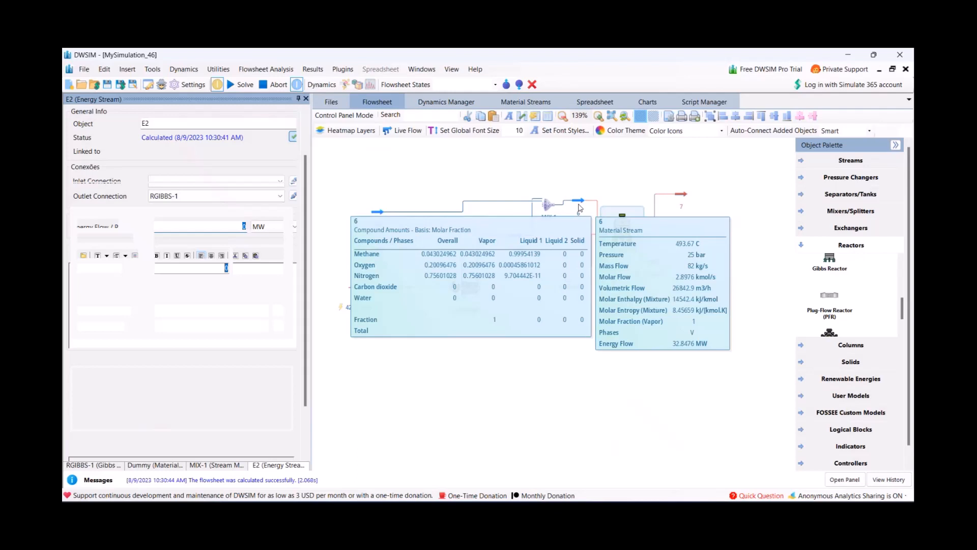
click(236, 87)
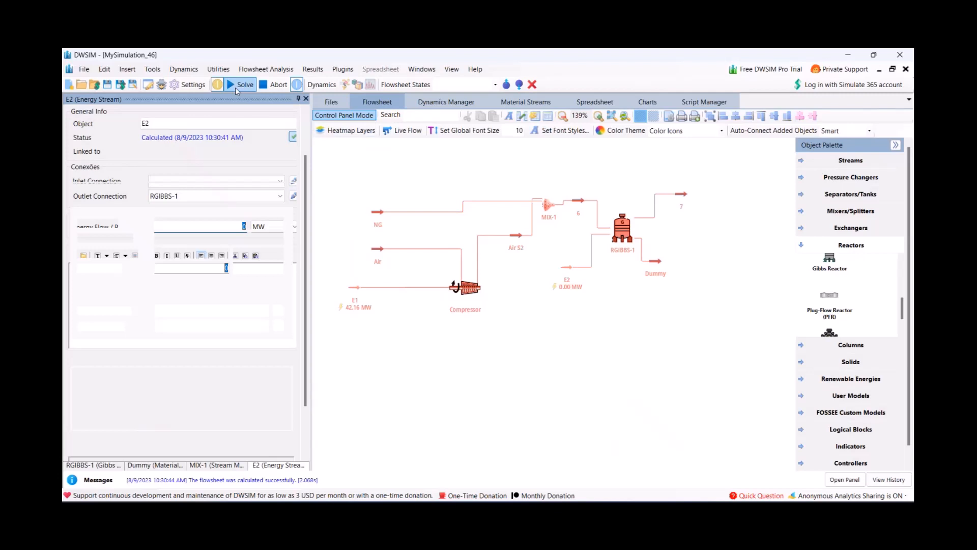
Check the compressor and the adiabatic Gibbs reactor, and solve the whole flowsheet again
click(622, 237)
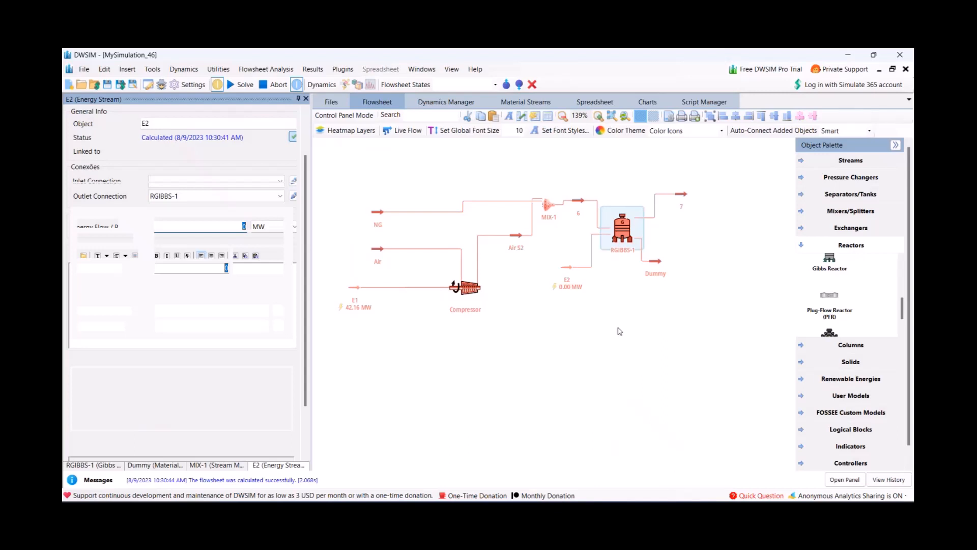
scroll(619, 331, down, 1)
scroll(620, 331, up, 1)
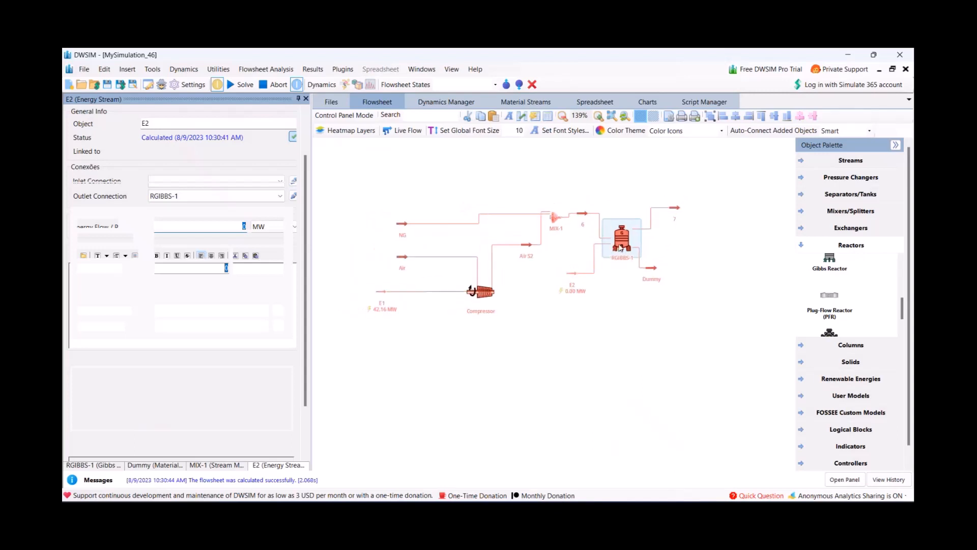
click(484, 299)
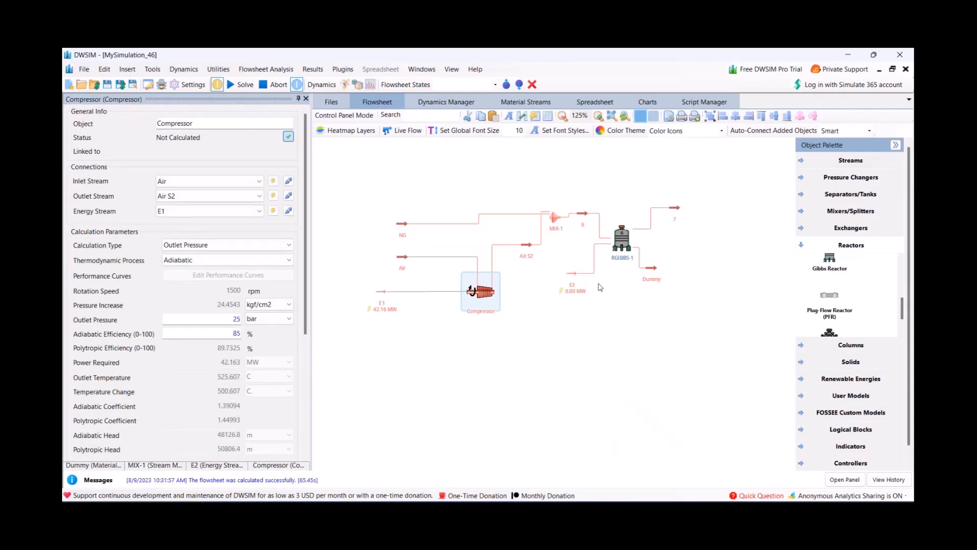
click(628, 244)
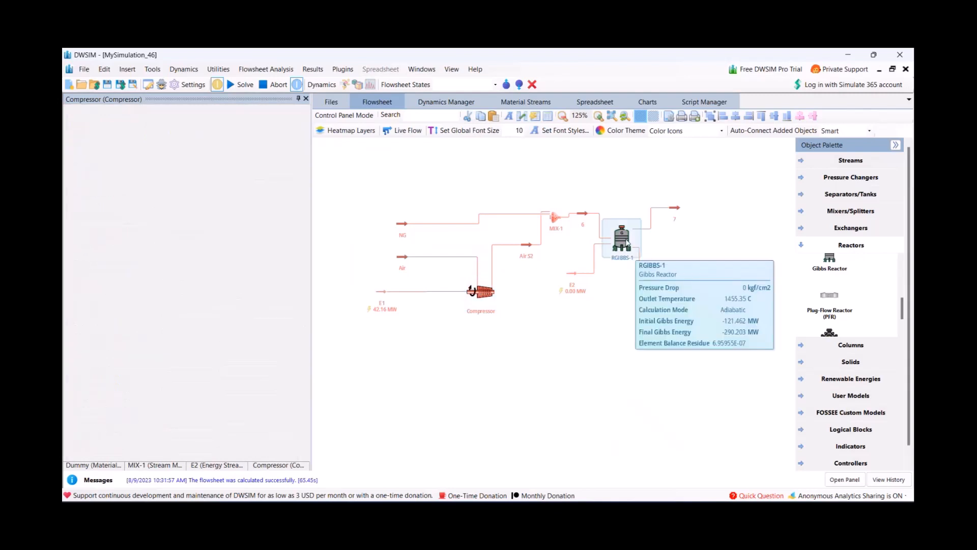
click(571, 351)
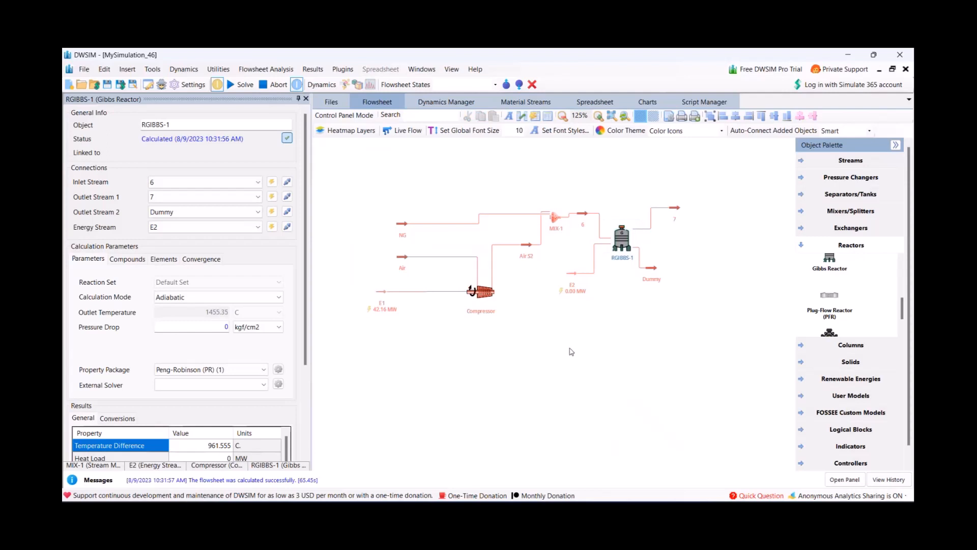
click(237, 85)
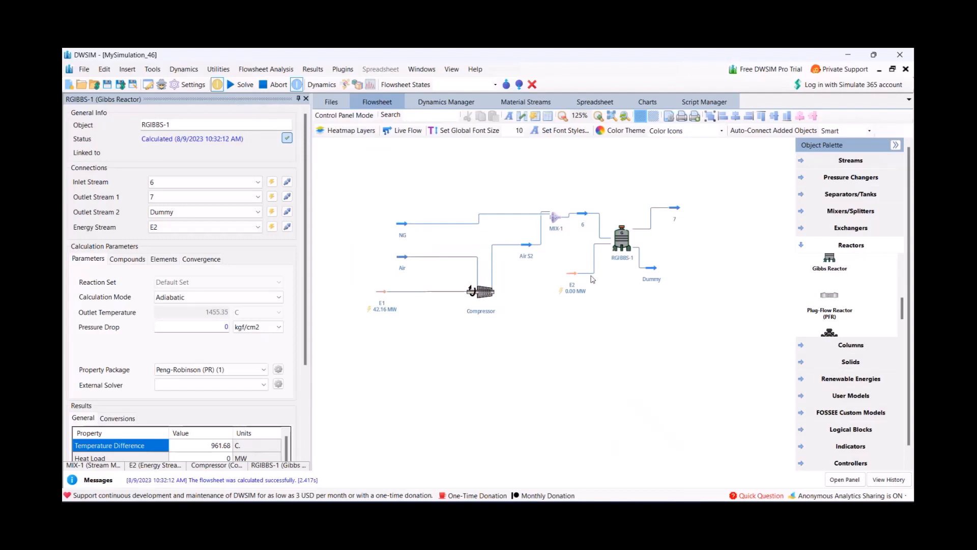
Examine the conditions and composition of outlet stream 7, the E2 energy flow and the Gibbs reactor results
mouse_move(677, 213)
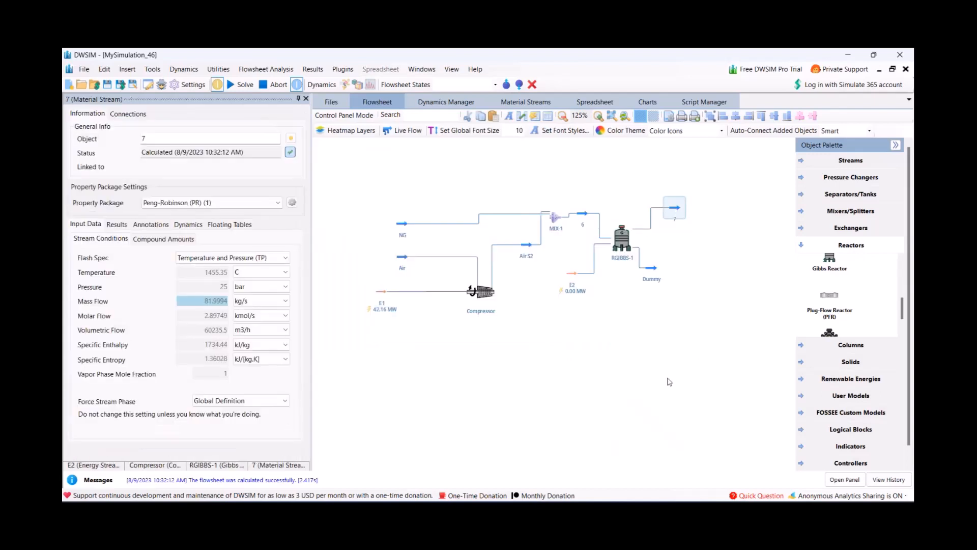
mouse_move(575, 275)
mouse_move(676, 212)
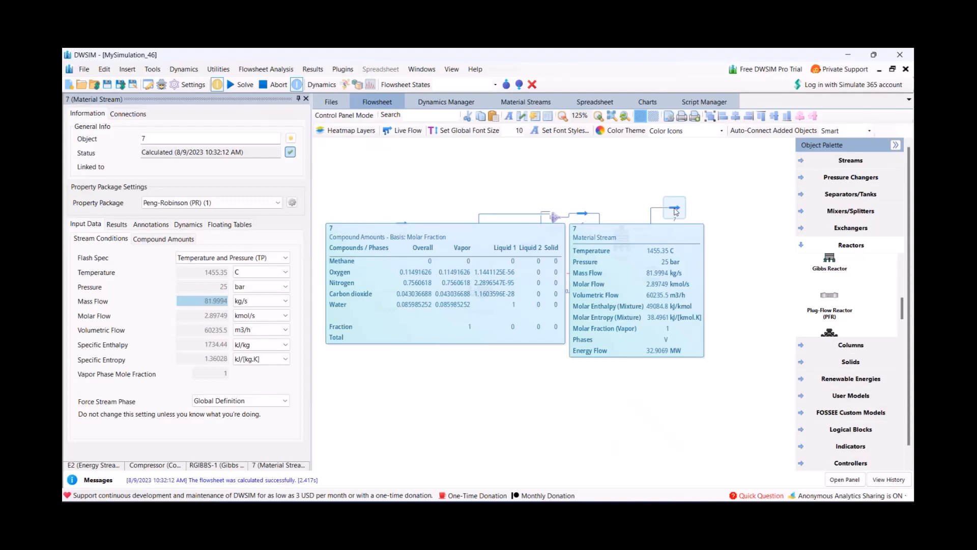
mouse_move(619, 248)
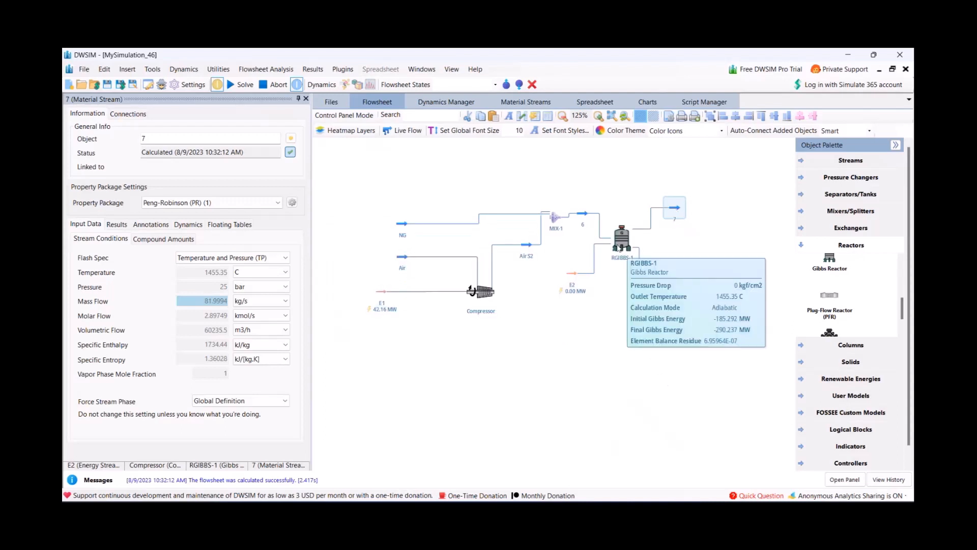
Add an Expander (Turbine) to the flowsheet below the Gibbs reactor's outlet streams, with its outlet and energy streams
click(807, 247)
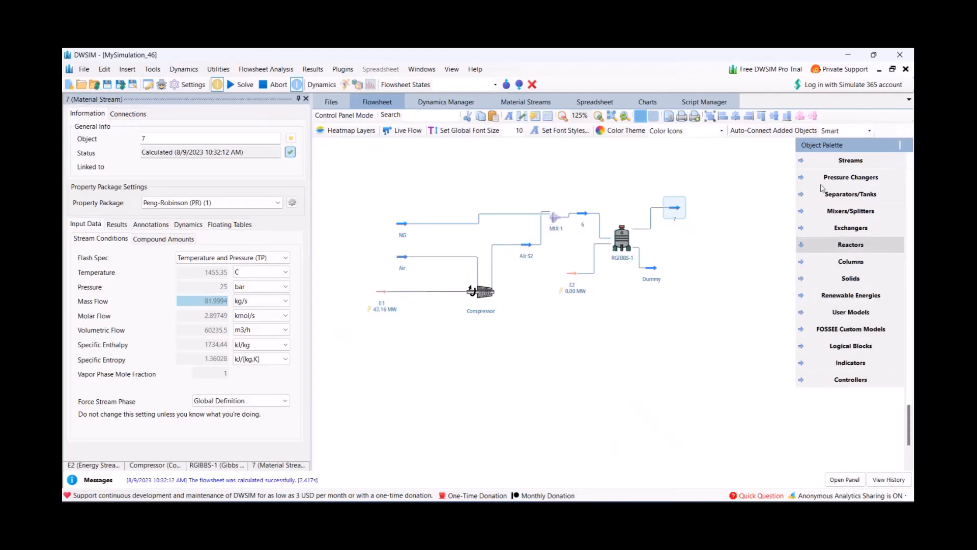
click(812, 176)
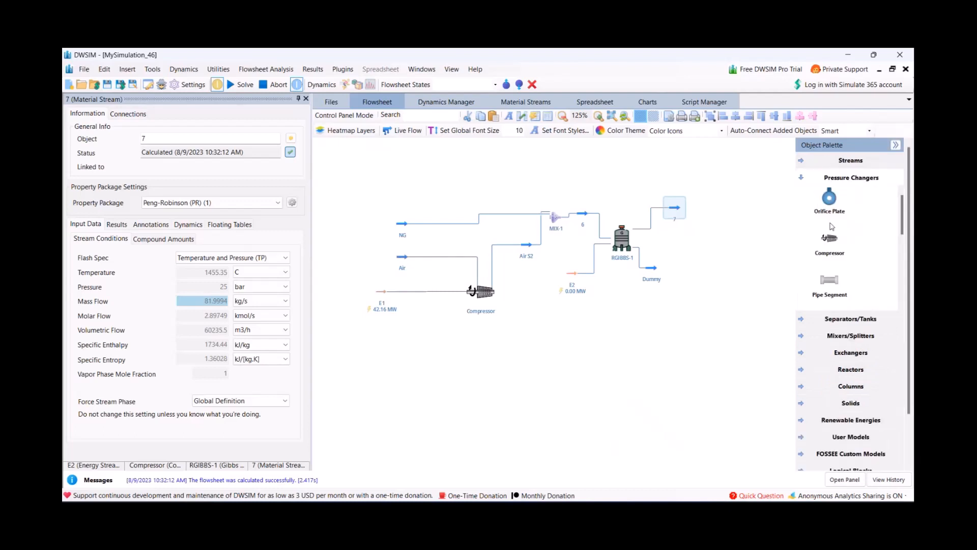
scroll(831, 239, down, 3)
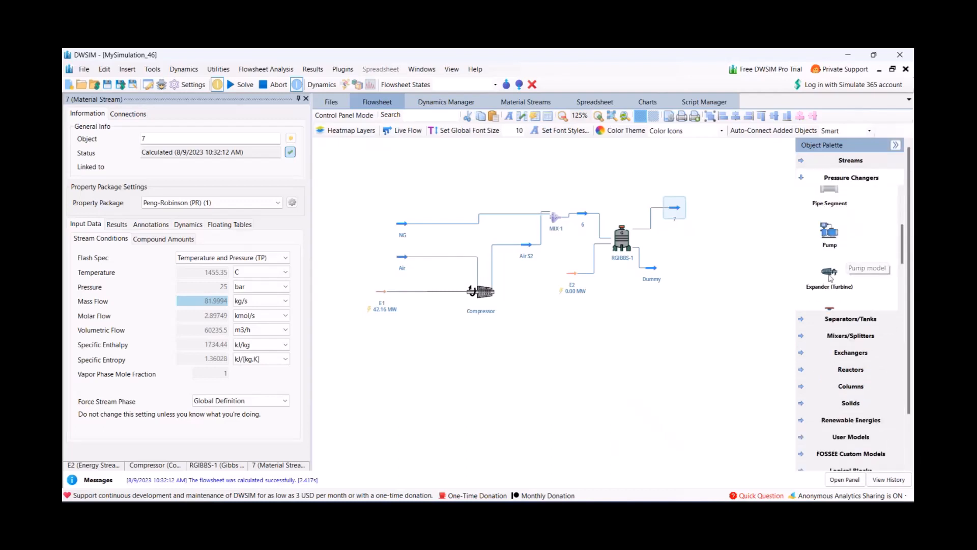
drag(831, 277, 670, 306)
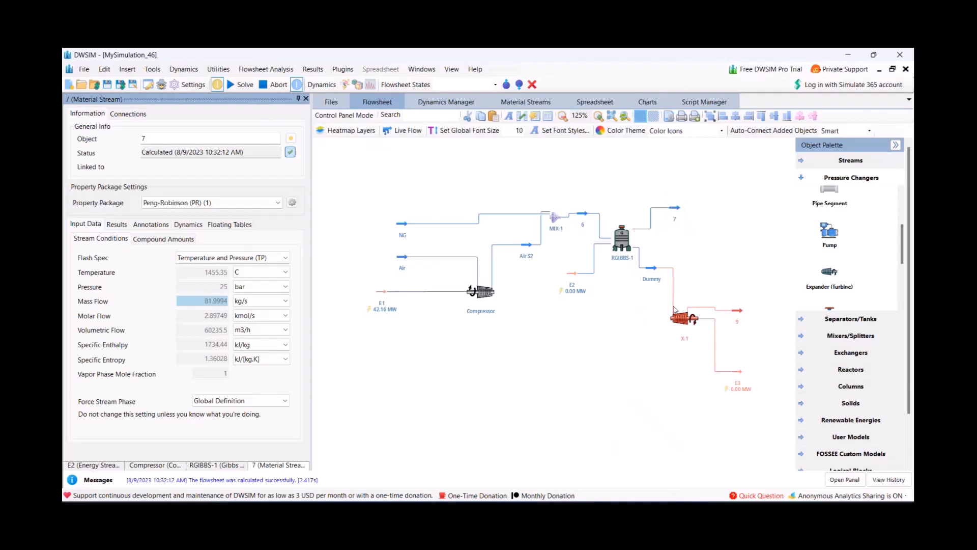
Check the Dummy stream and change the expander's inlet stream to stream 7
click(655, 271)
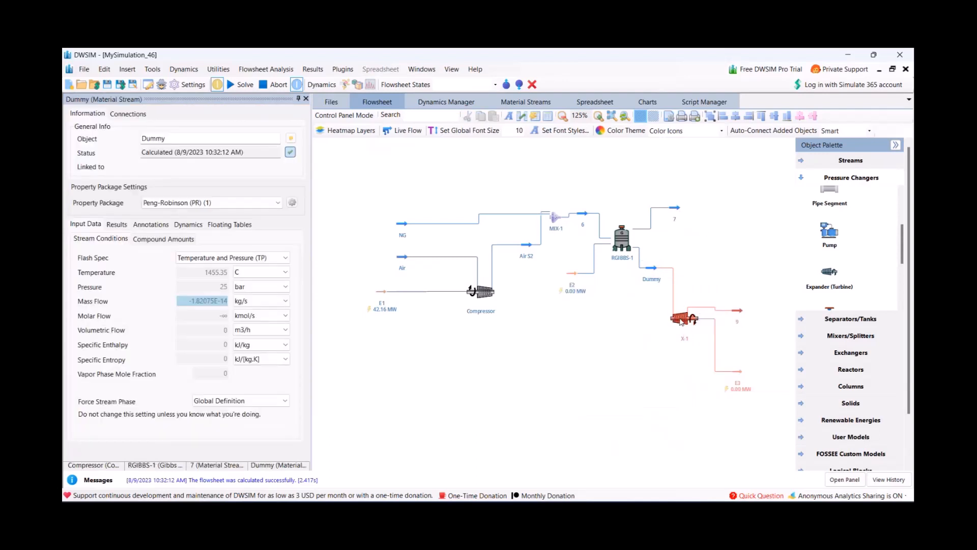
click(680, 322)
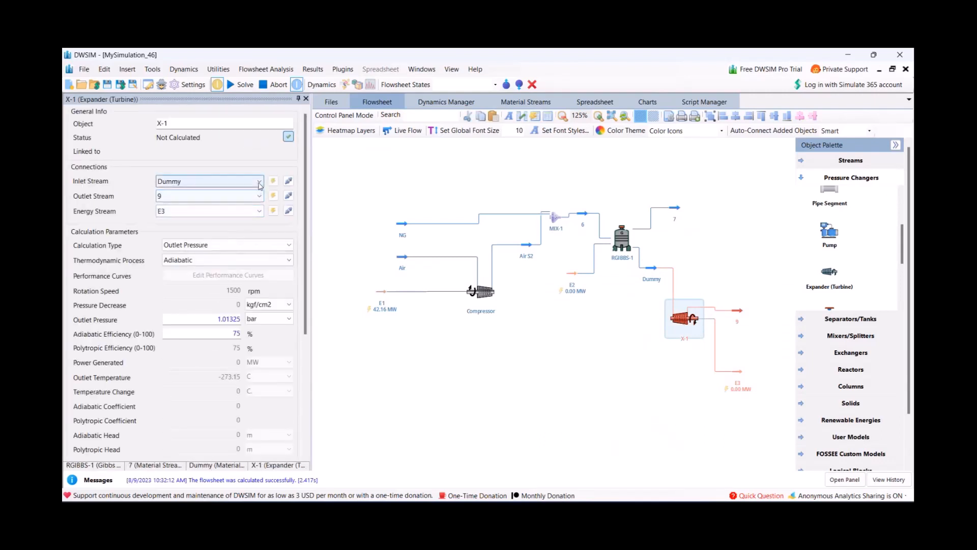
click(259, 181)
click(221, 202)
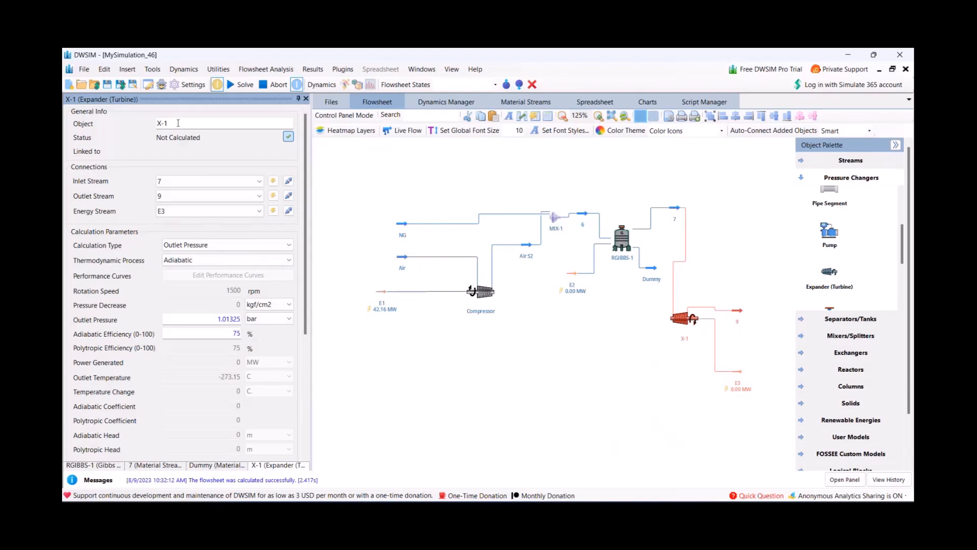
Rename the expander as GT and solve the flowsheet
drag(178, 122, 118, 124)
text(GT)
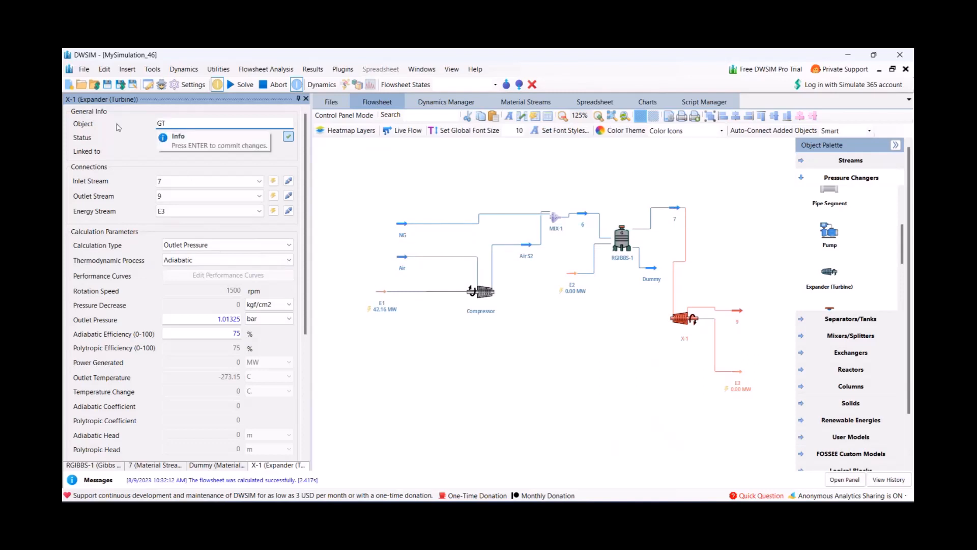
key(Return)
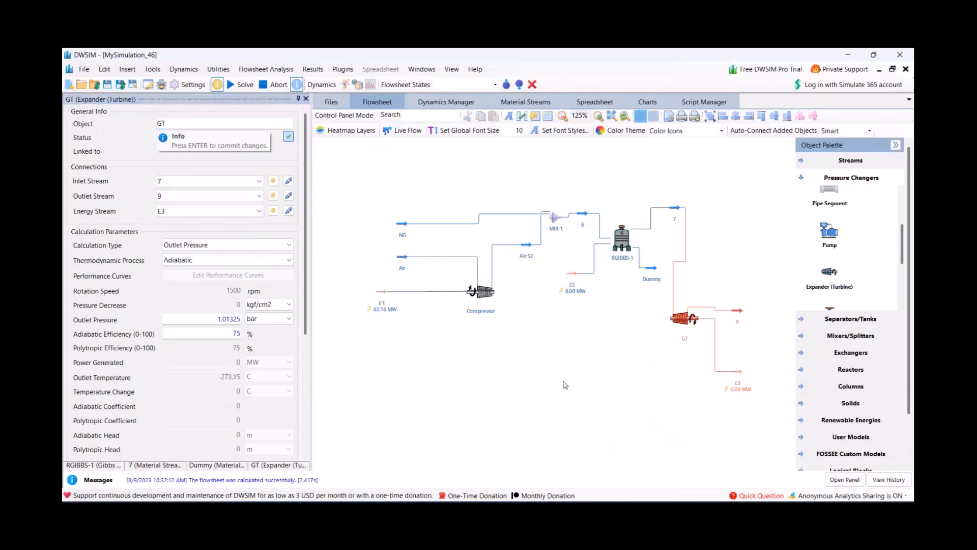
click(243, 87)
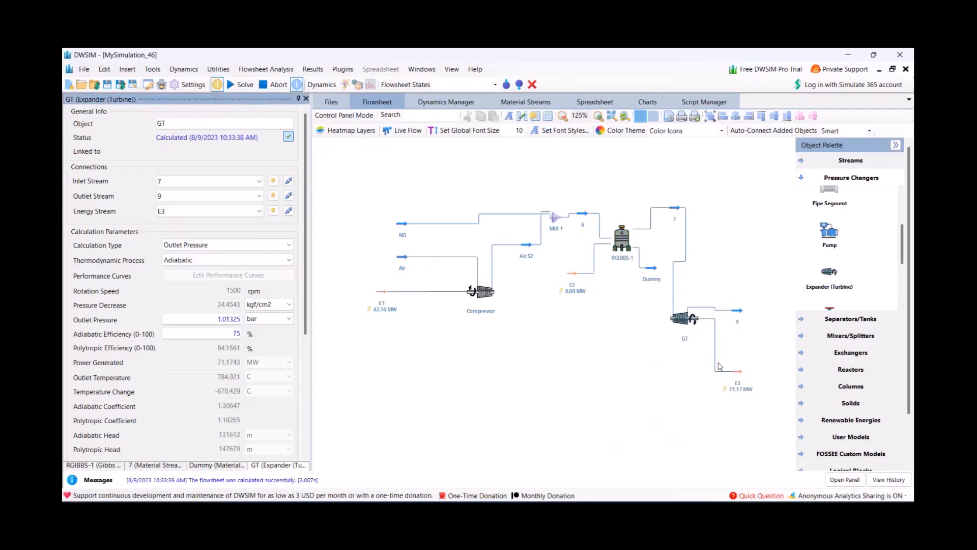
Rearrange the flowsheet, placing GT with streams 9 and E3 below stream 7 and shifting the Gibbs reactor and Dummy stream toward the mixer
drag(691, 331, 706, 235)
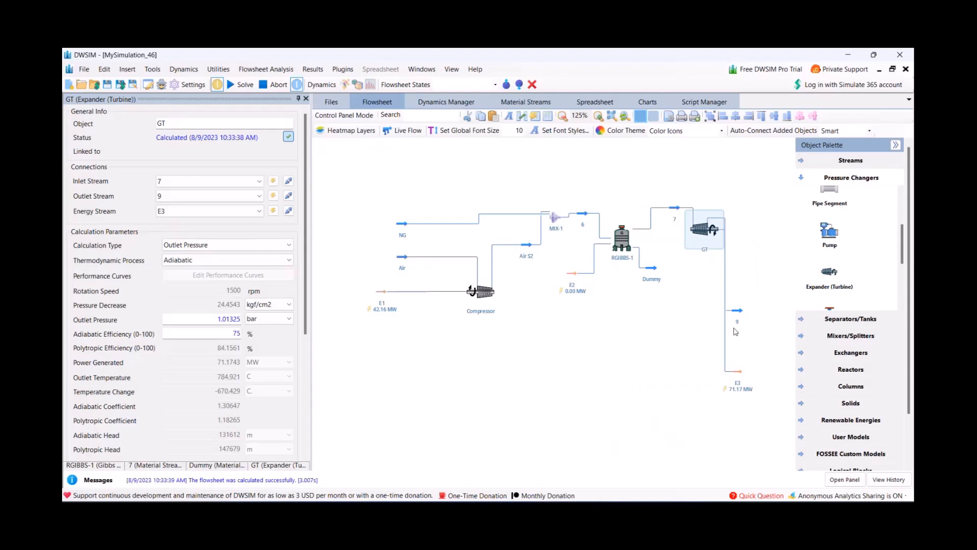
drag(738, 313, 762, 212)
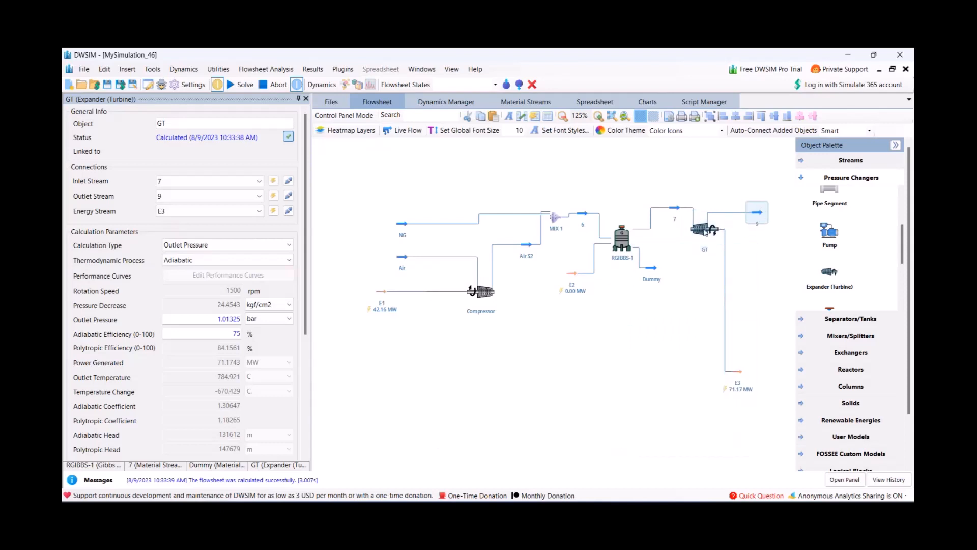
click(665, 322)
drag(704, 230, 685, 286)
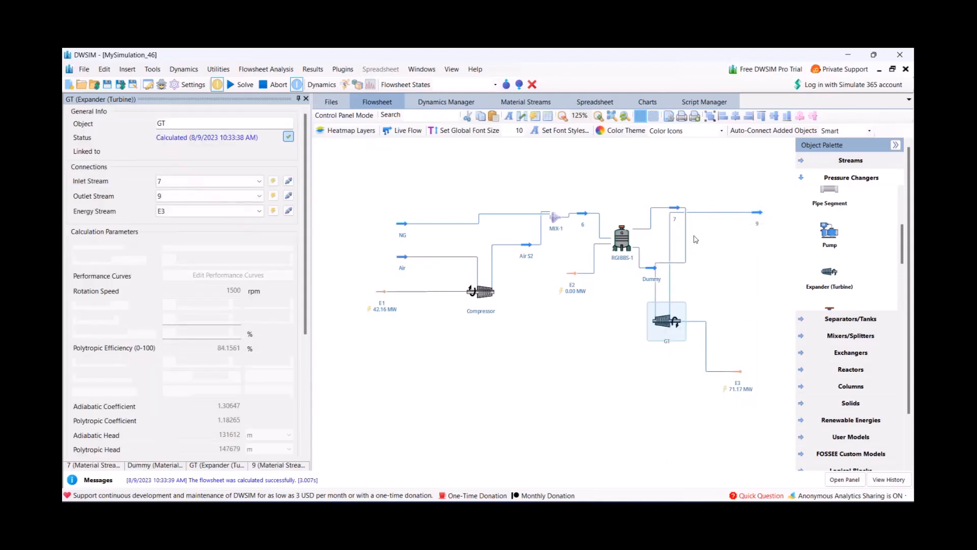
drag(625, 247, 605, 248)
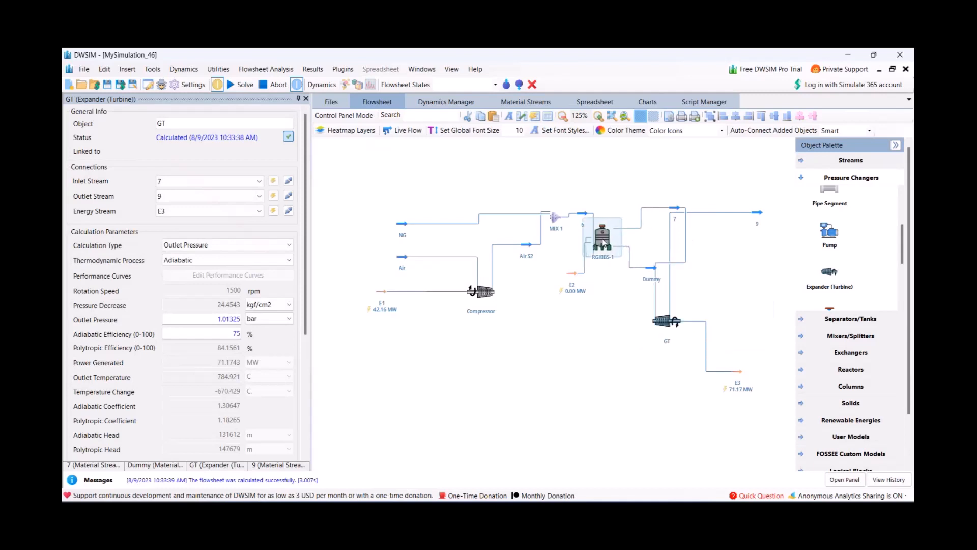
drag(652, 268, 620, 272)
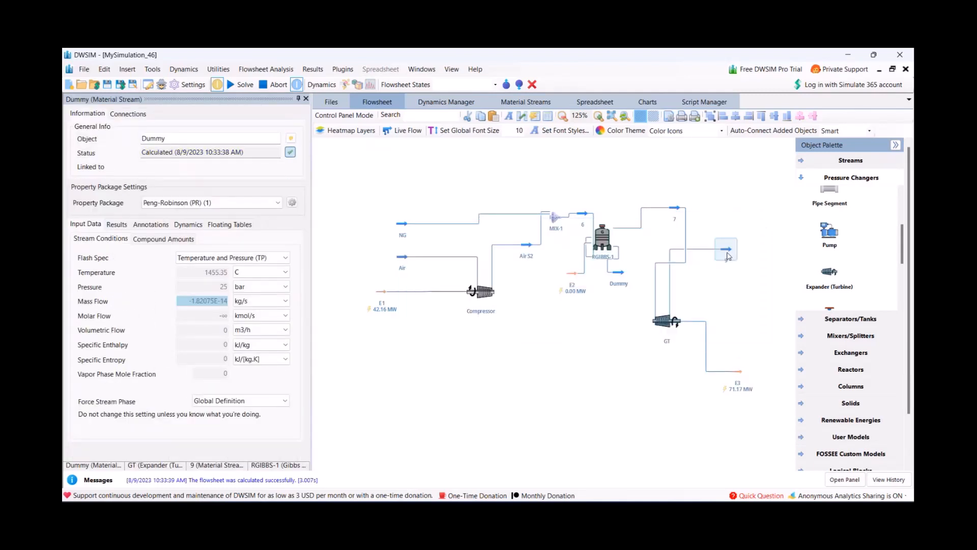
drag(757, 212, 756, 298)
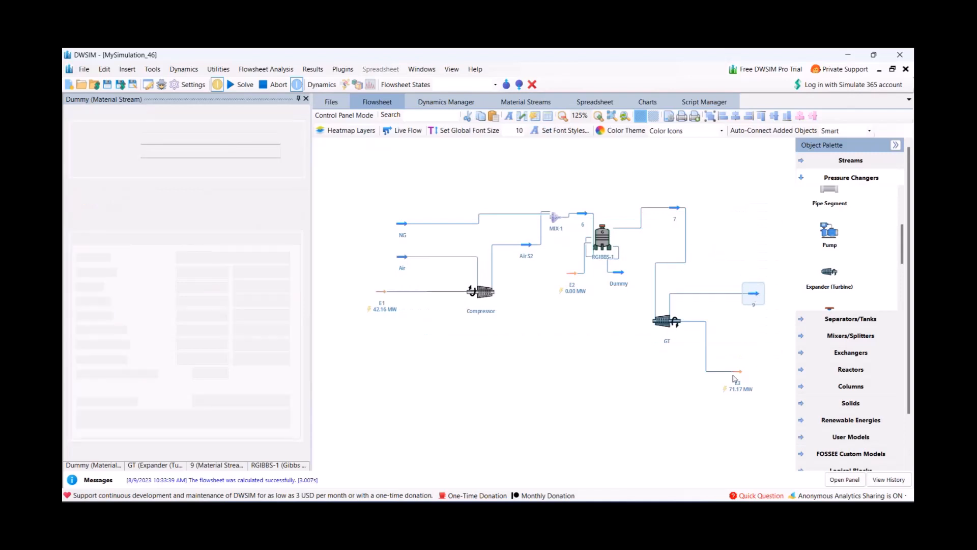
drag(741, 371, 612, 377)
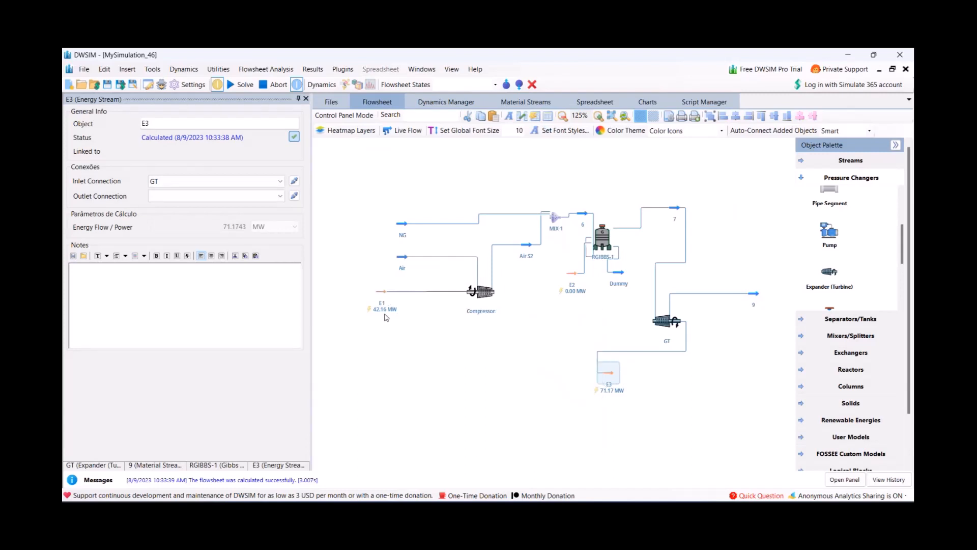
Add an Energy Mixer to the flowsheet beside the turbine's energy stream E3
mouse_move(665, 329)
click(801, 179)
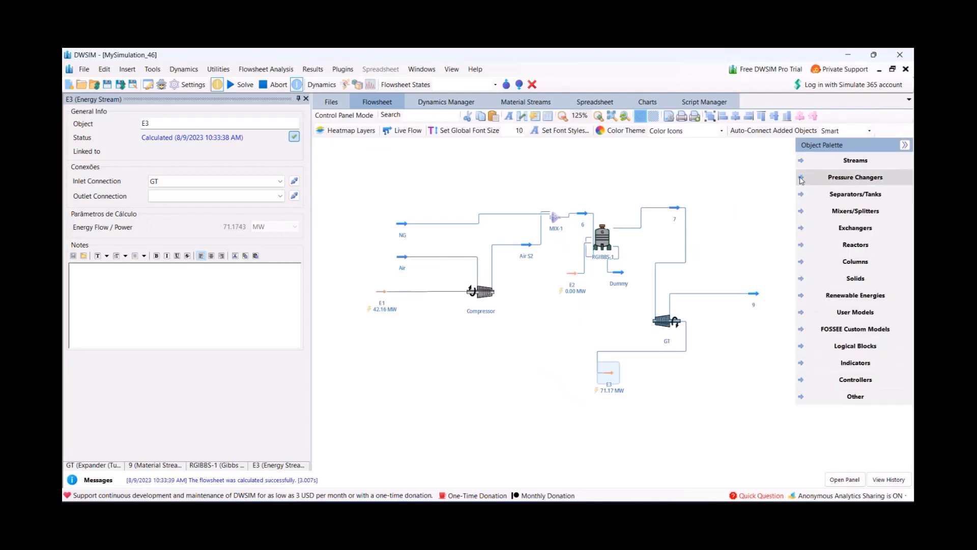
click(802, 212)
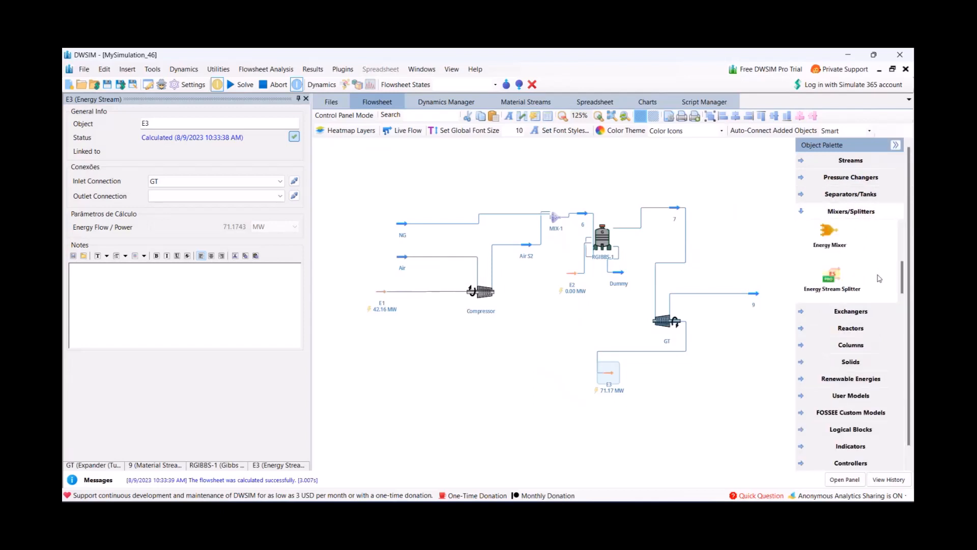
drag(829, 231, 632, 376)
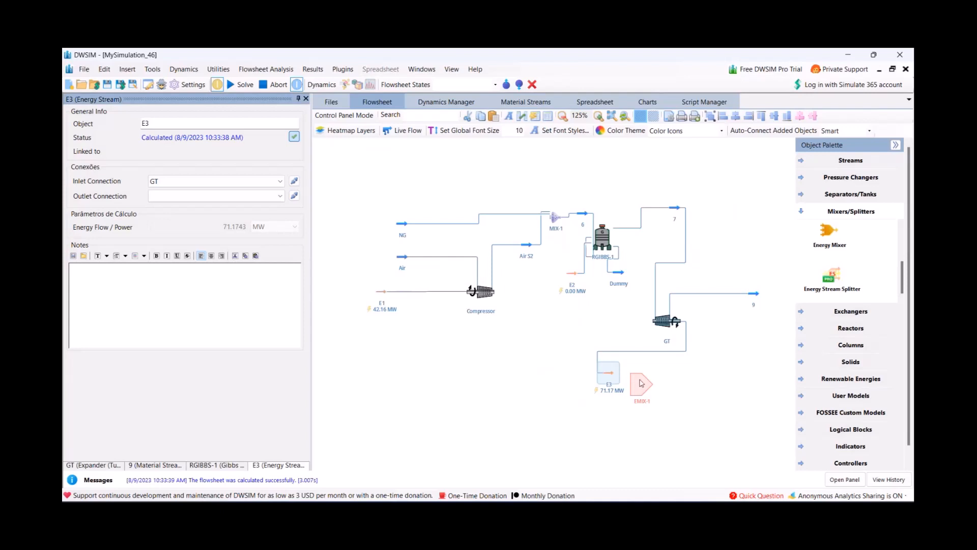
click(606, 434)
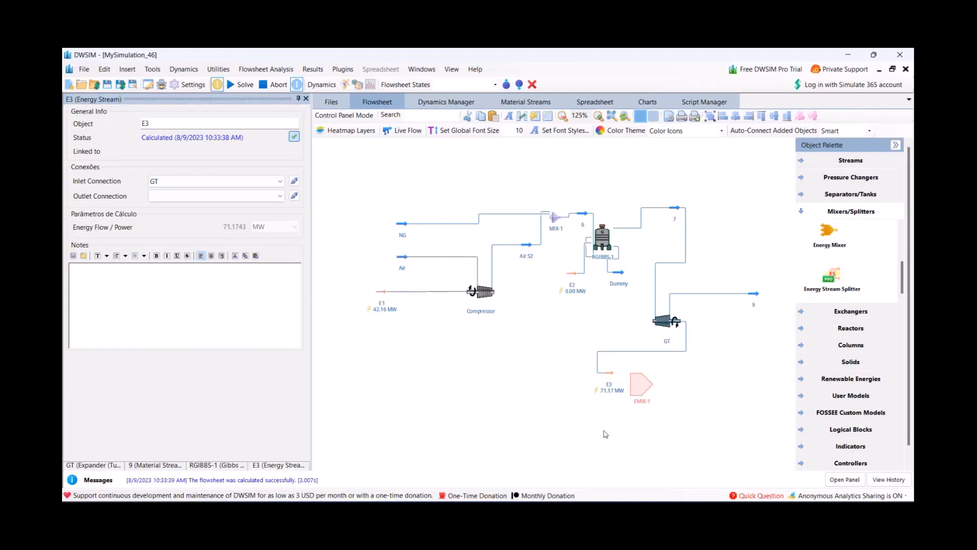
Connect E3 as the energy mixer's first inlet and create a new energy stream for its second inlet
click(641, 388)
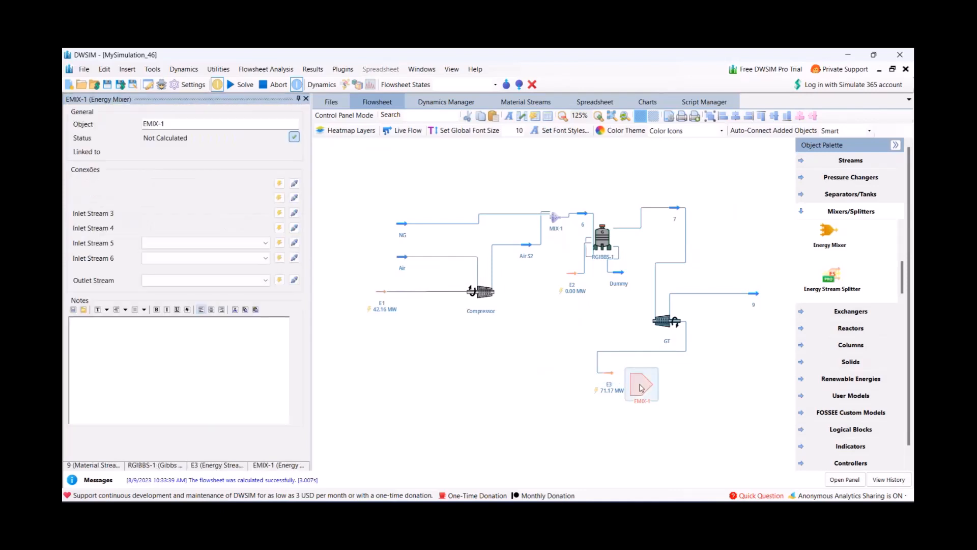
click(262, 184)
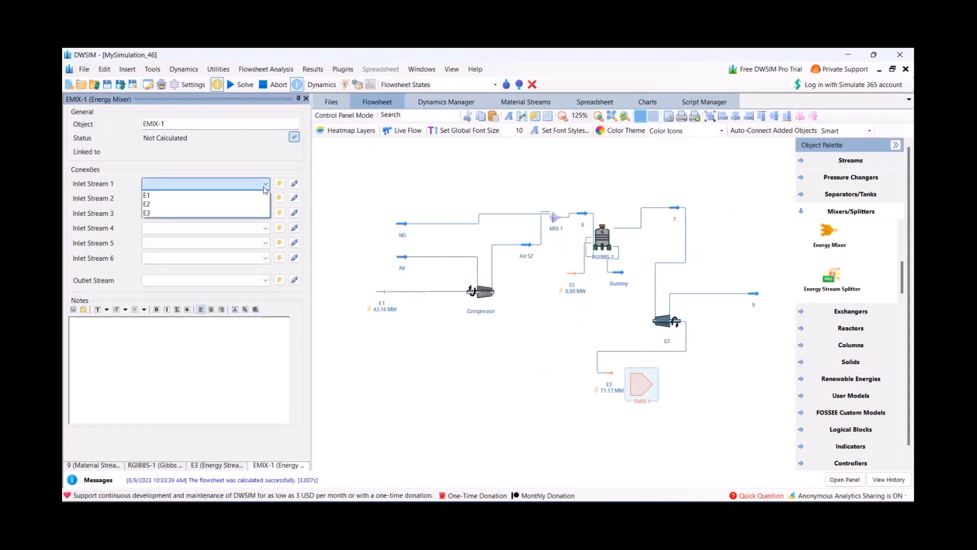
click(245, 212)
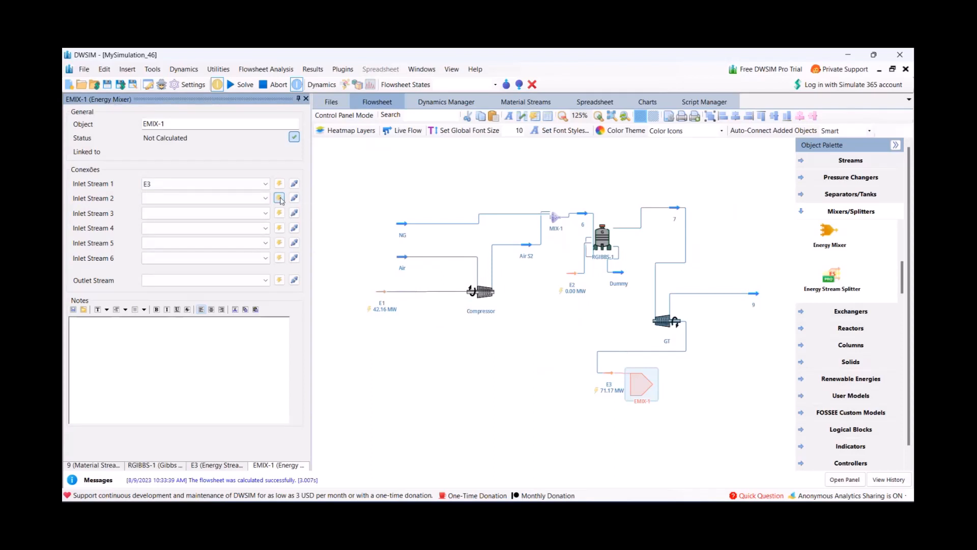
click(280, 199)
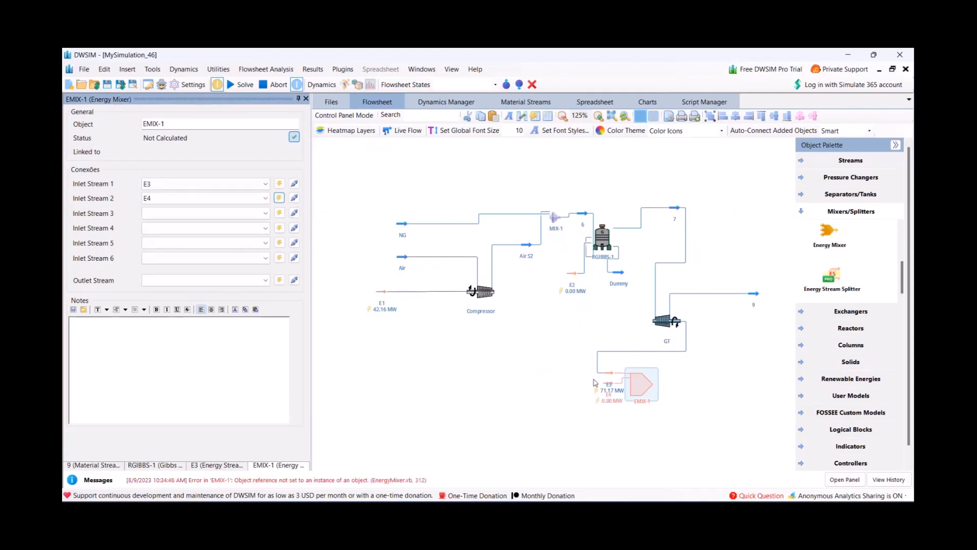
Move the new energy stream clear of E3 and rename it as E1-duplicate
drag(609, 386, 562, 395)
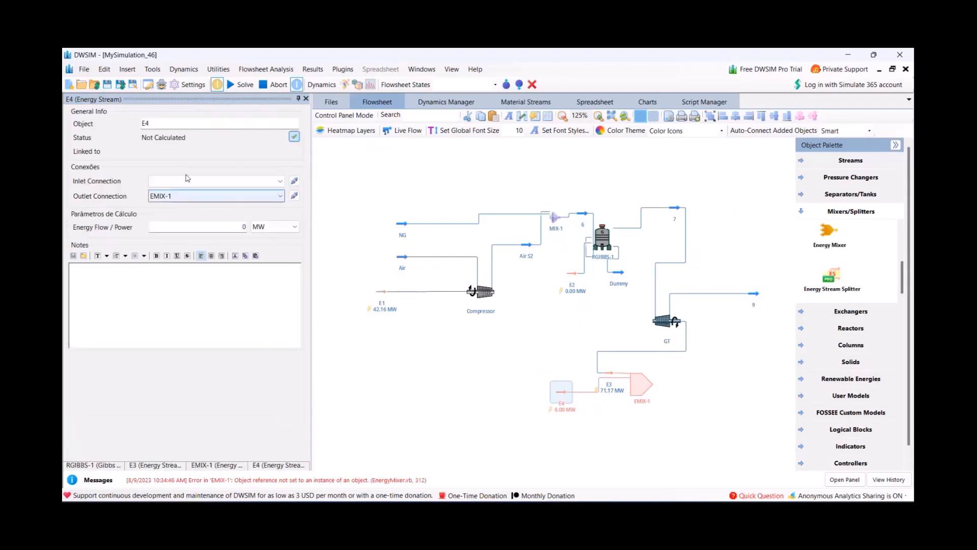
click(159, 123)
key(BackSpace)
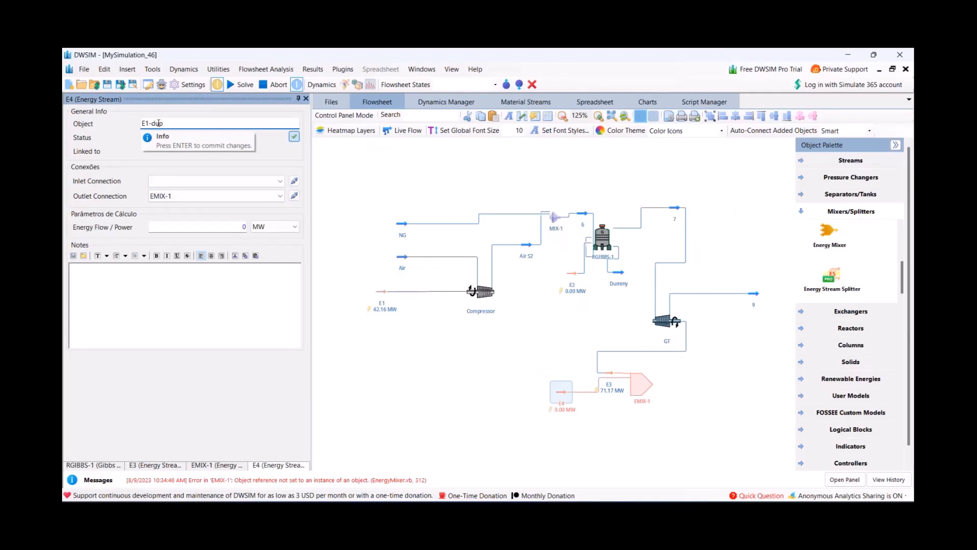
text(1-duplicate)
key(Return)
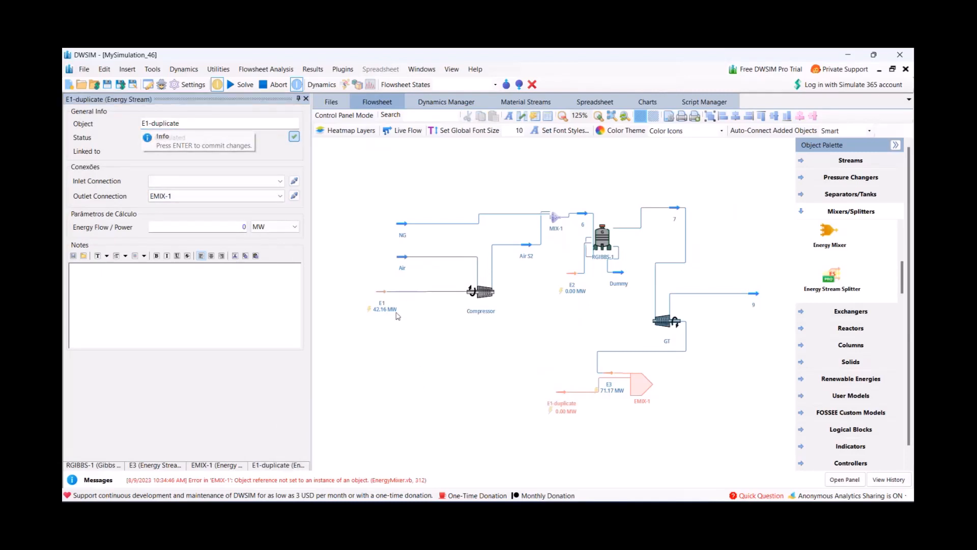
Add a Specification Block between the compressor and the E1-duplicate stream and open its settings
click(802, 212)
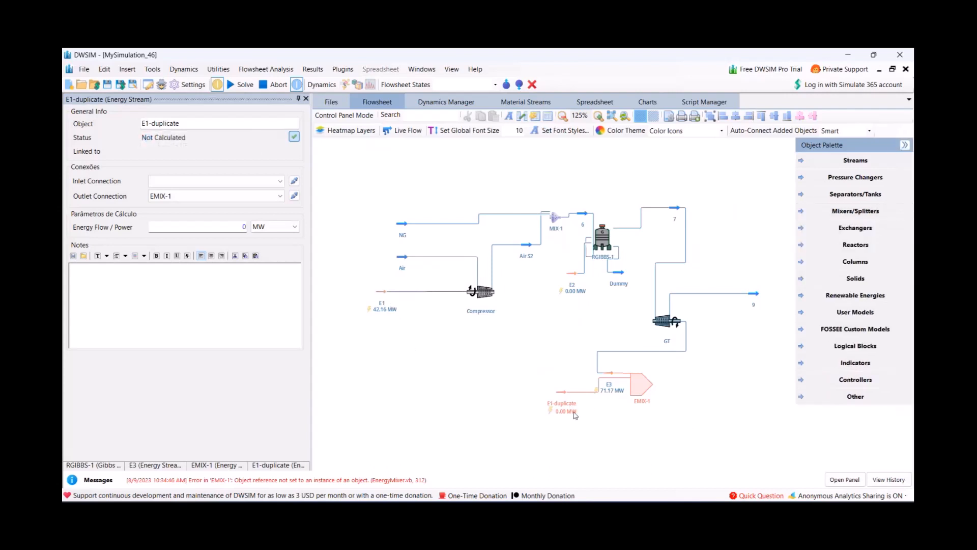
click(803, 348)
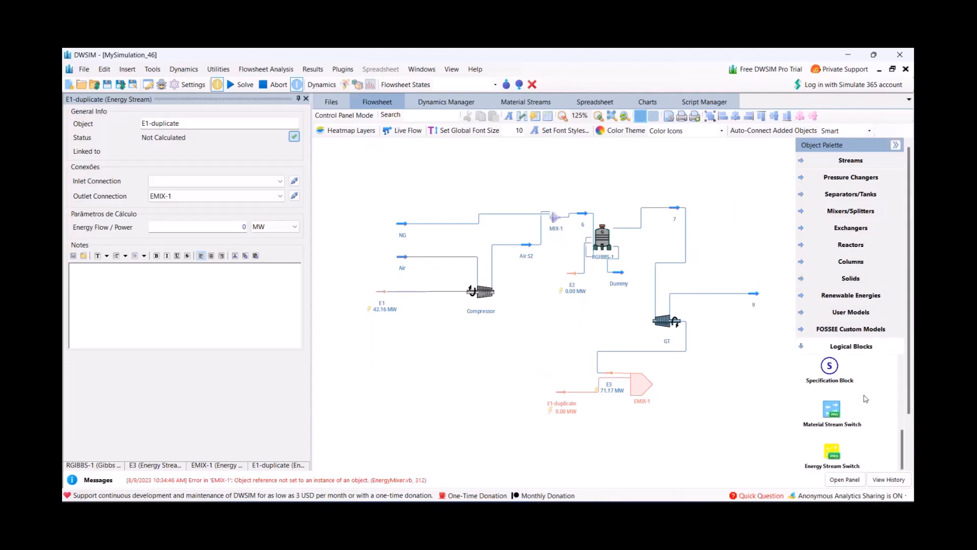
drag(828, 376, 490, 365)
click(495, 367)
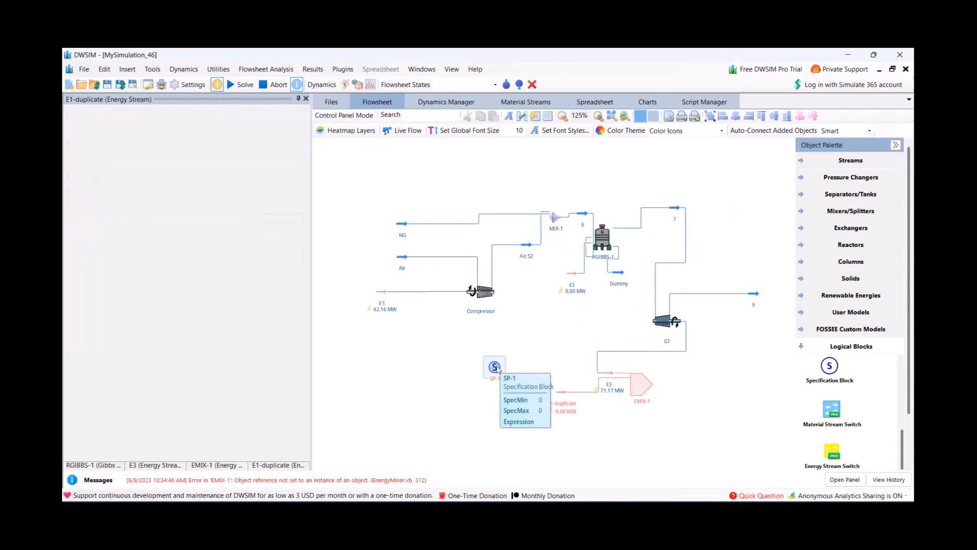
Set the specification block's source to E1's Energy Flow and its target to E1-duplicate's Energy Flow
click(173, 155)
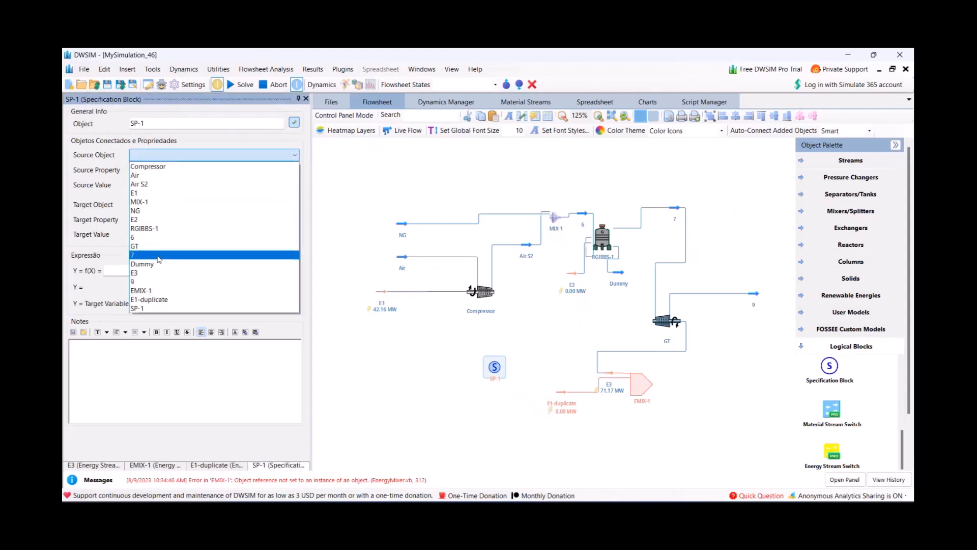
click(142, 193)
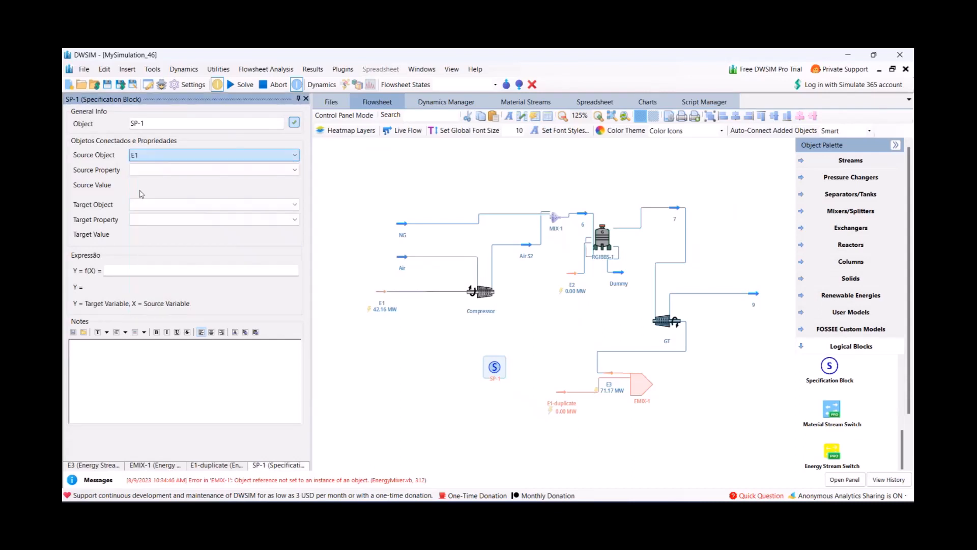
click(148, 170)
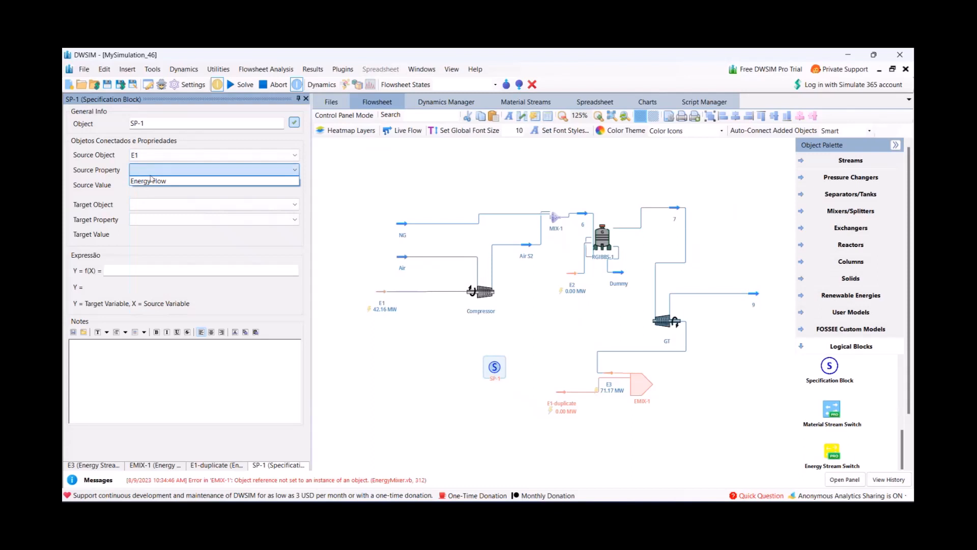
click(153, 181)
click(156, 204)
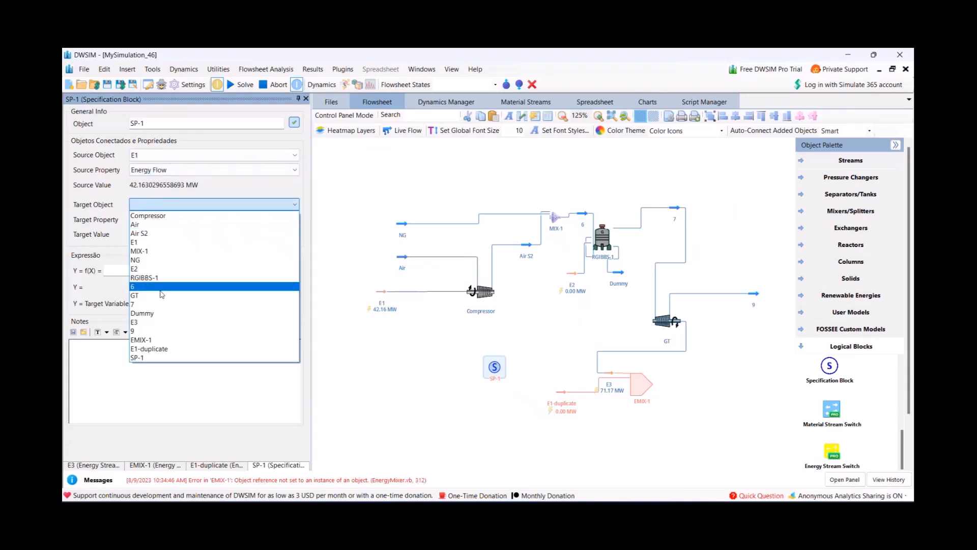
click(168, 348)
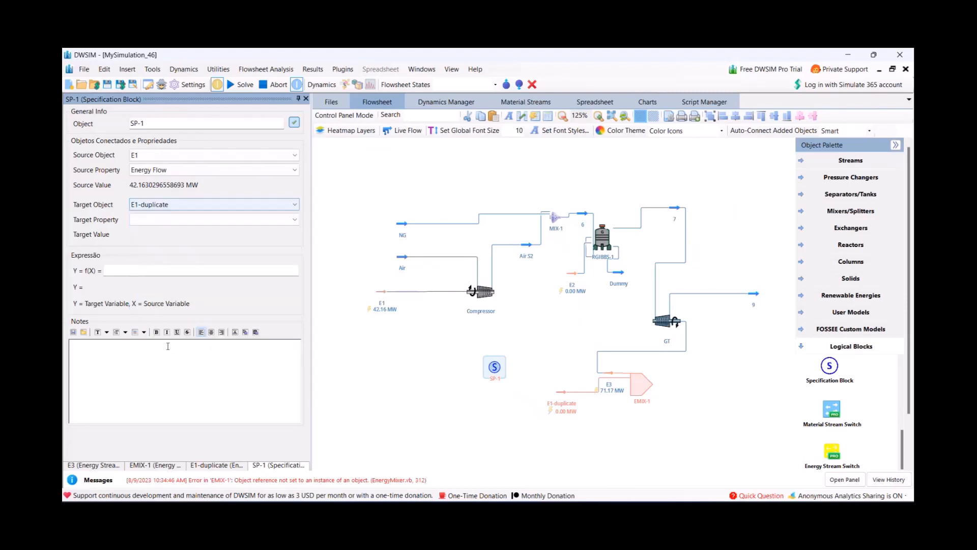
click(153, 220)
click(153, 231)
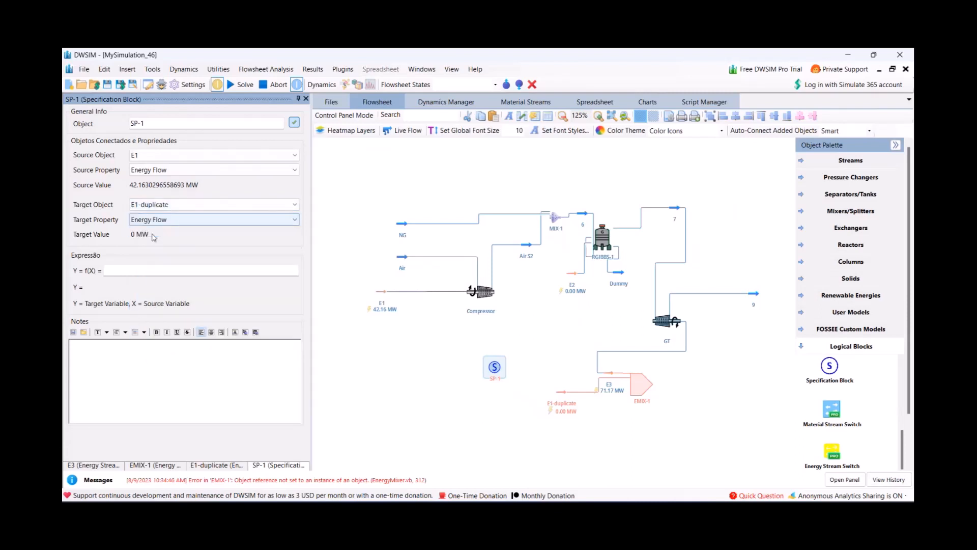
Set the specification block's expression to -X so the target takes the negative of the source value
click(135, 272)
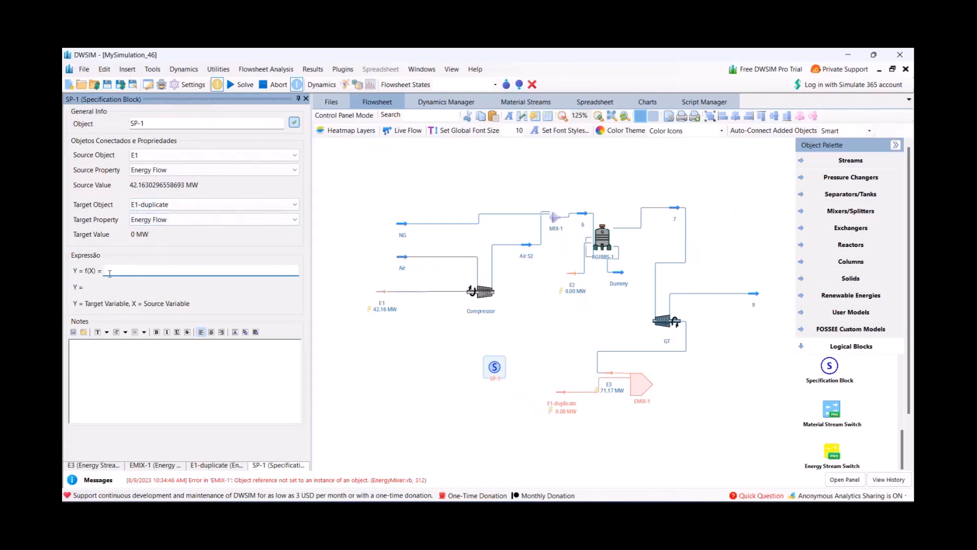
text(-X)
click(594, 423)
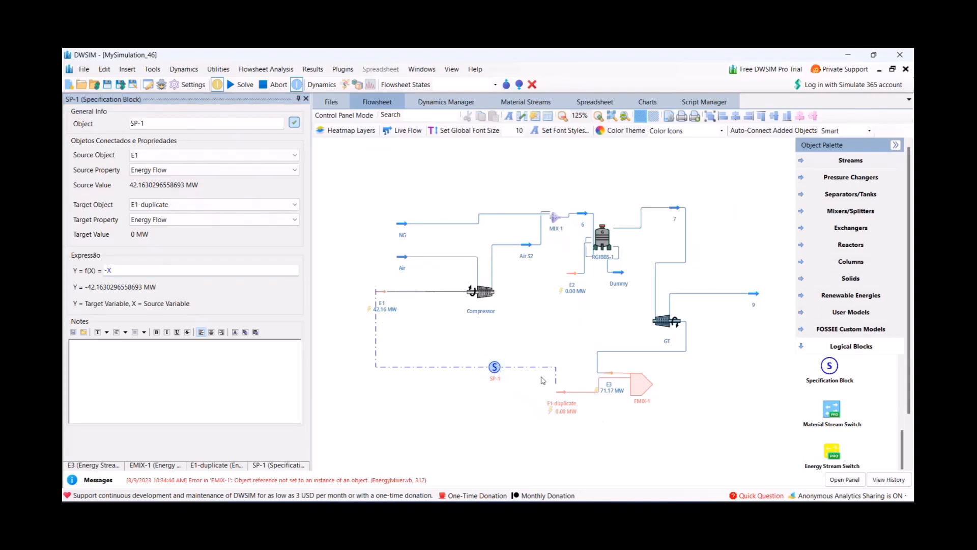
Create a new outlet energy stream for the energy mixer and move it slightly away from the mixer
click(637, 390)
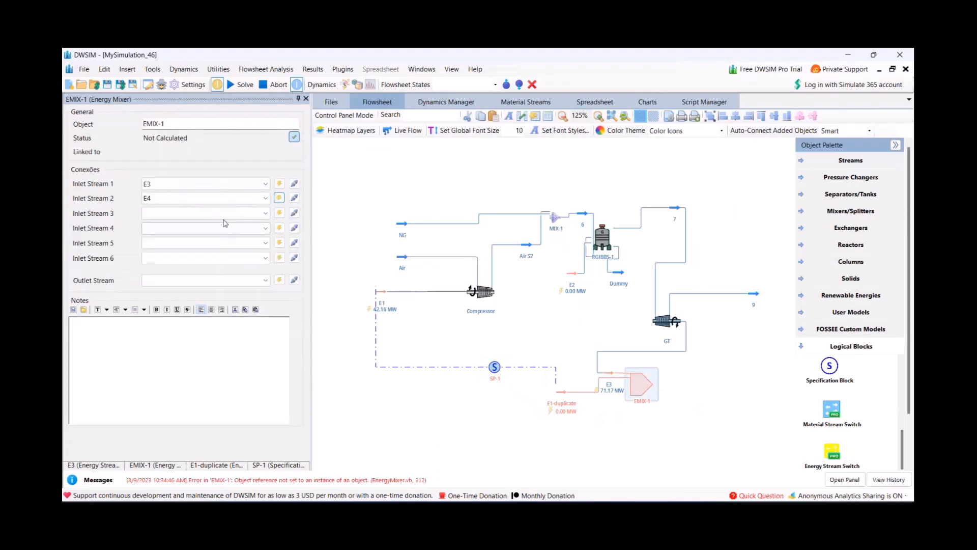
click(280, 280)
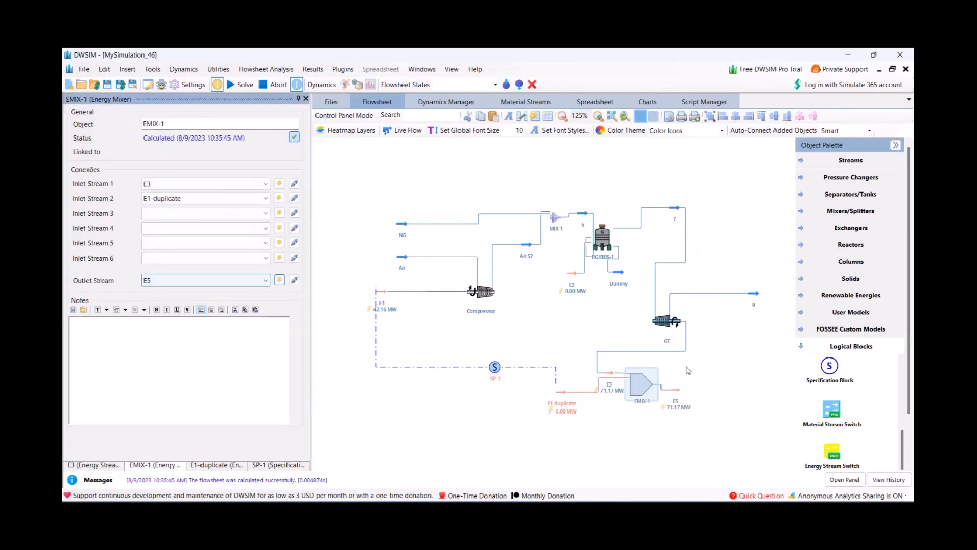
mouse_move(680, 391)
drag(680, 391, 702, 377)
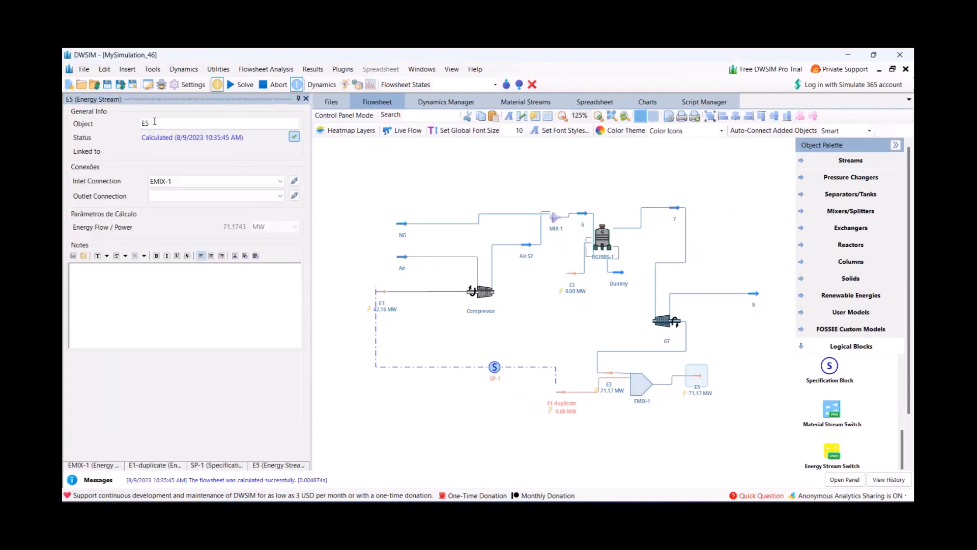
Rename the energy mixer's outlet stream as Power and solve the flowsheet
drag(155, 121, 131, 132)
text(Power)
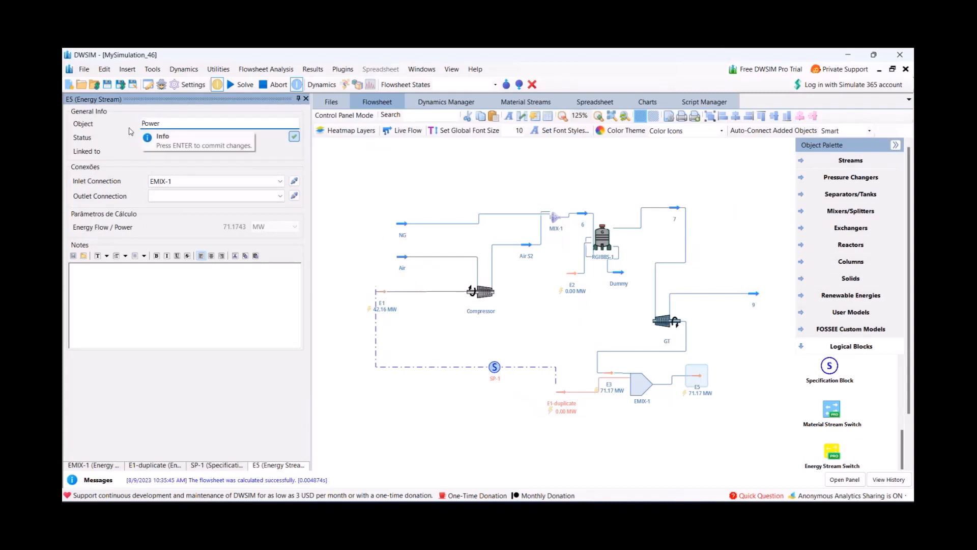
key(Return)
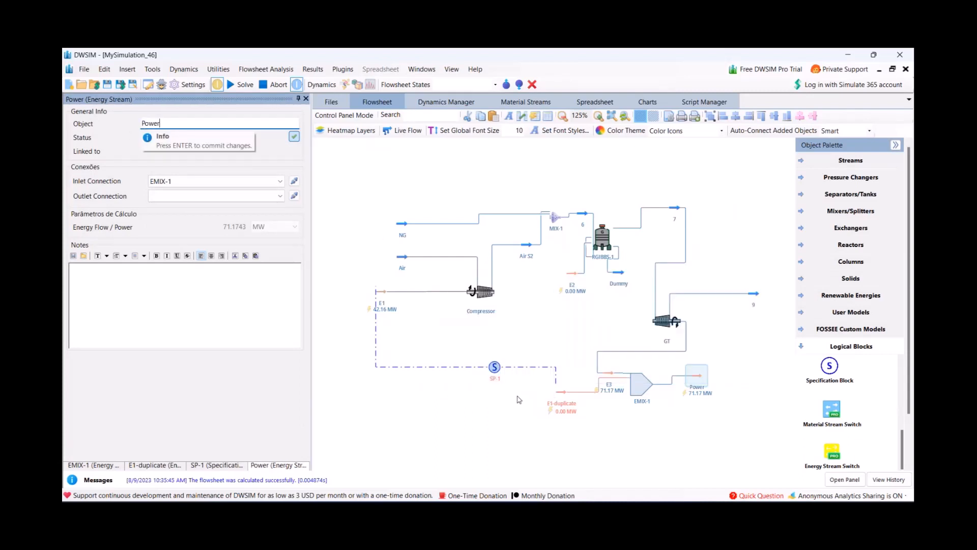
click(456, 419)
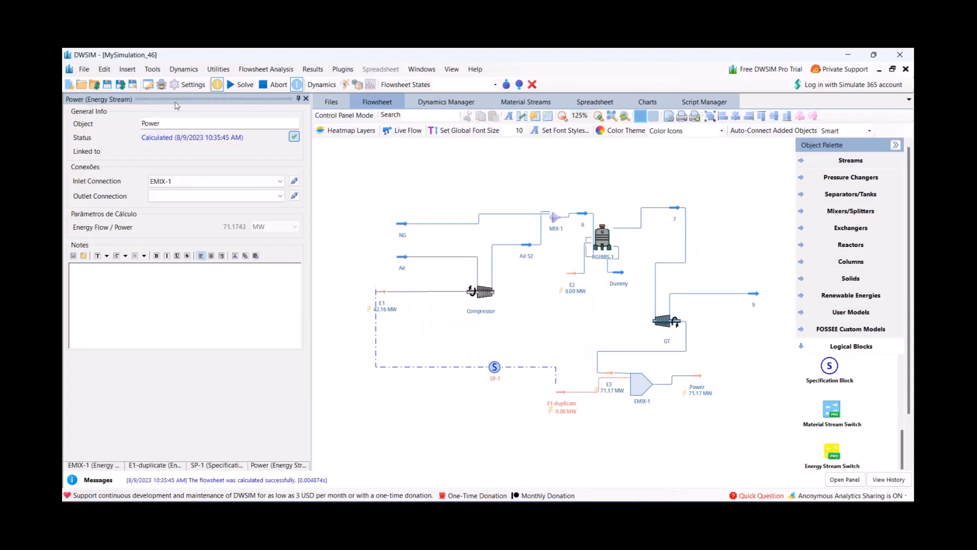
click(243, 85)
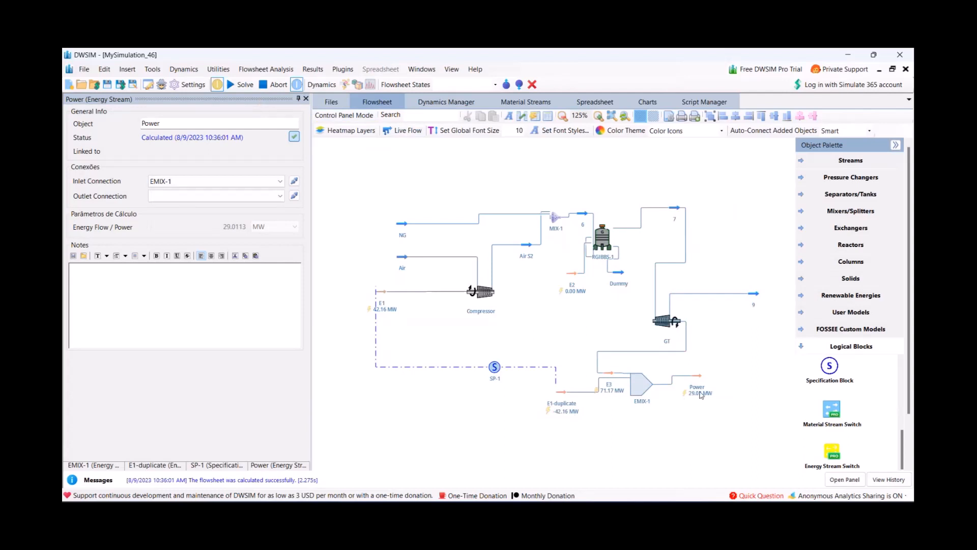
Examine the net power and the conditions and compound amounts of stream 7 leaving the Gibbs reactor
mouse_move(700, 381)
mouse_move(405, 263)
click(680, 210)
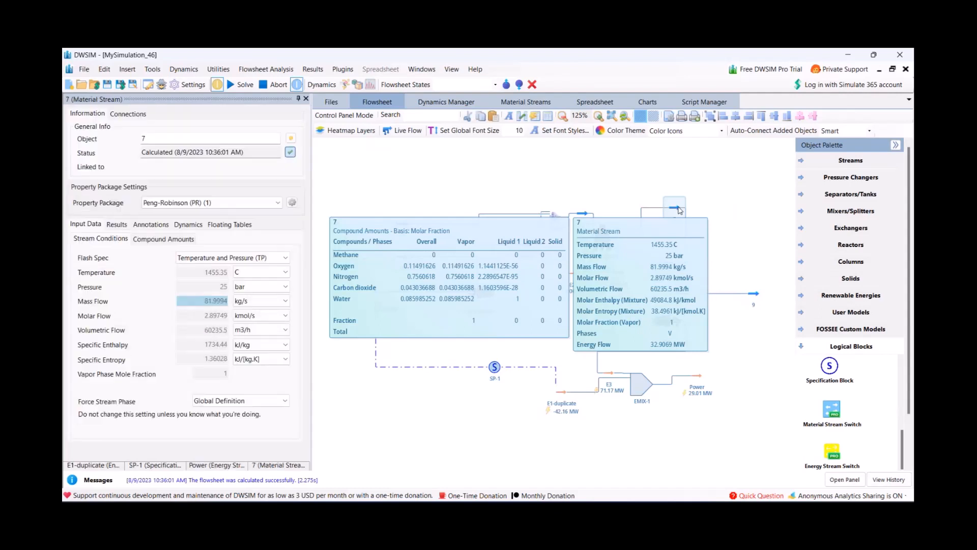
click(152, 240)
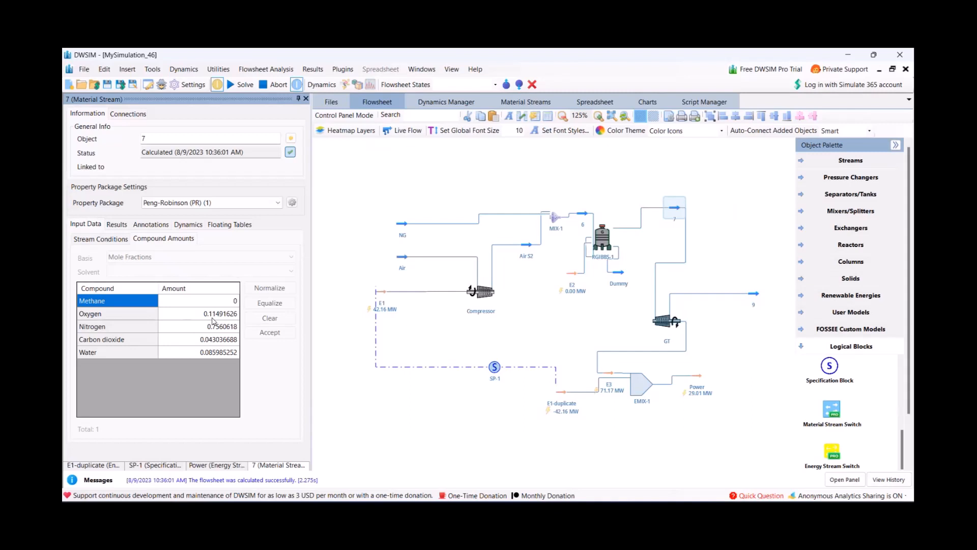
click(467, 421)
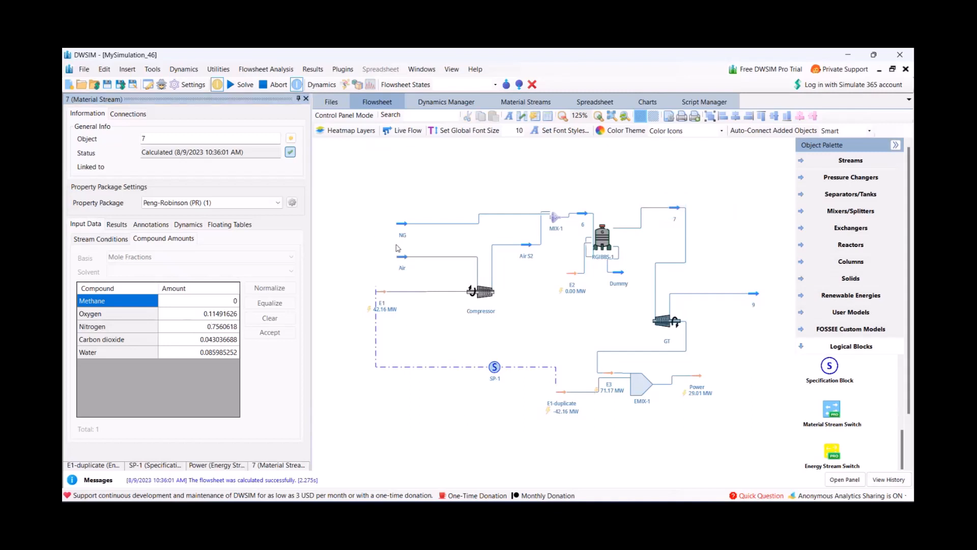
Add a Controller Block above the NG line near the mixer MIX-1 and open its settings
scroll(872, 400, down, 3)
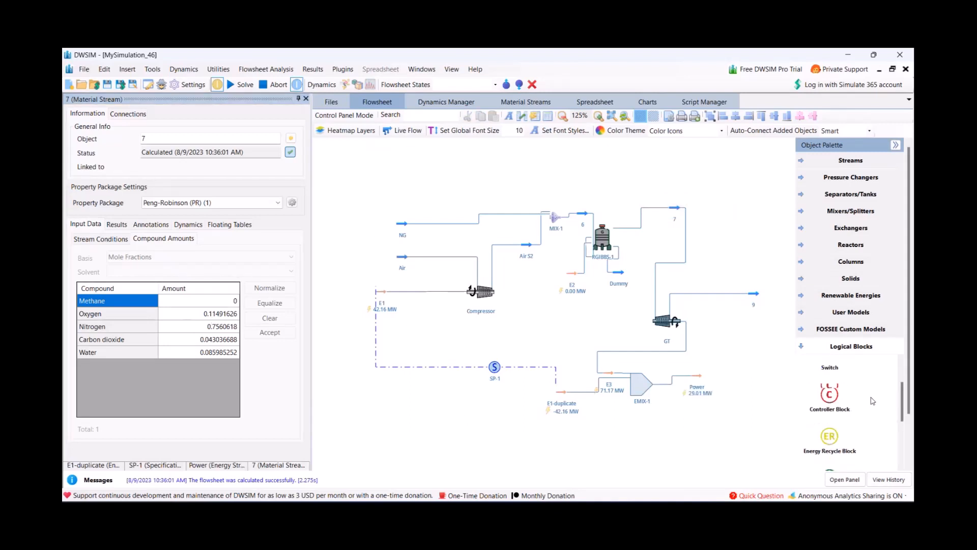
drag(834, 408, 490, 181)
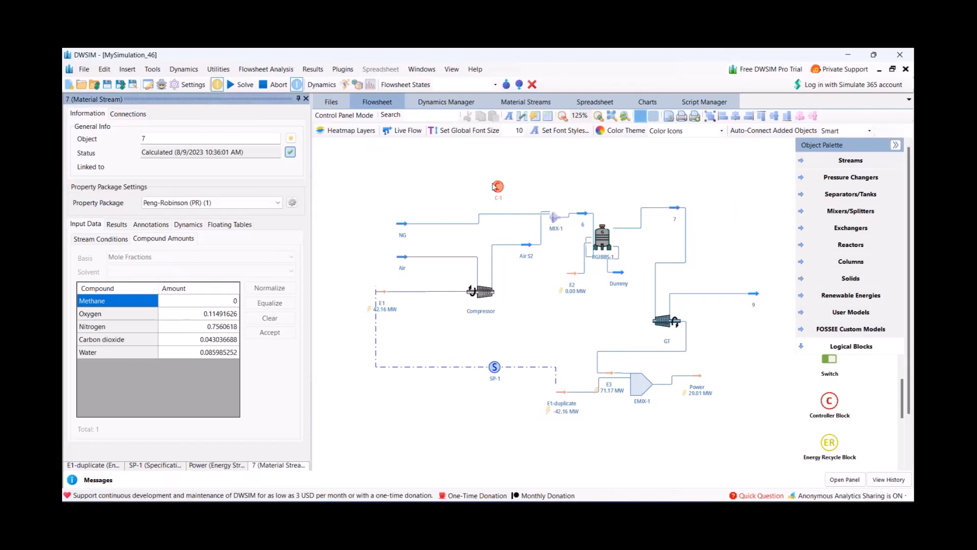
click(502, 187)
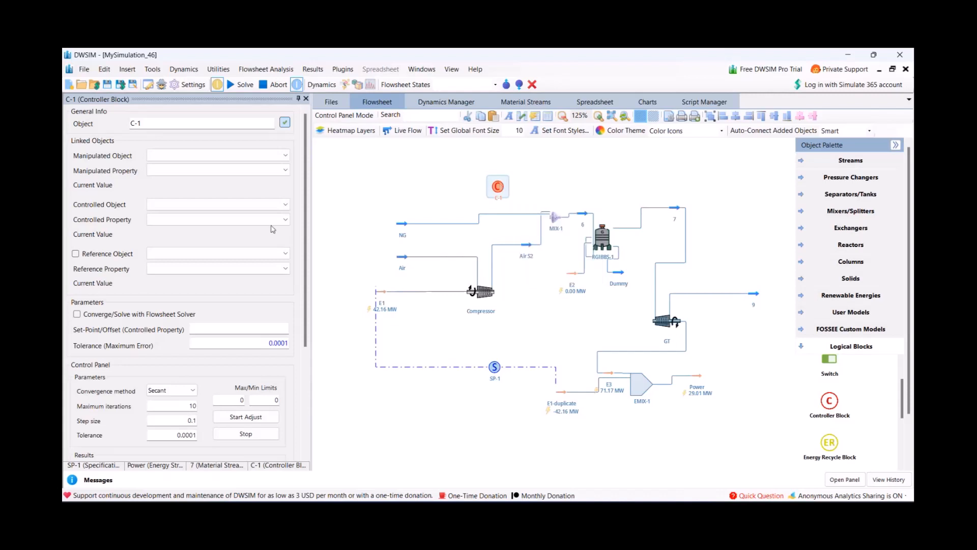
Set the controller's manipulated variable to the Mass Flow of the Air stream
click(289, 157)
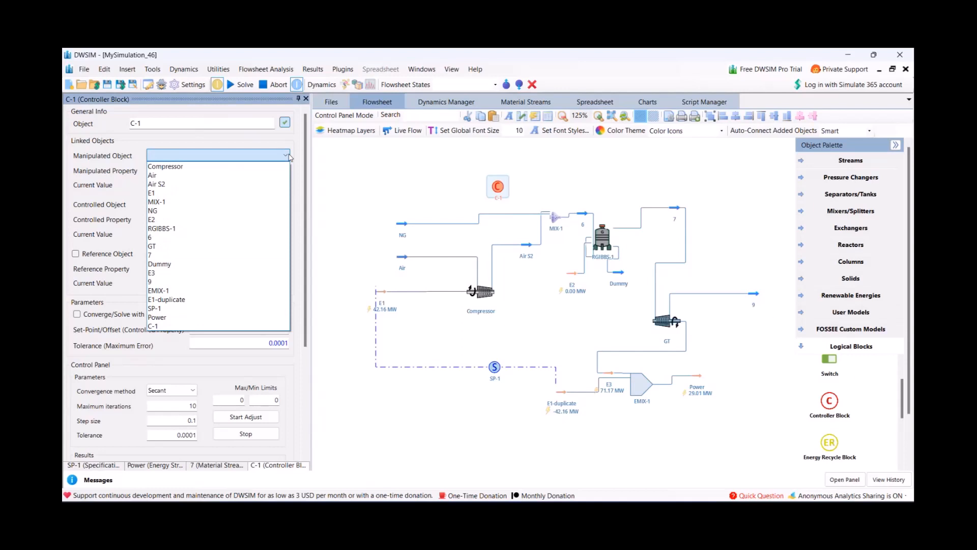
click(270, 175)
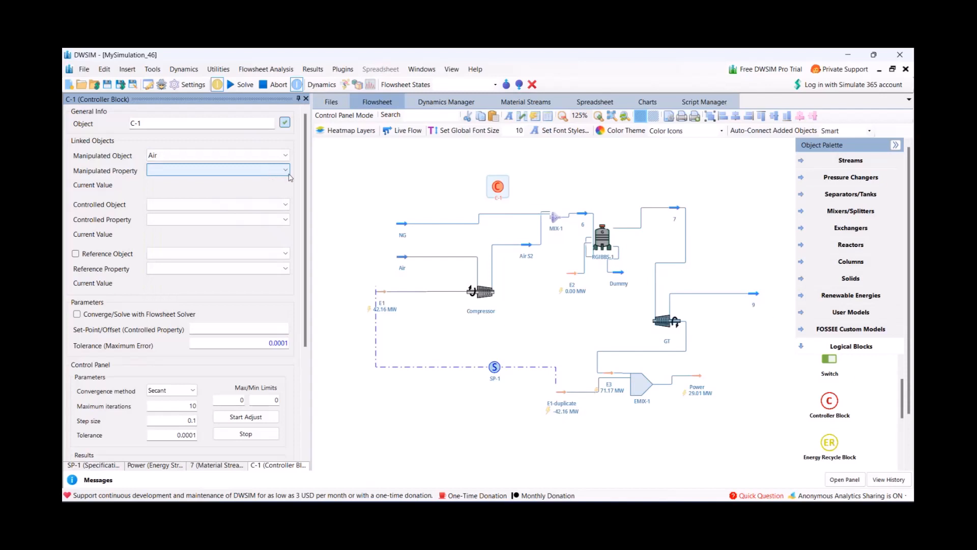
click(287, 173)
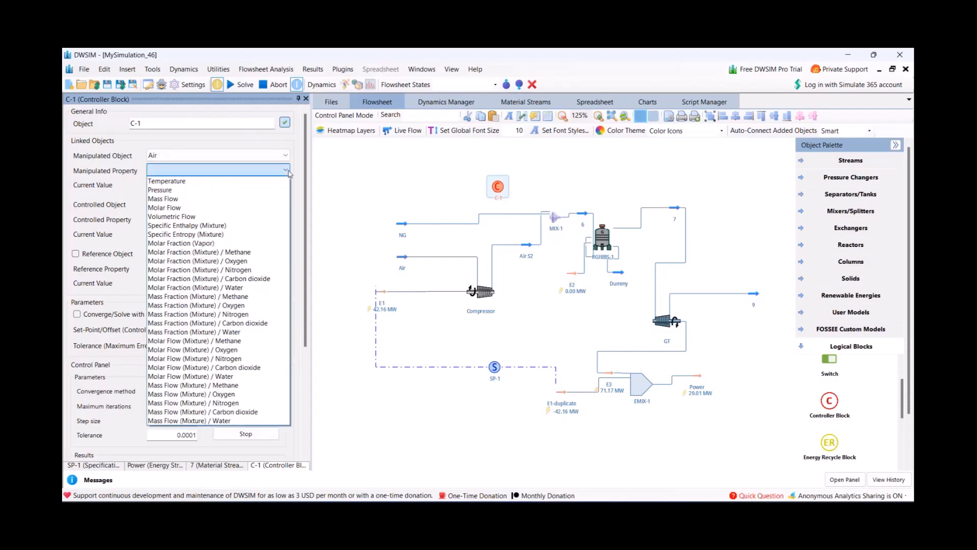
click(287, 172)
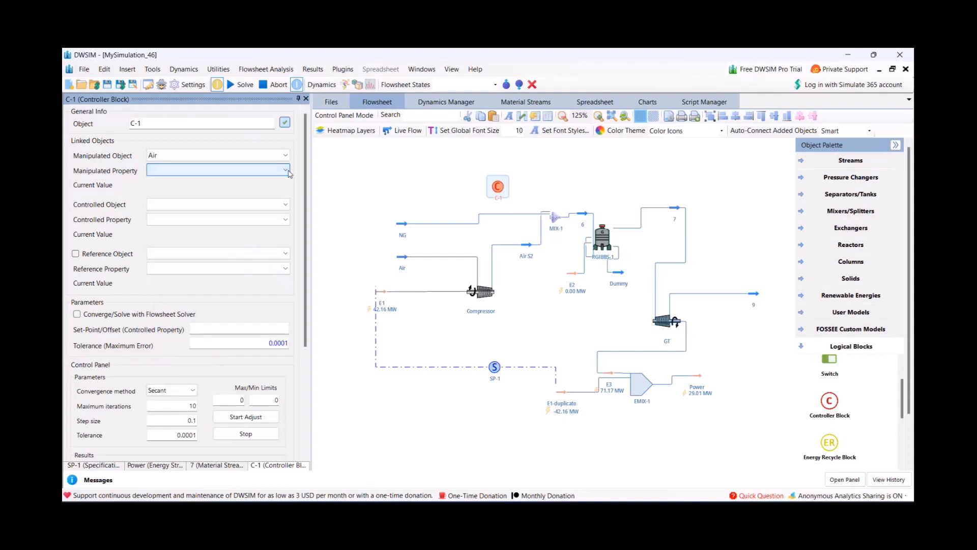
click(288, 172)
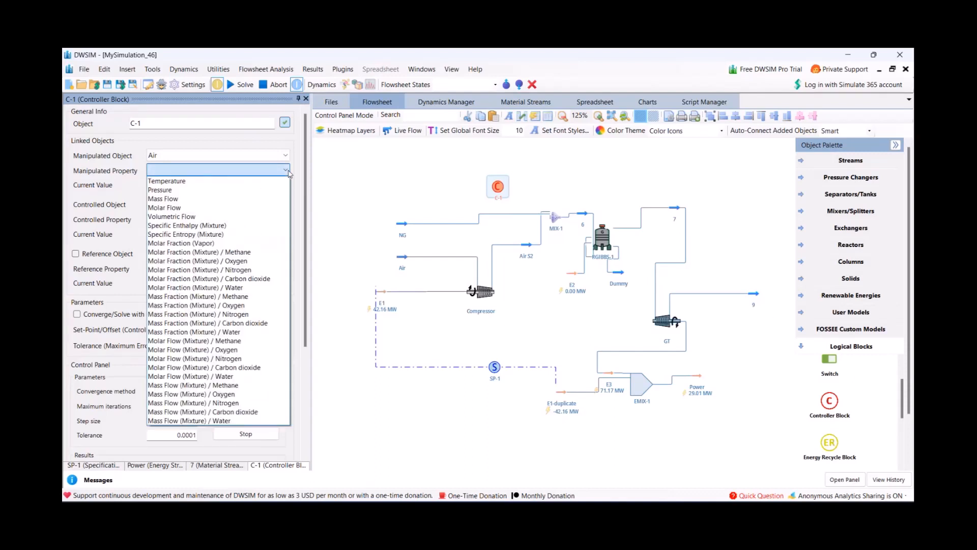
click(271, 200)
Set the controller's controlled variable to stream 7's Molar Fraction (Mixture) / Oxygen
click(284, 204)
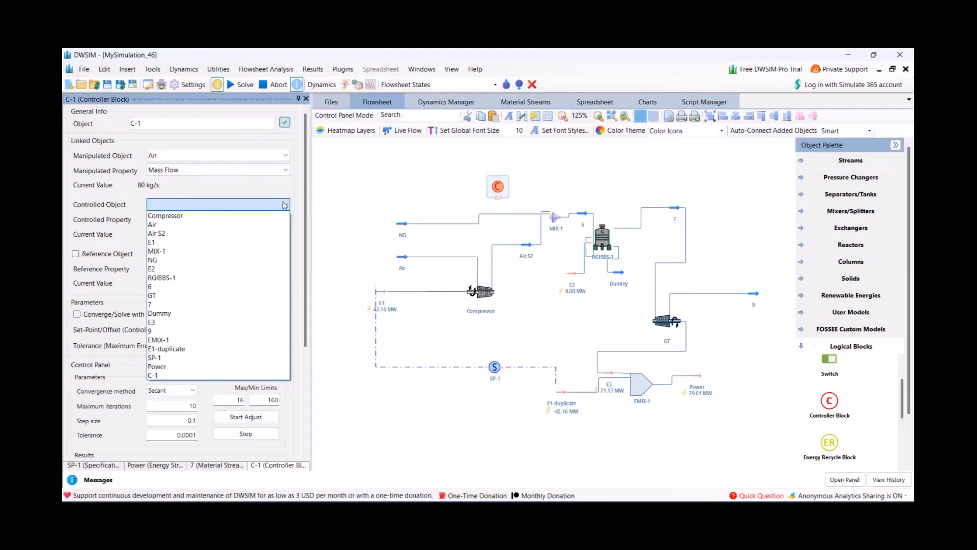
click(225, 305)
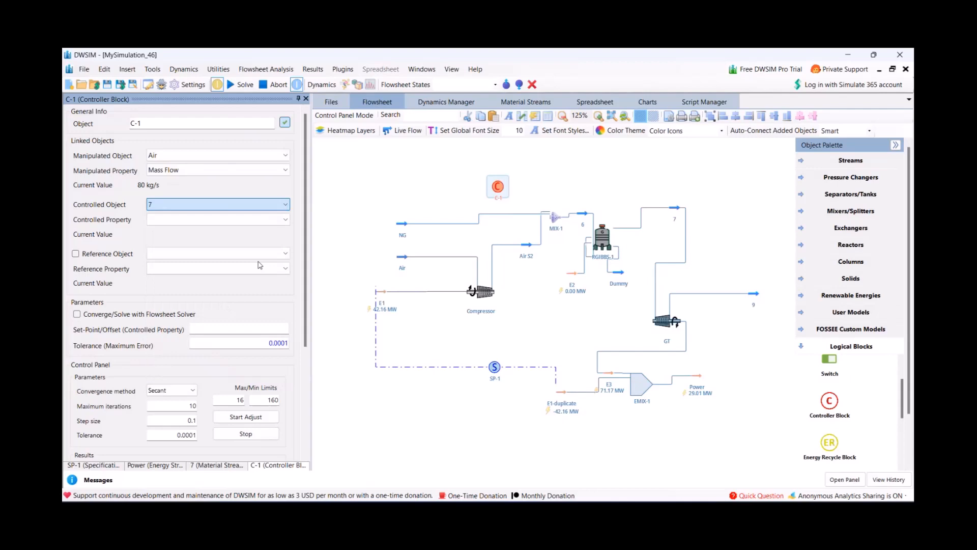
click(286, 219)
scroll(242, 344, down, 10)
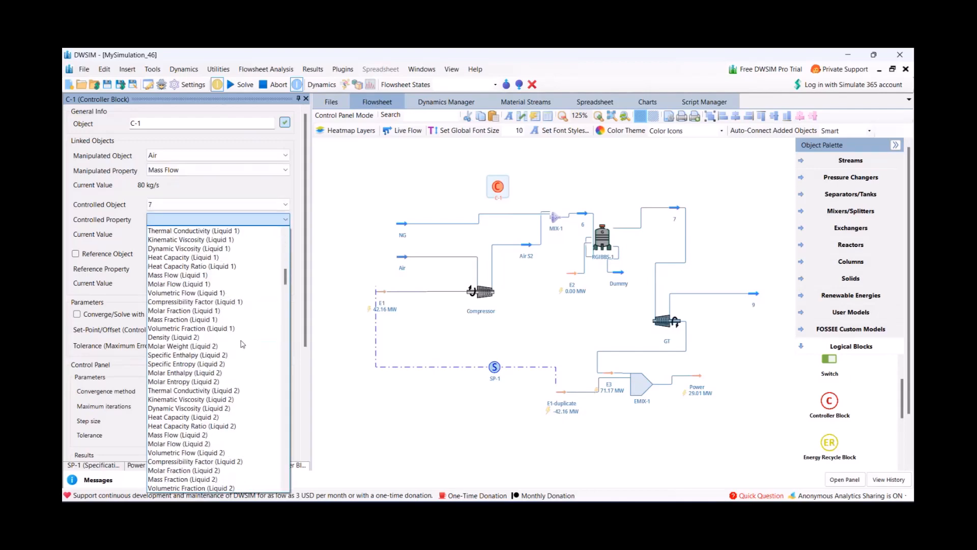
scroll(243, 344, down, 7)
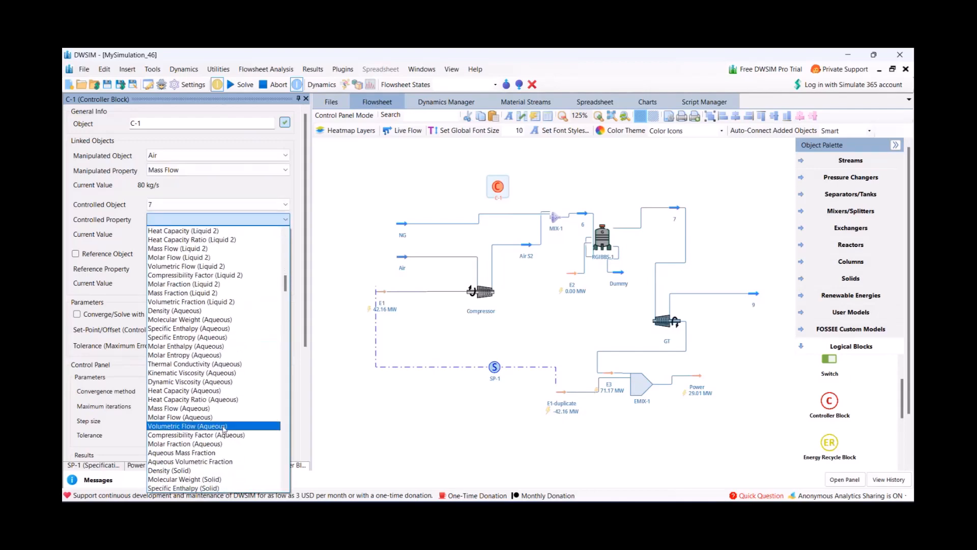
scroll(223, 429, down, 3)
scroll(223, 429, down, 10)
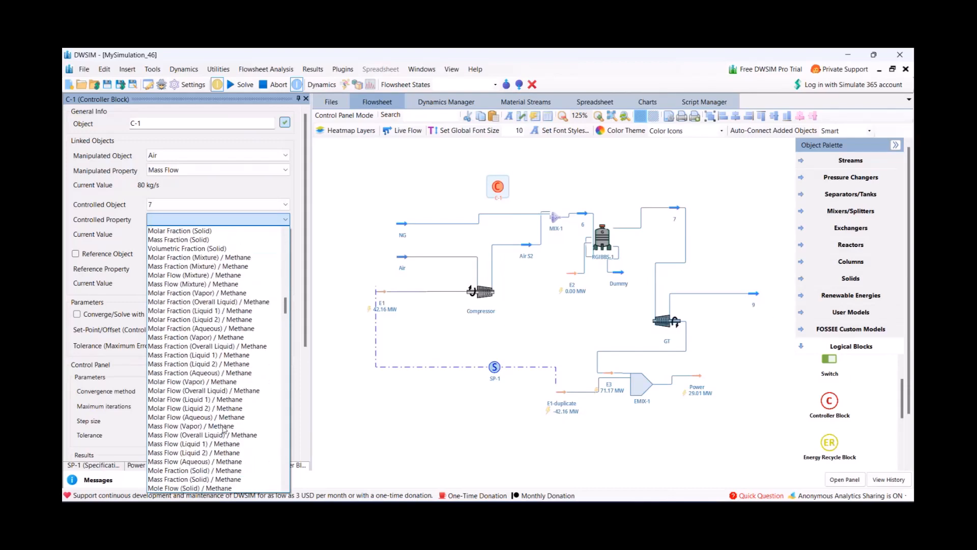
scroll(216, 407, down, 6)
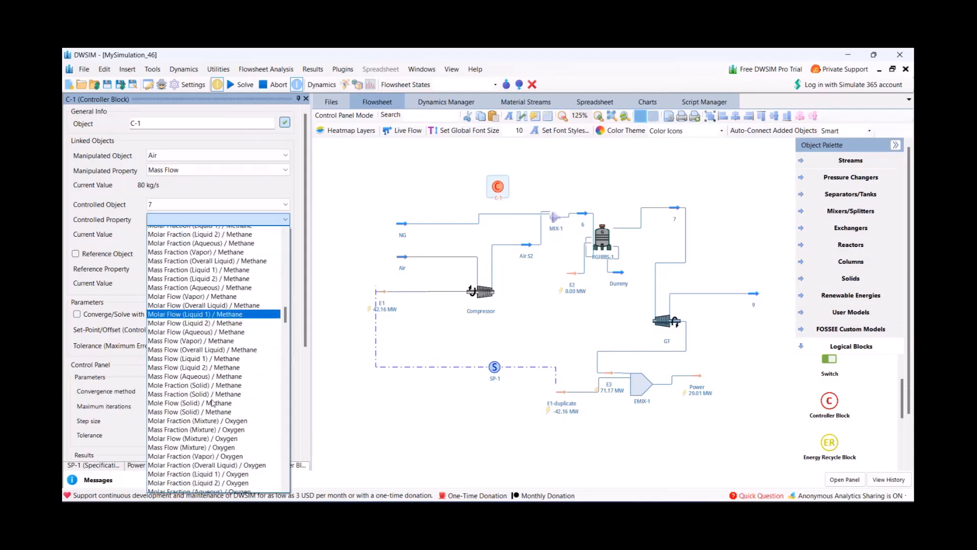
scroll(212, 402, down, 1)
click(218, 320)
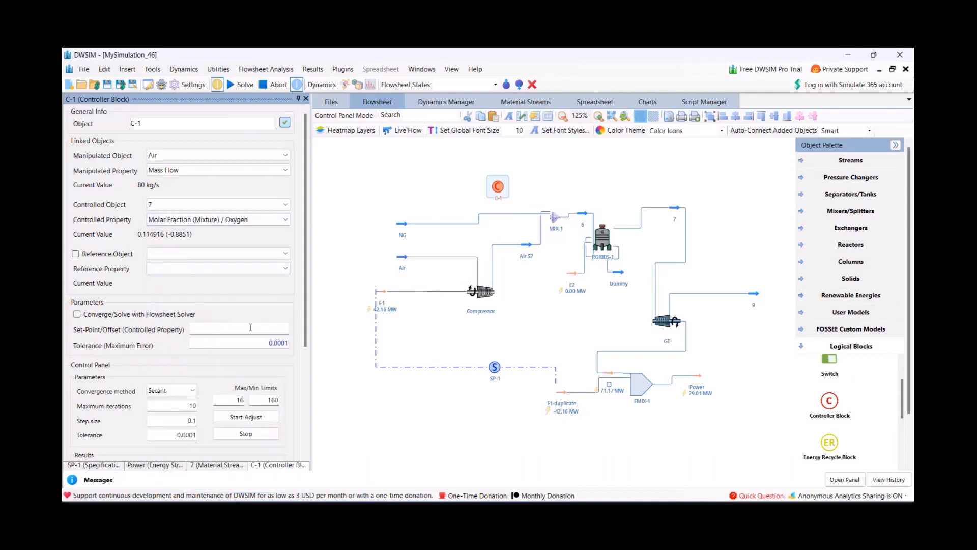
Set the controller's set-point to 0.14, then check its adjustment parameters and the Air stream's conditions
click(231, 326)
text(0.14)
key(Return)
scroll(201, 292, down, 3)
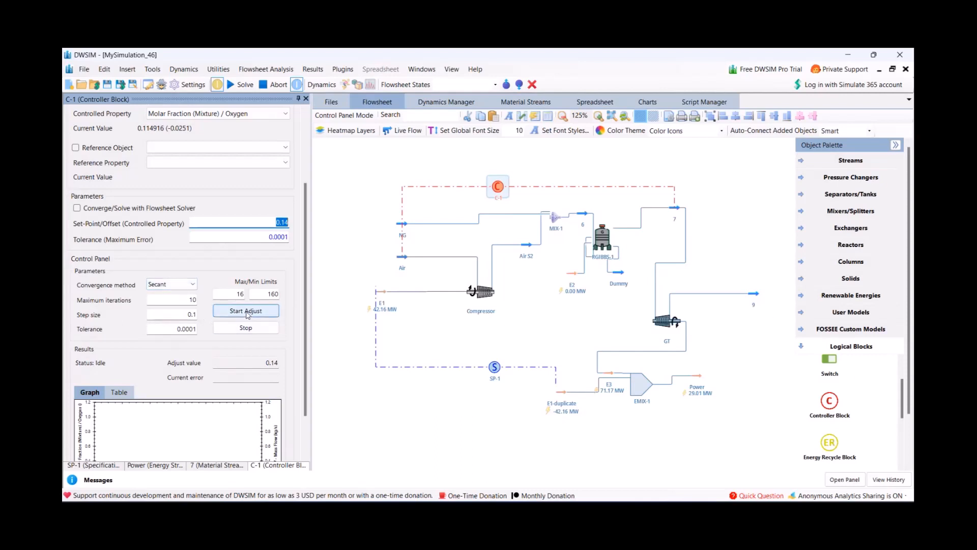
mouse_move(405, 260)
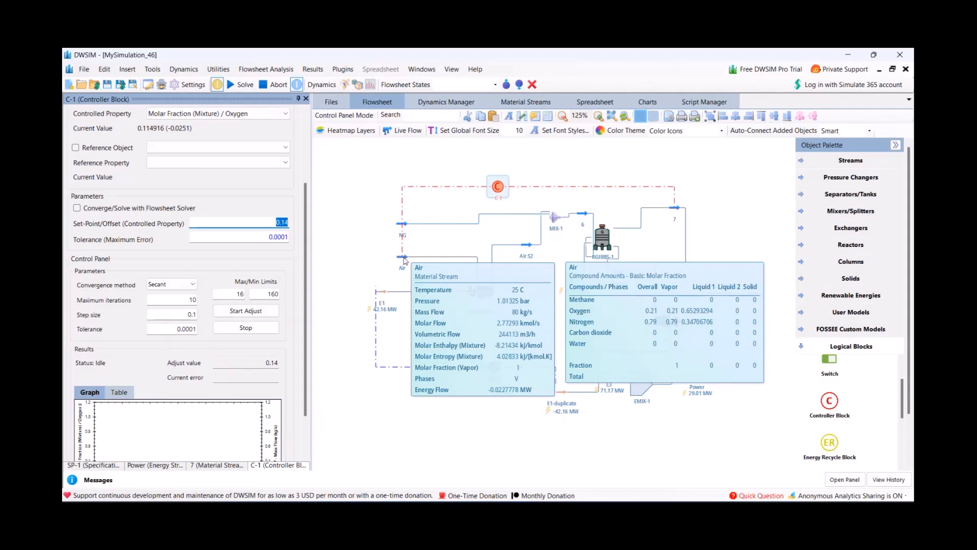
Start the controller's adjustment run and narrow its settings area to widen the flowsheet view
click(265, 312)
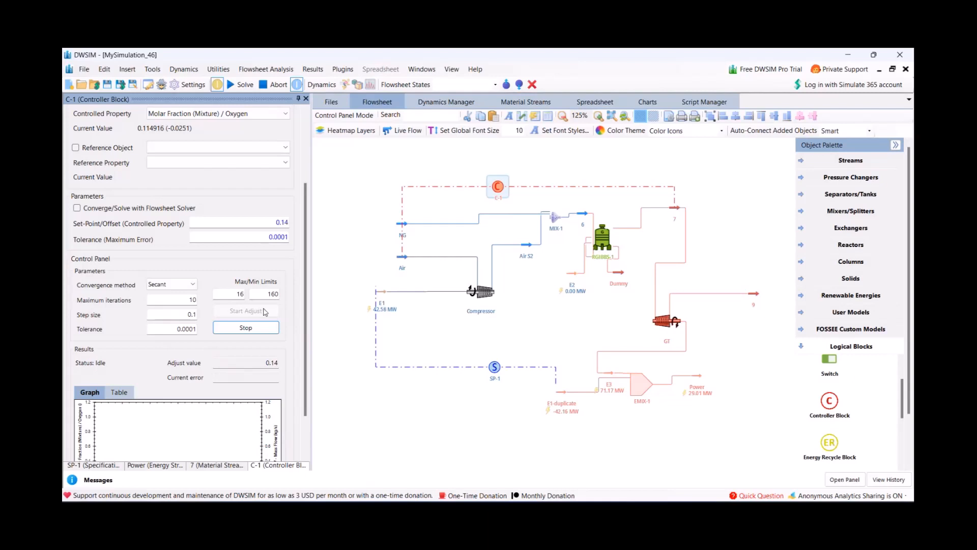
scroll(264, 309, down, 2)
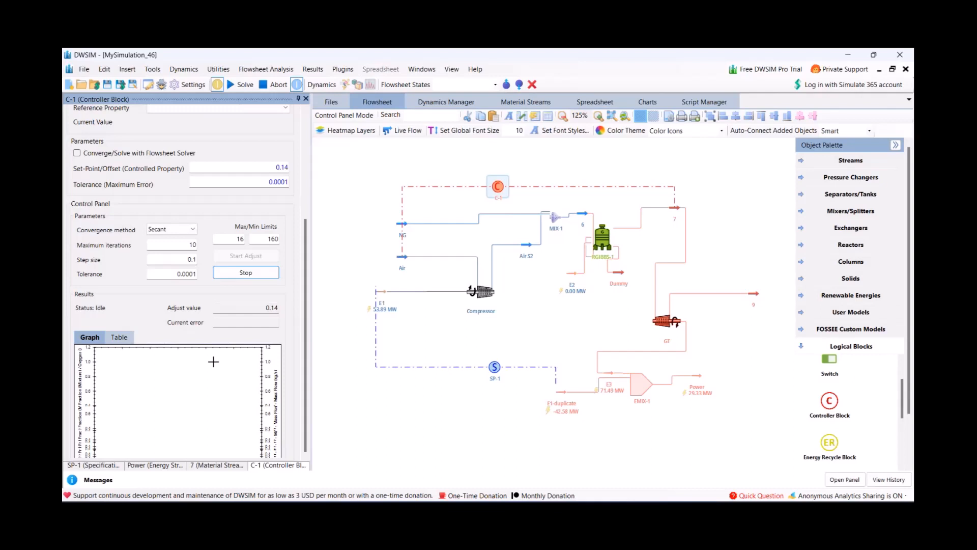
scroll(214, 362, up, 3)
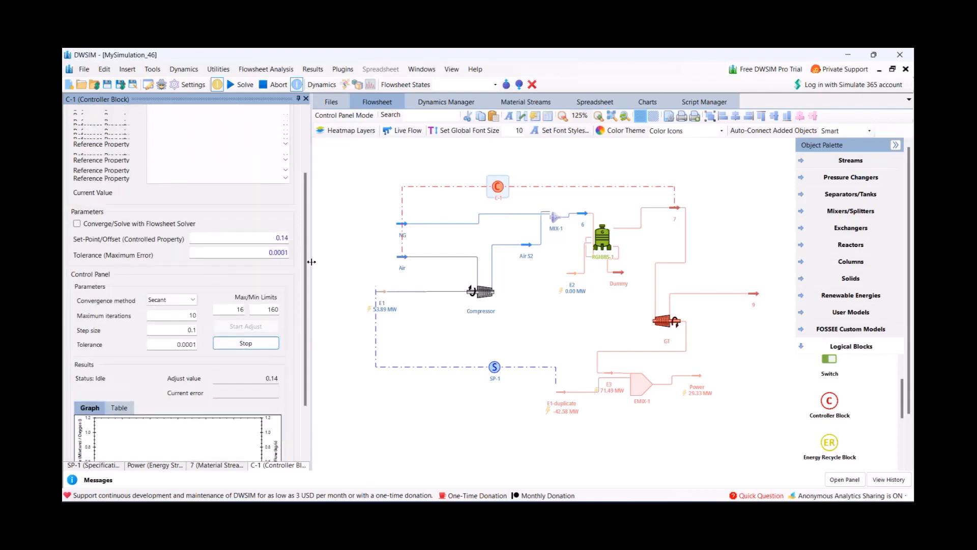
drag(312, 261, 269, 258)
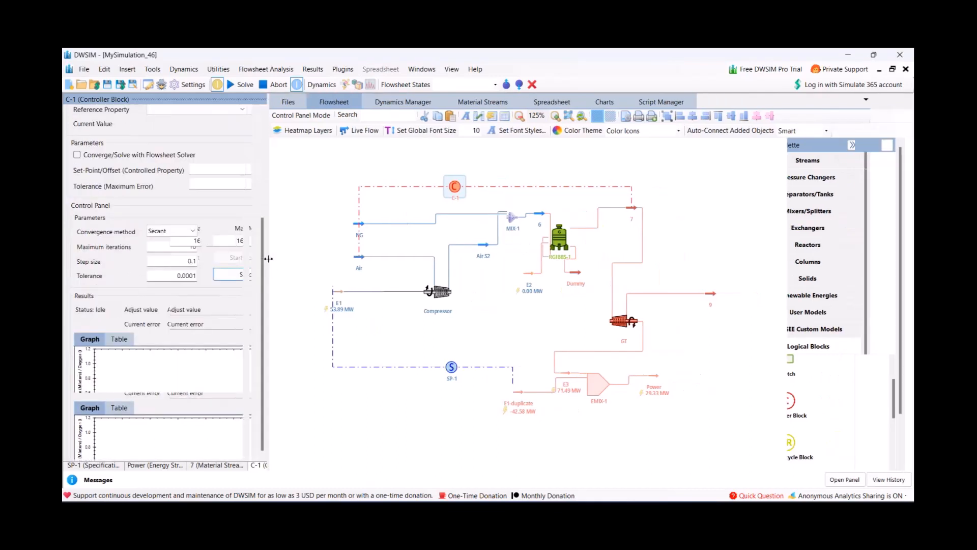
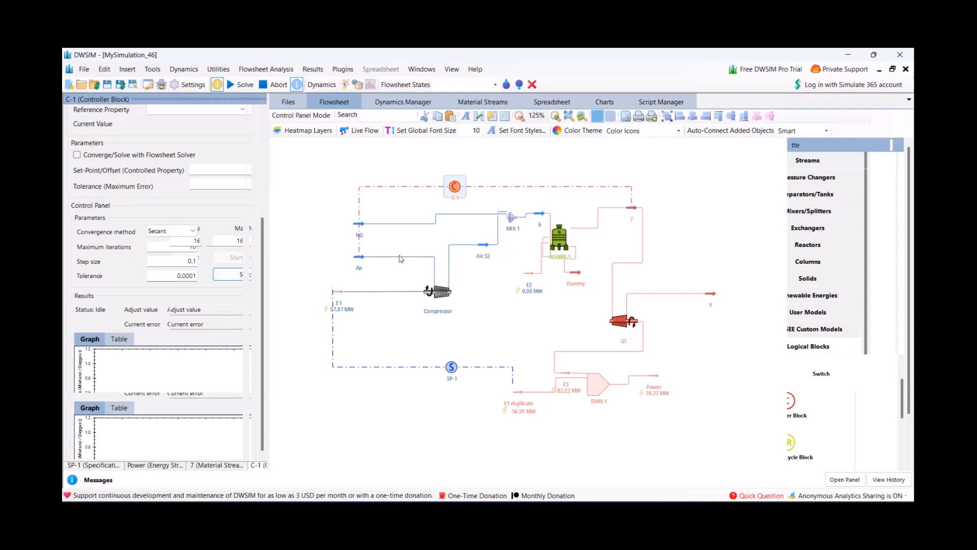
Check the adjusted Air mass flow, stream 7's oxygen fraction and stream conditions, and stream 9 on the flowsheet
mouse_move(360, 257)
click(634, 210)
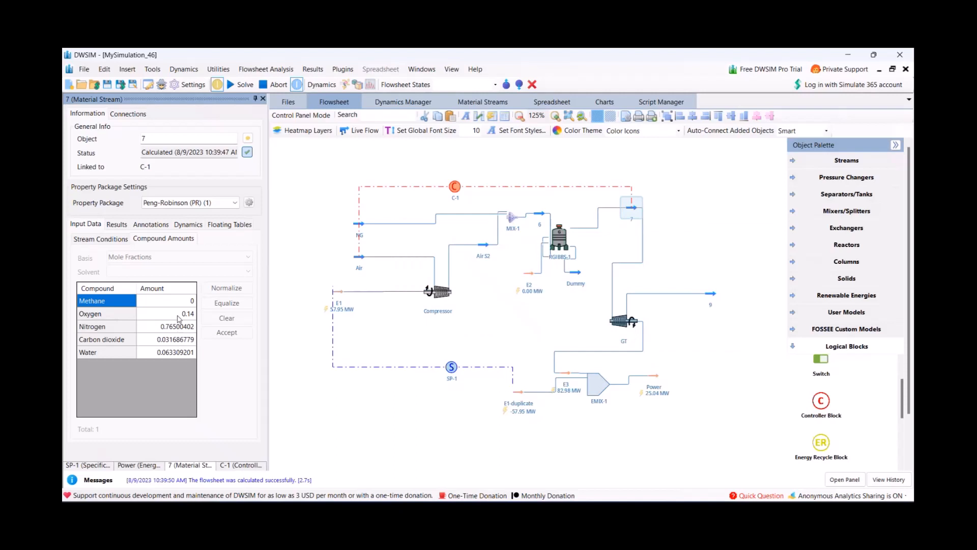
mouse_move(453, 189)
mouse_move(362, 260)
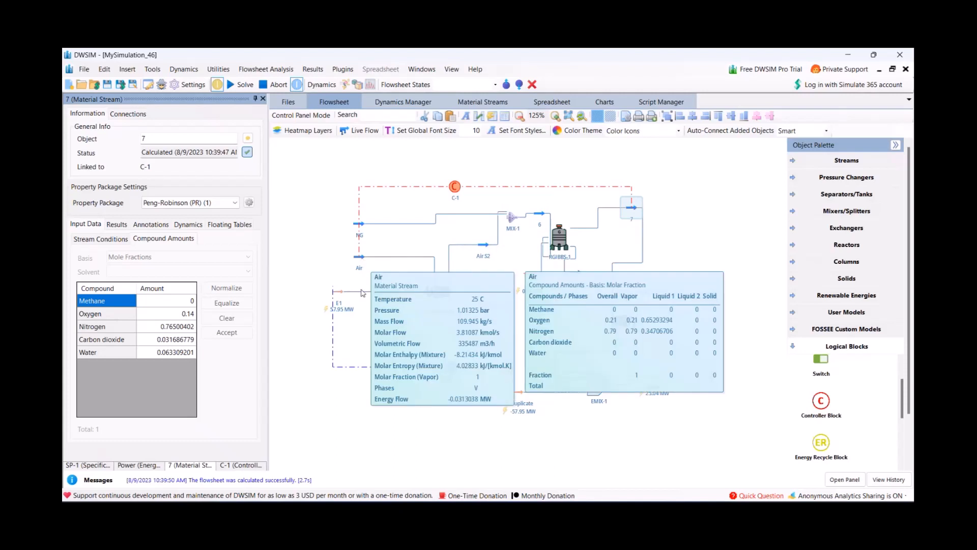
mouse_move(635, 212)
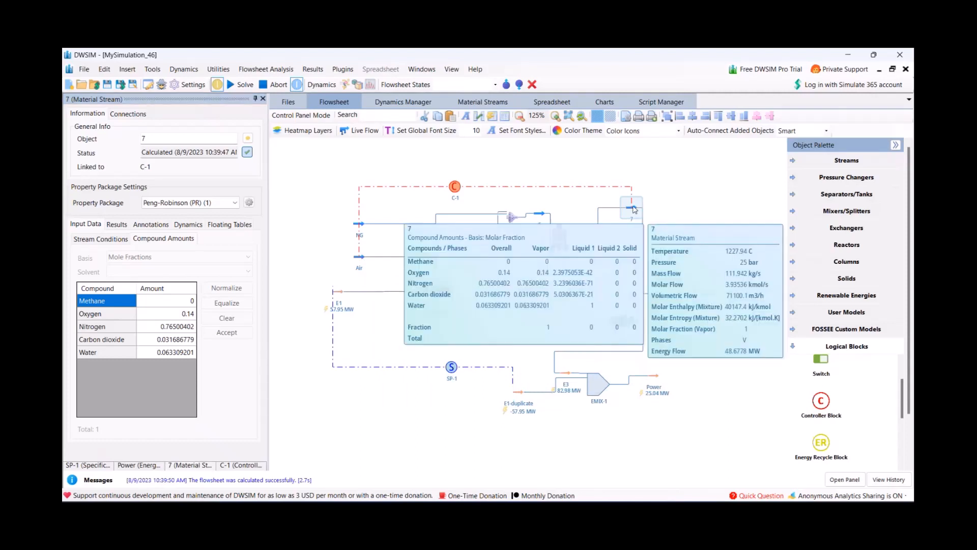
drag(634, 208, 619, 209)
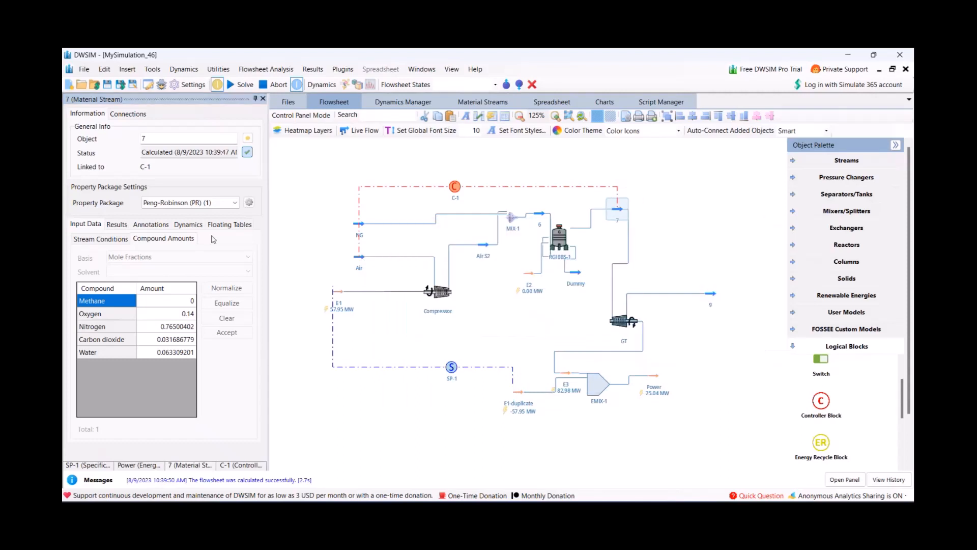
click(110, 239)
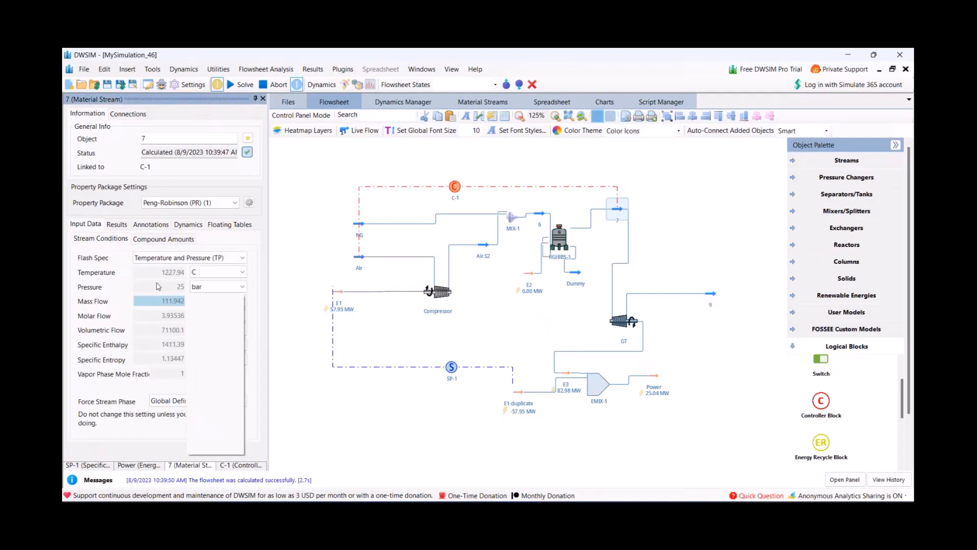
drag(563, 313, 578, 281)
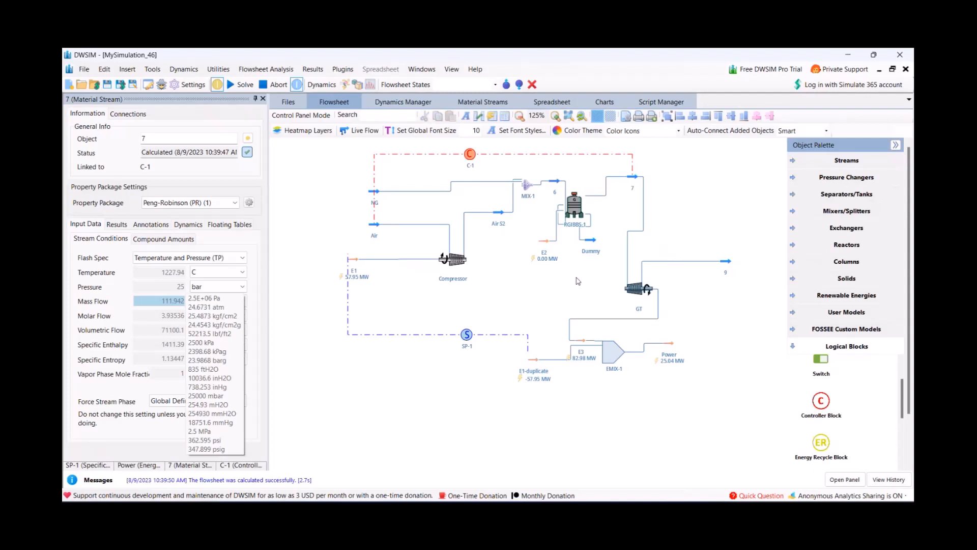
mouse_move(730, 265)
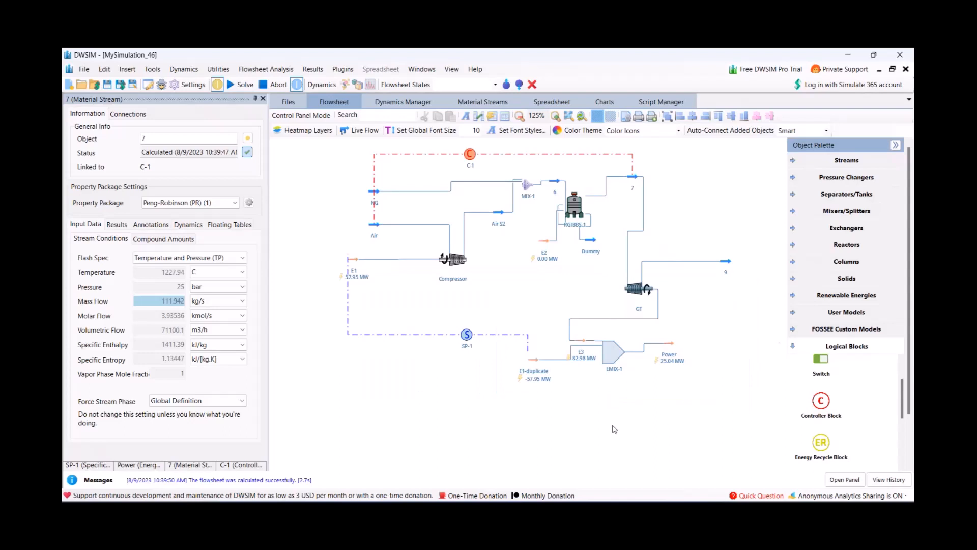
Add a property table below the compressor showing the Compressor's Power Required and the GT's Power Generated
click(491, 118)
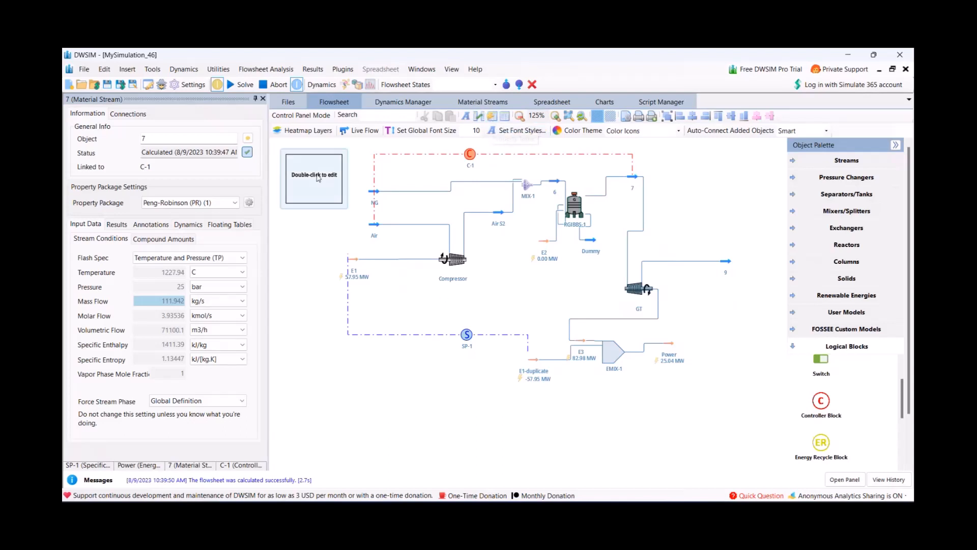
double_click(341, 363)
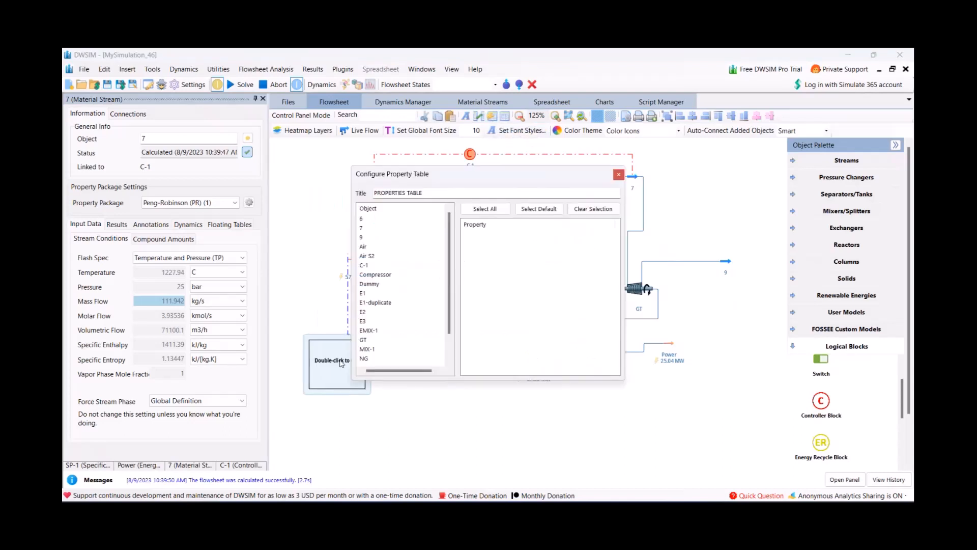
click(387, 274)
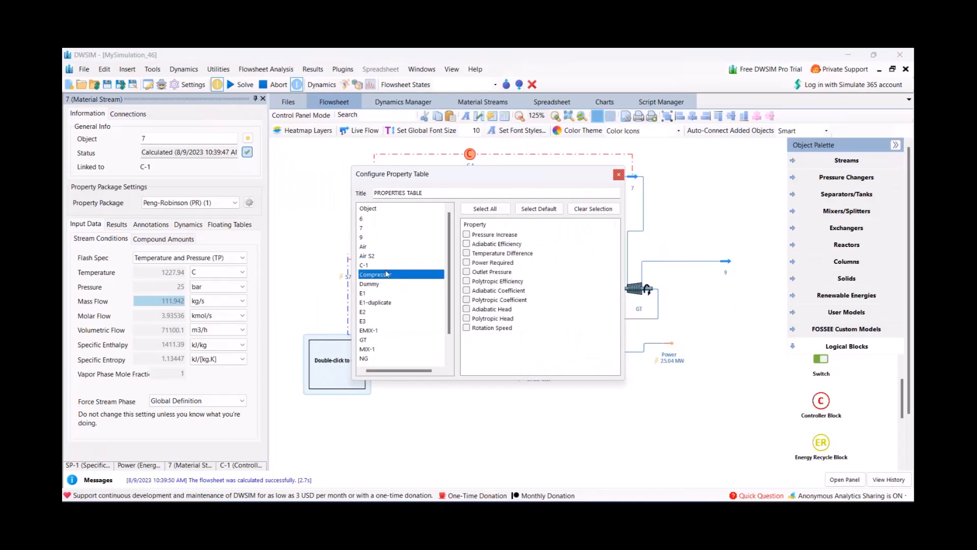
click(466, 262)
click(377, 340)
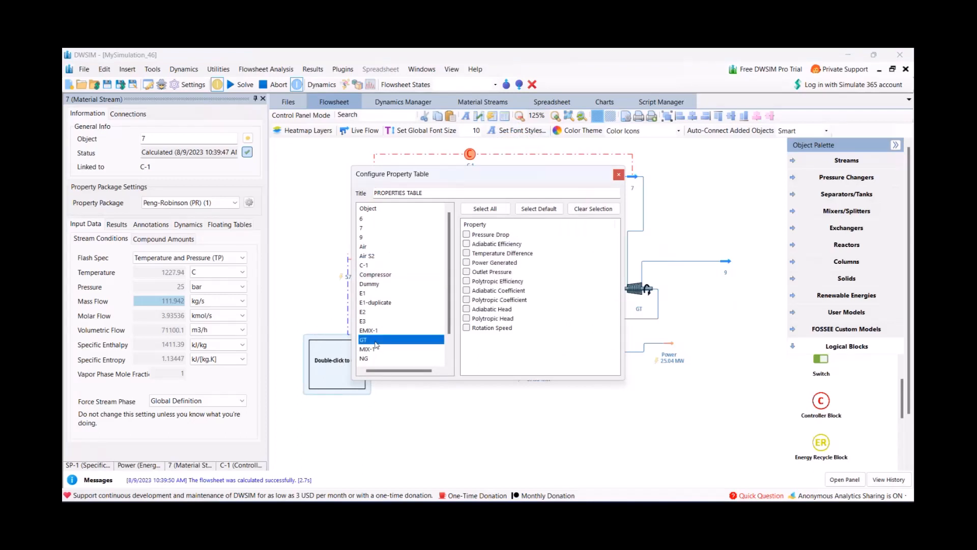
click(467, 262)
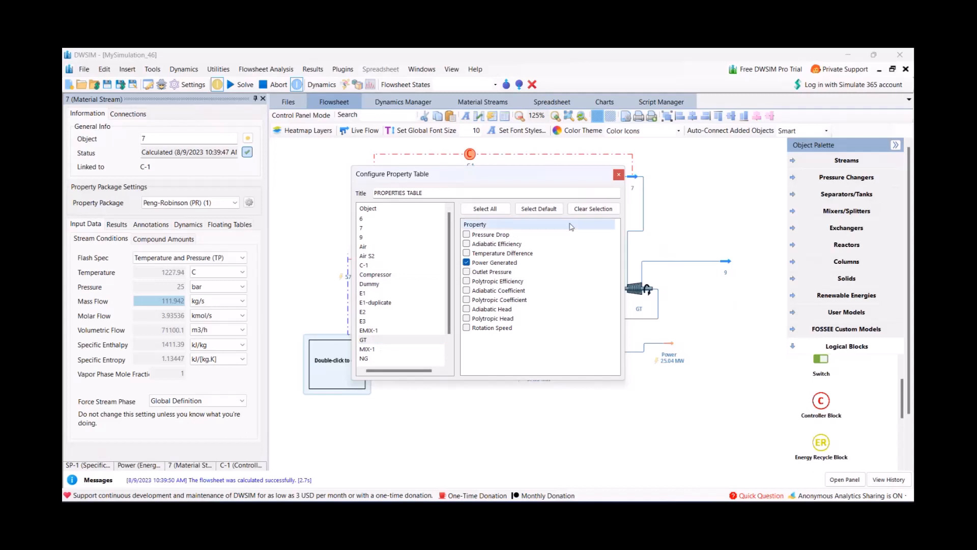
click(619, 176)
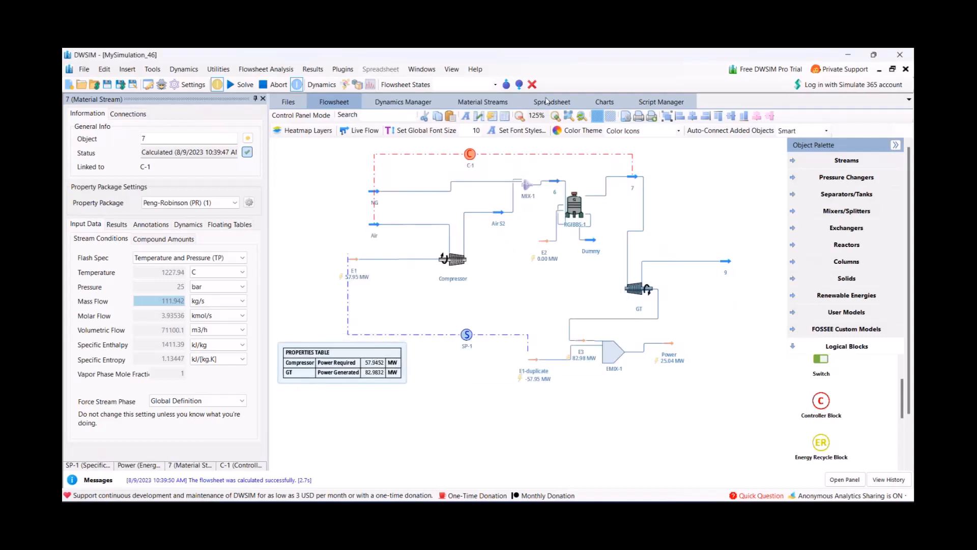
Insert a master property table and include the material streams Air, NG, 7 and 9
click(505, 119)
click(324, 186)
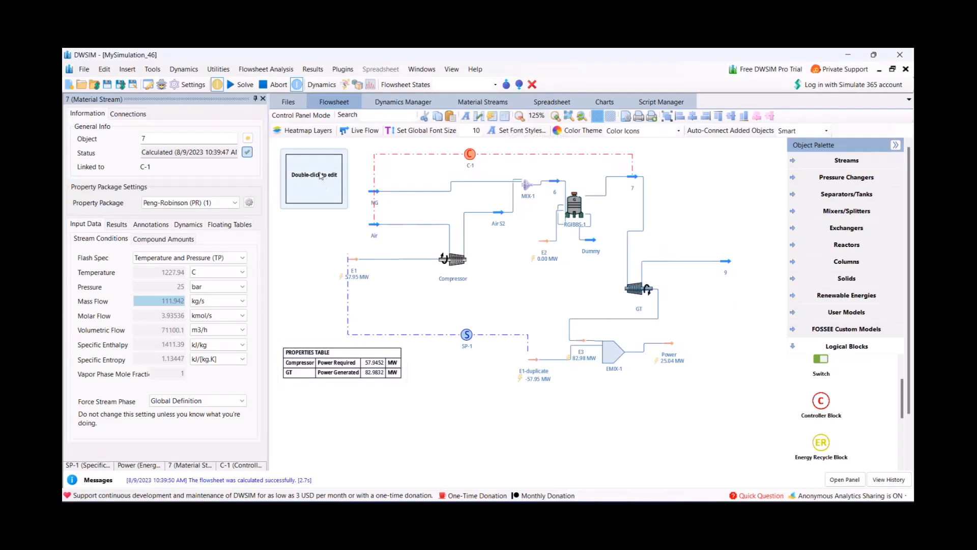
double_click(320, 175)
click(406, 222)
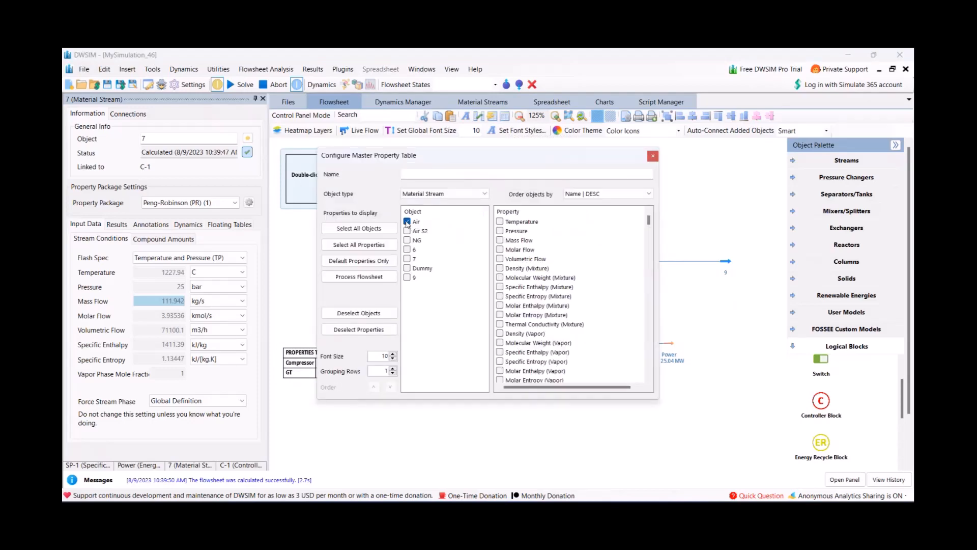
click(407, 240)
mouse_move(471, 159)
mouse_down()
mouse_move(459, 277)
mouse_move(481, 191)
mouse_move(476, 172)
mouse_up()
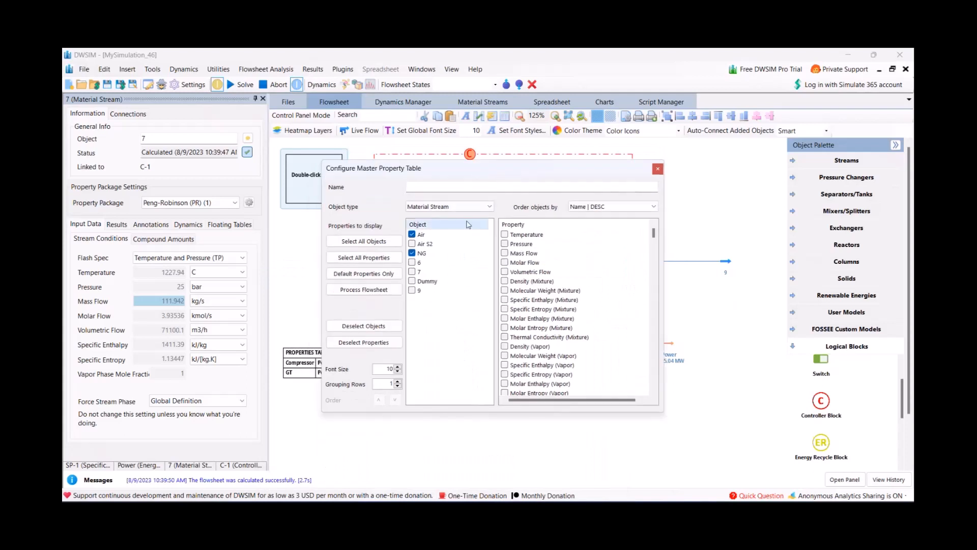
click(413, 273)
click(413, 291)
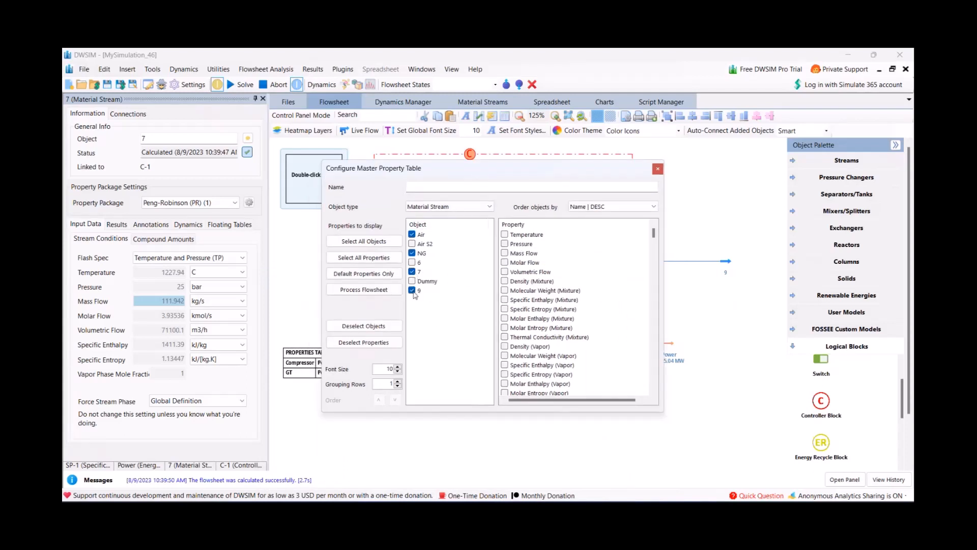
Include Temperature, Pressure, Mass Flow and Molar Fraction (Mixture) / Methane in the master property table
click(504, 234)
click(505, 243)
click(504, 253)
scroll(551, 288, down, 10)
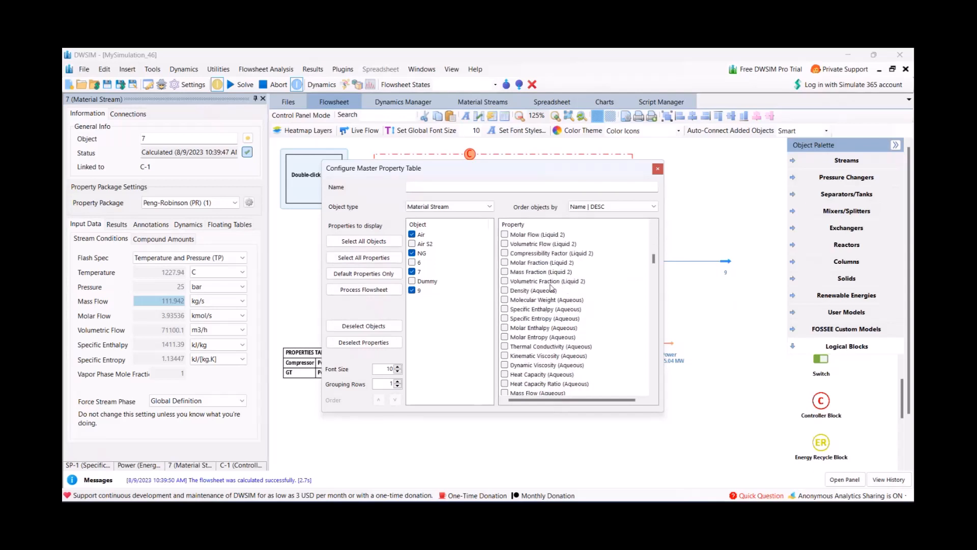
scroll(551, 287, down, 2)
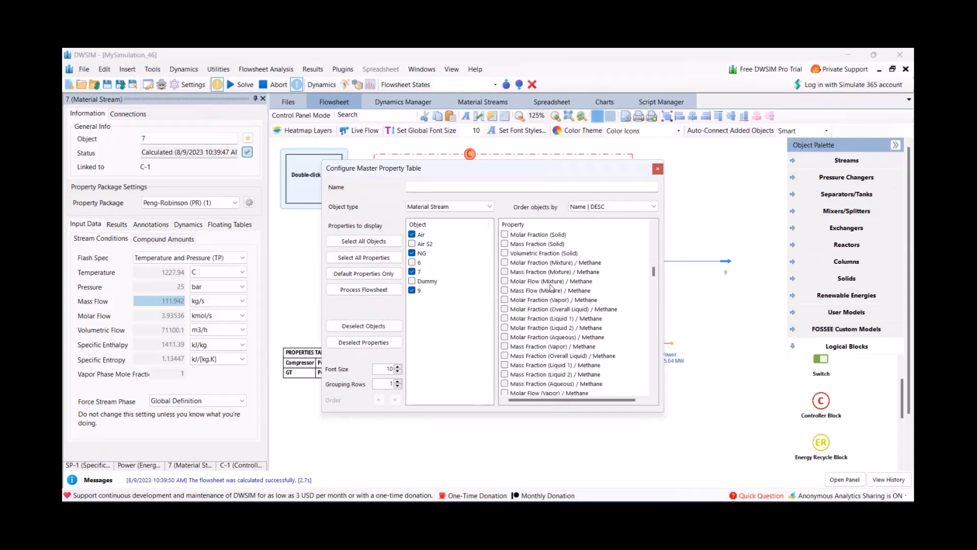
click(512, 264)
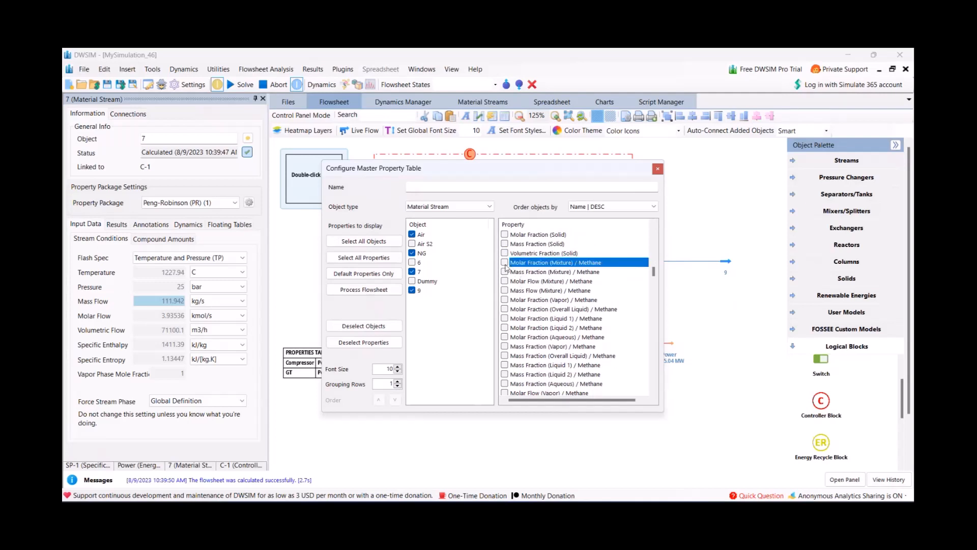
Add Molar Flow (Mixture) / Oxygen and the Molar Fraction (Mixture) of Nitrogen, Carbon dioxide and Water, then close the table configuration
scroll(551, 325, down, 10)
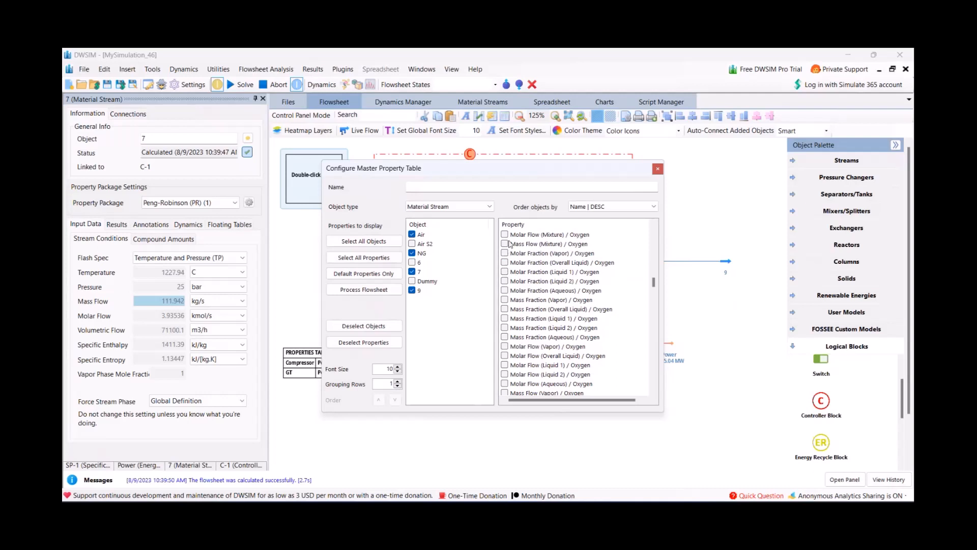
scroll(546, 352, down, 5)
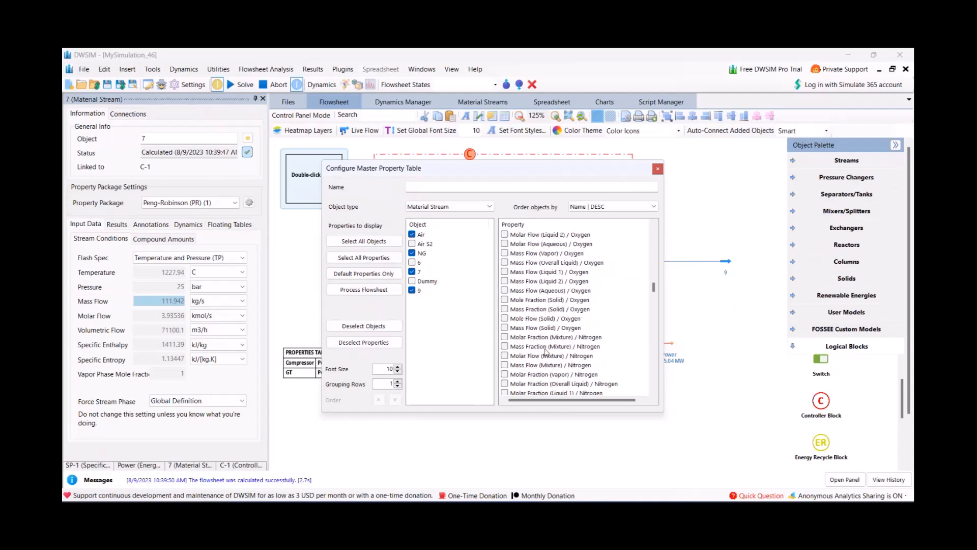
scroll(546, 351, down, 6)
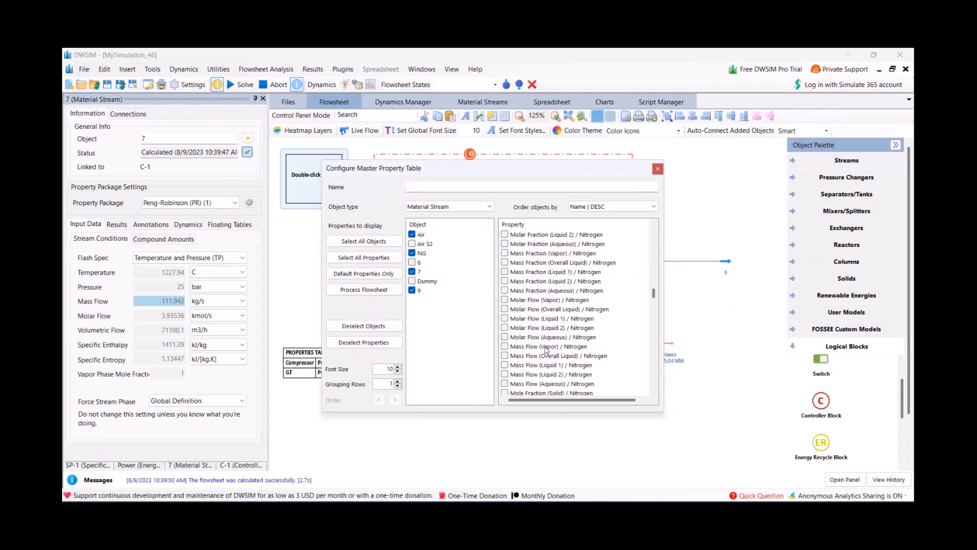
scroll(546, 350, down, 2)
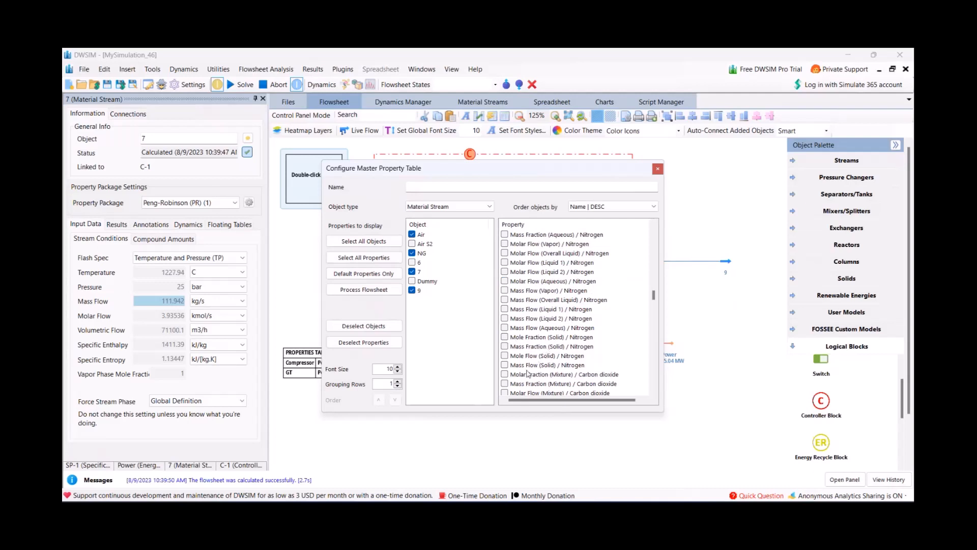
scroll(527, 374, down, 4)
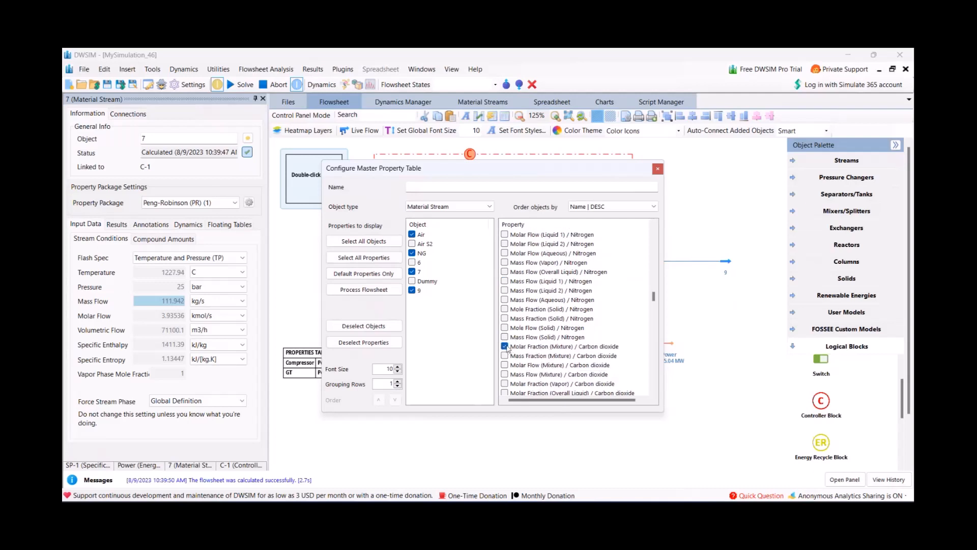
scroll(558, 358, down, 3)
scroll(557, 357, down, 3)
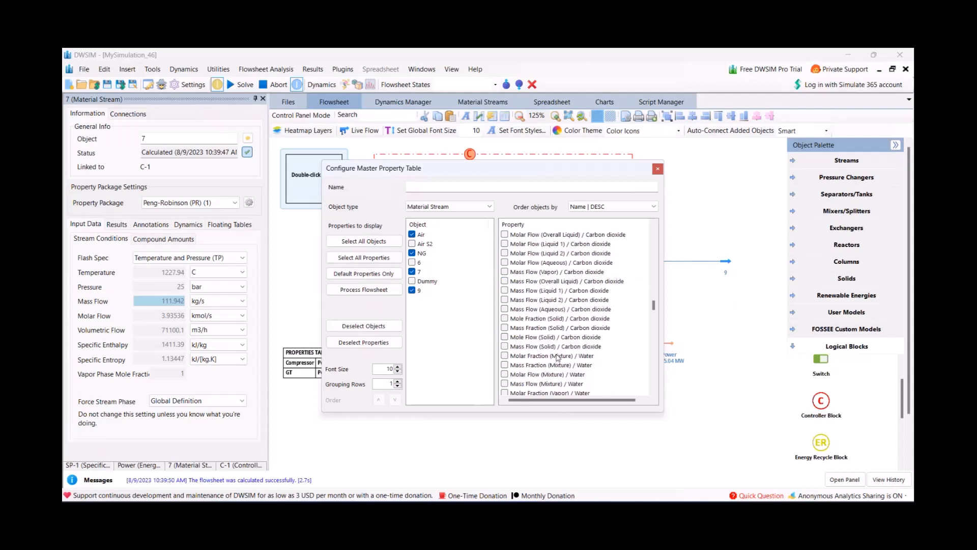
scroll(557, 358, down, 2)
click(505, 300)
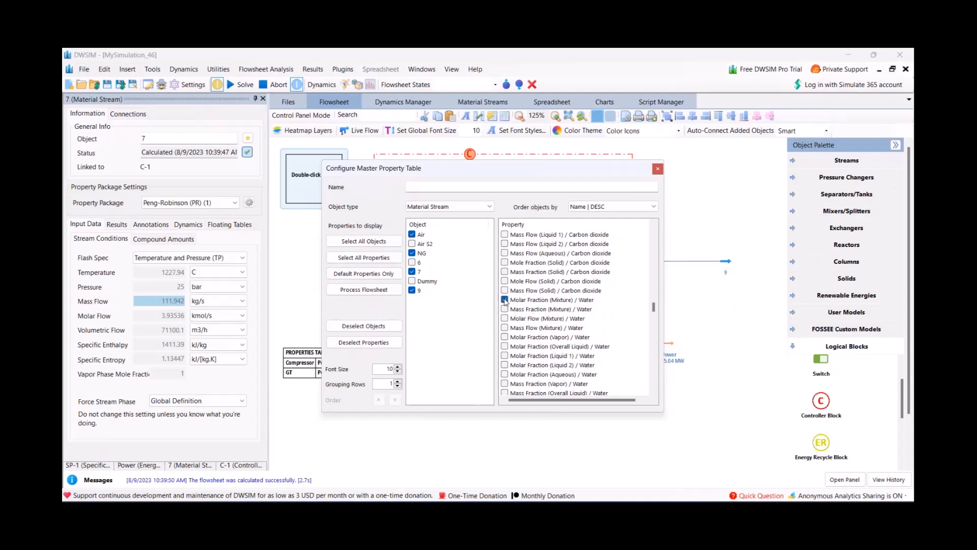
click(657, 168)
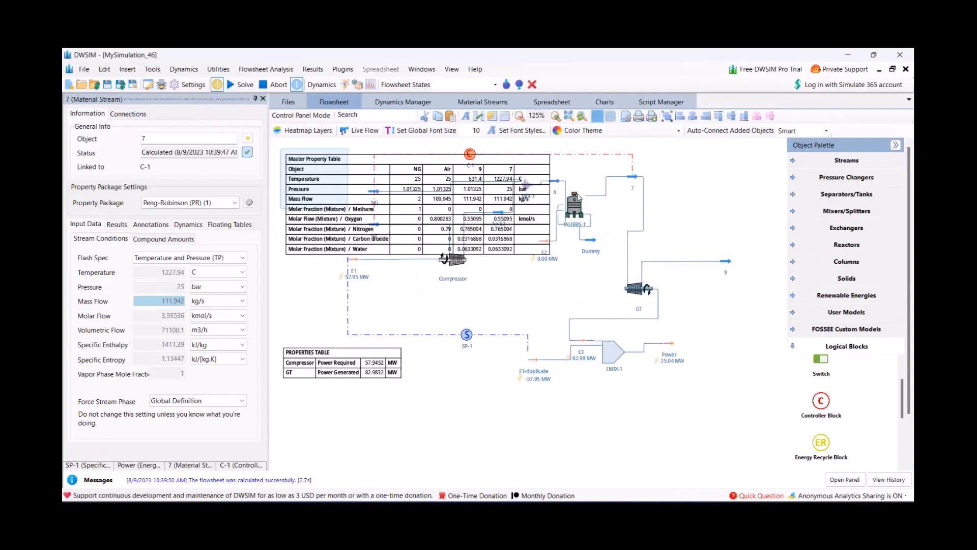
Move the master property table below the flowsheet, beside the compressor and turbine power table
drag(365, 164, 476, 385)
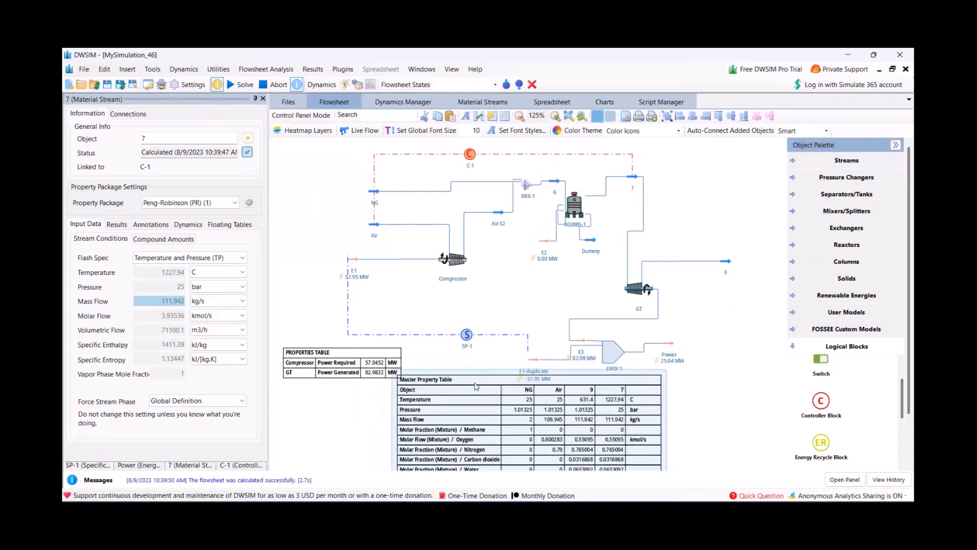
click(738, 369)
scroll(738, 368, down, 4)
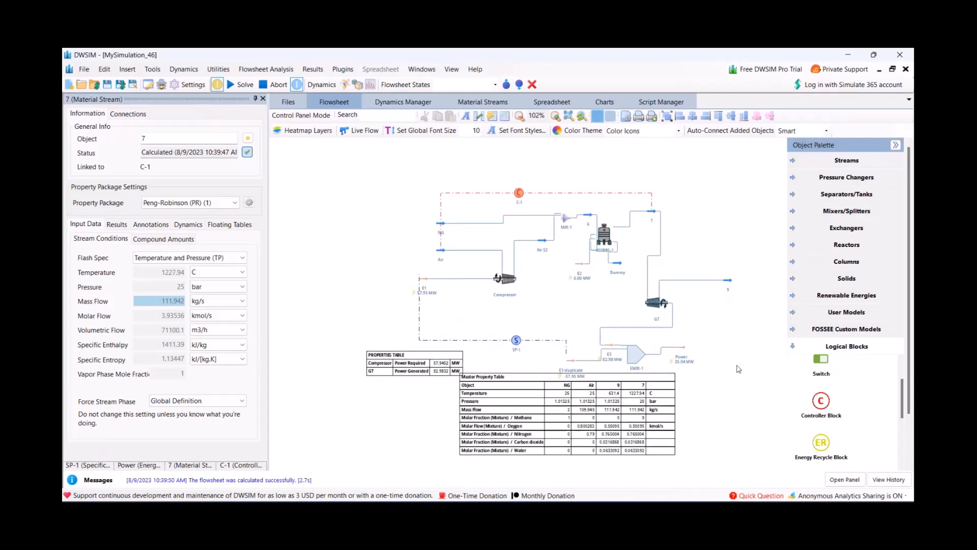
drag(587, 308, 536, 301)
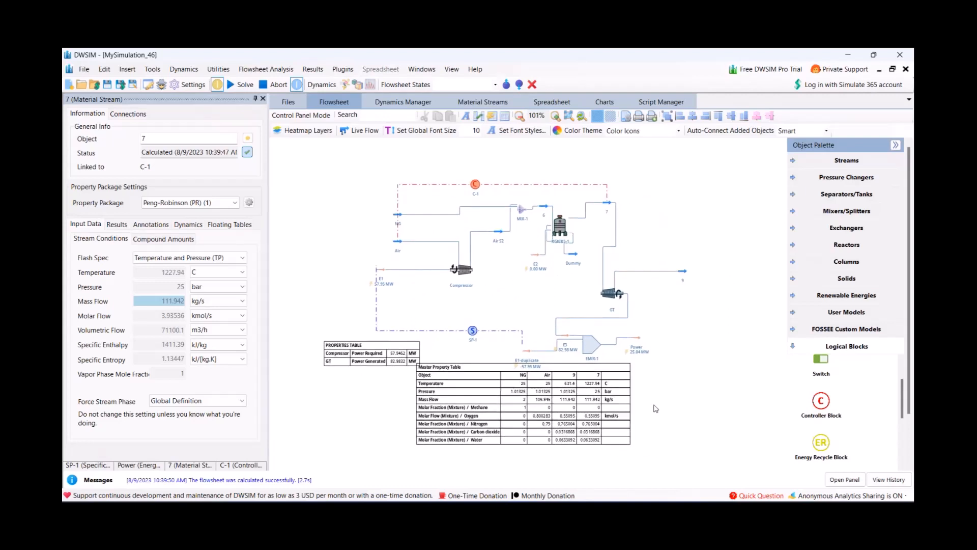
click(646, 512)
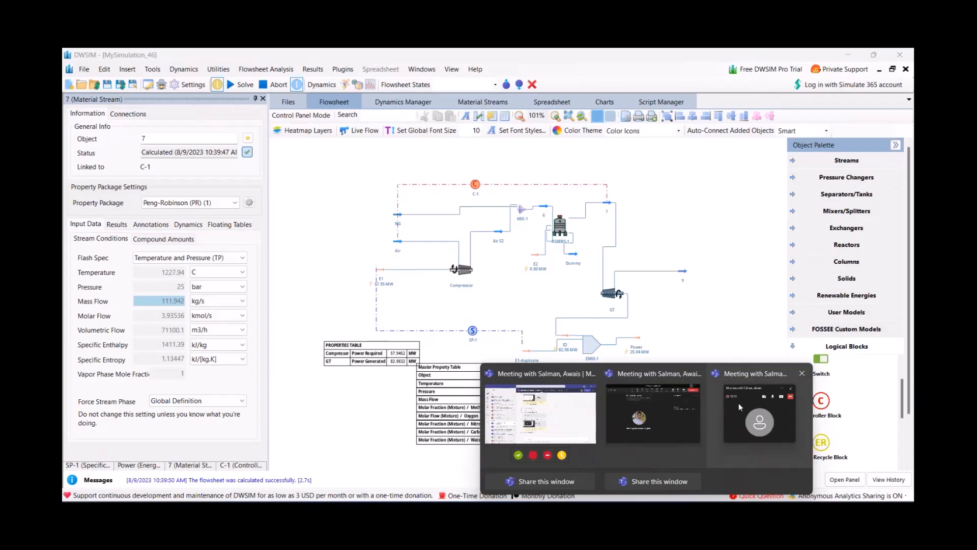
mouse_move(738, 402)
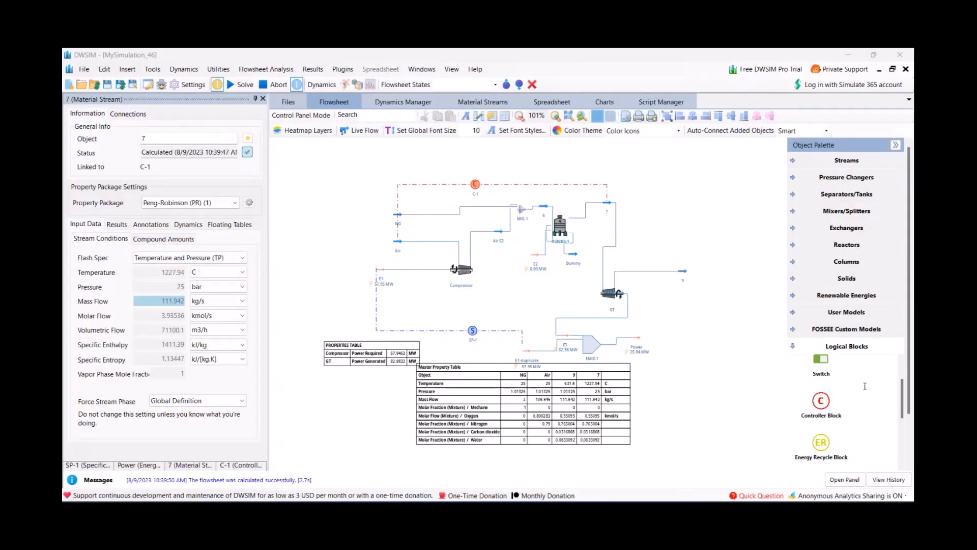
click(881, 361)
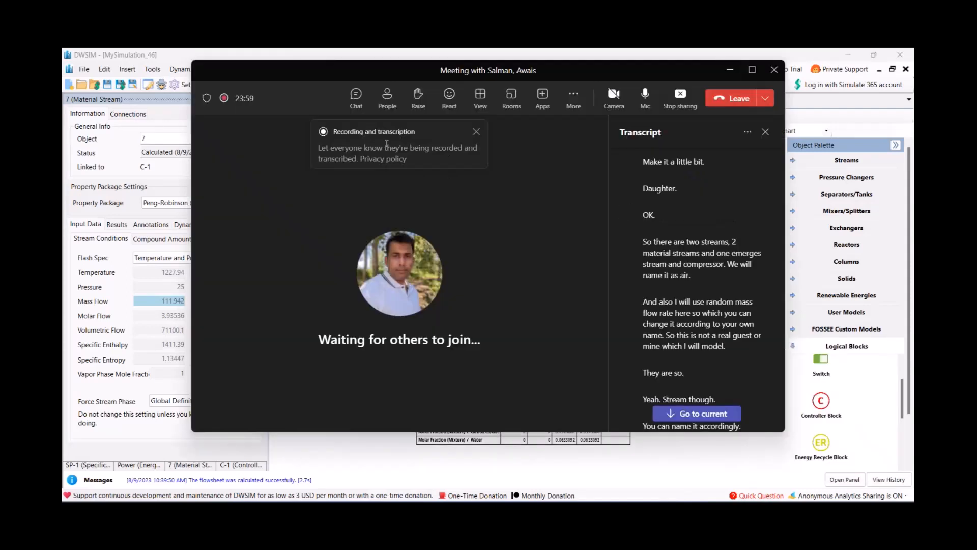
click(476, 132)
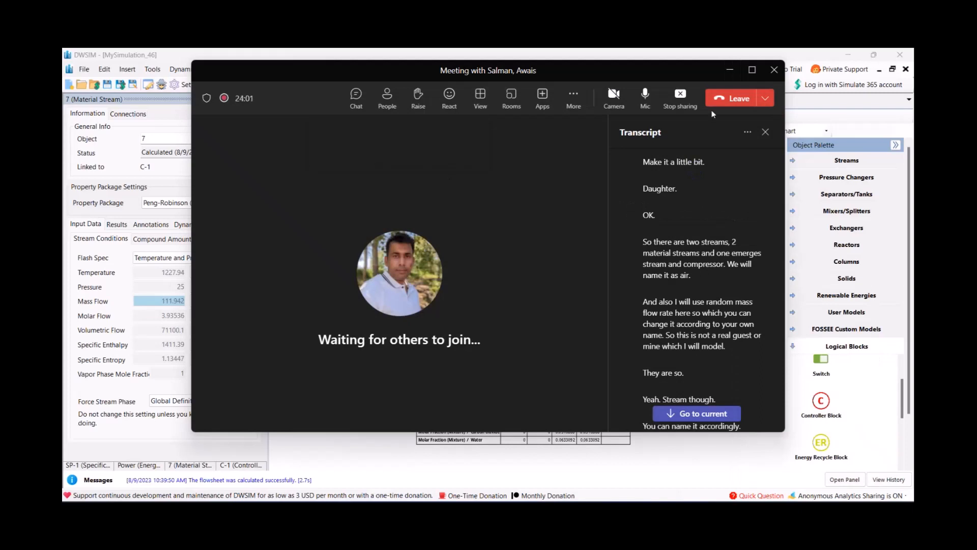